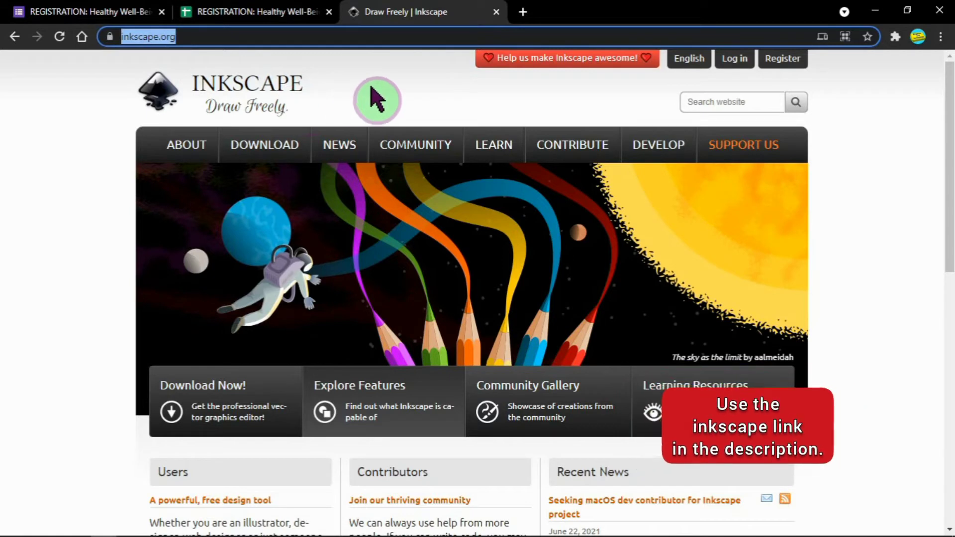
# Step: Go to the Current Version download page from the DOWNLOAD menu on inkscape.org
pyautogui.click(375, 98)
pyautogui.moveTo(292, 160)
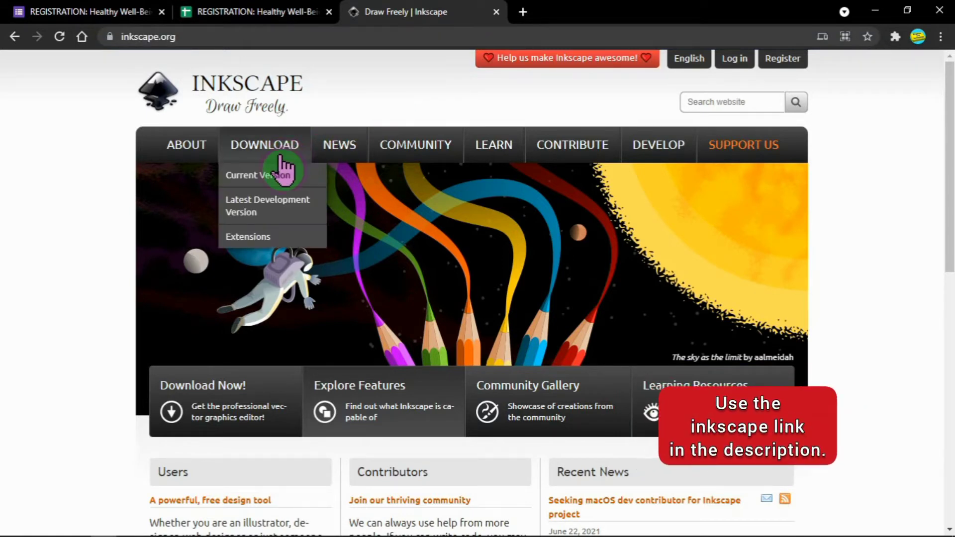
pyautogui.click(275, 178)
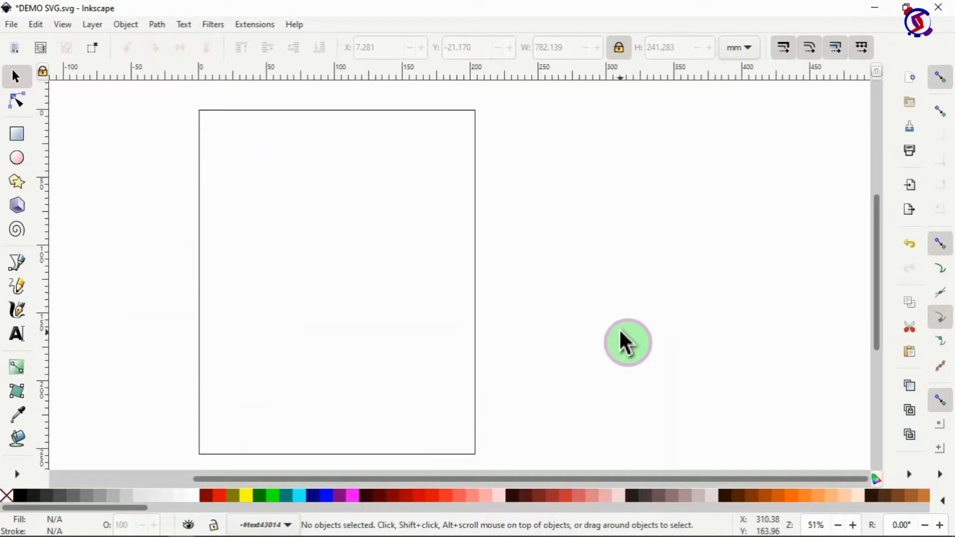
# Step: In Document Properties, set both the display units and page size units to inches
pyautogui.rightClick(906, 479)
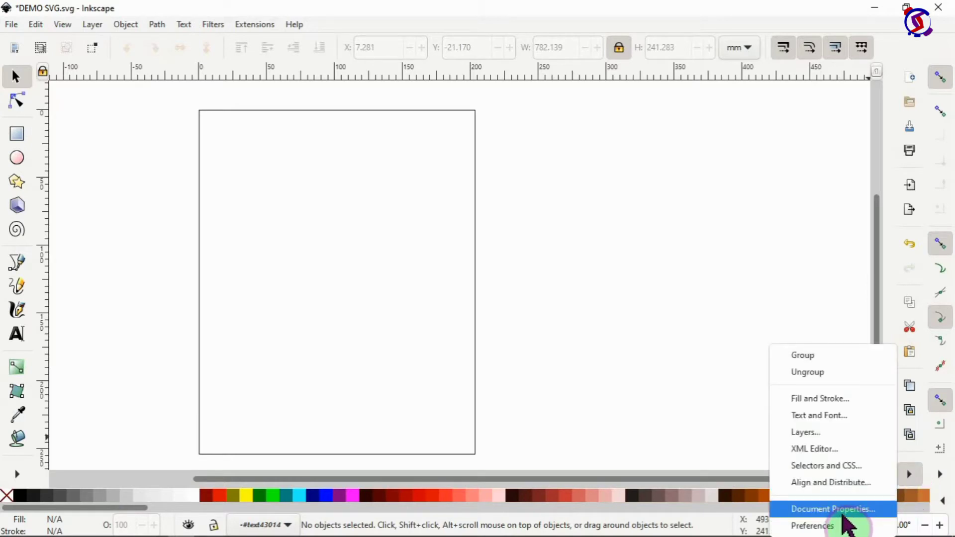
pyautogui.click(8, 27)
pyautogui.click(9, 28)
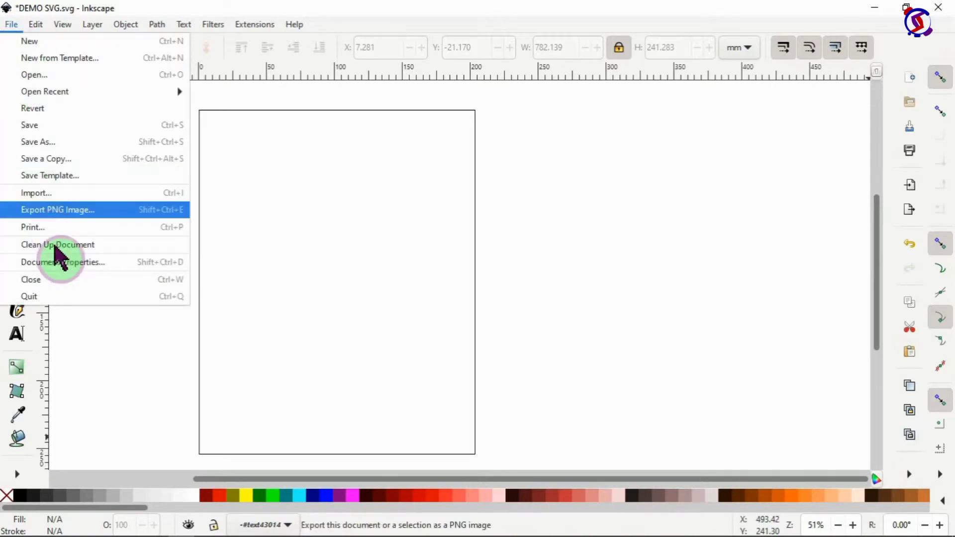
pyautogui.click(58, 268)
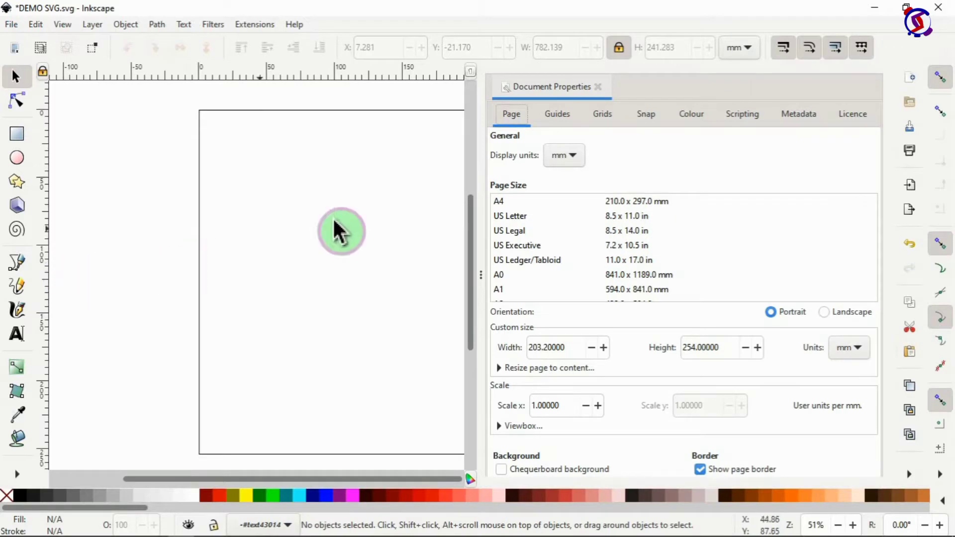
pyautogui.click(572, 158)
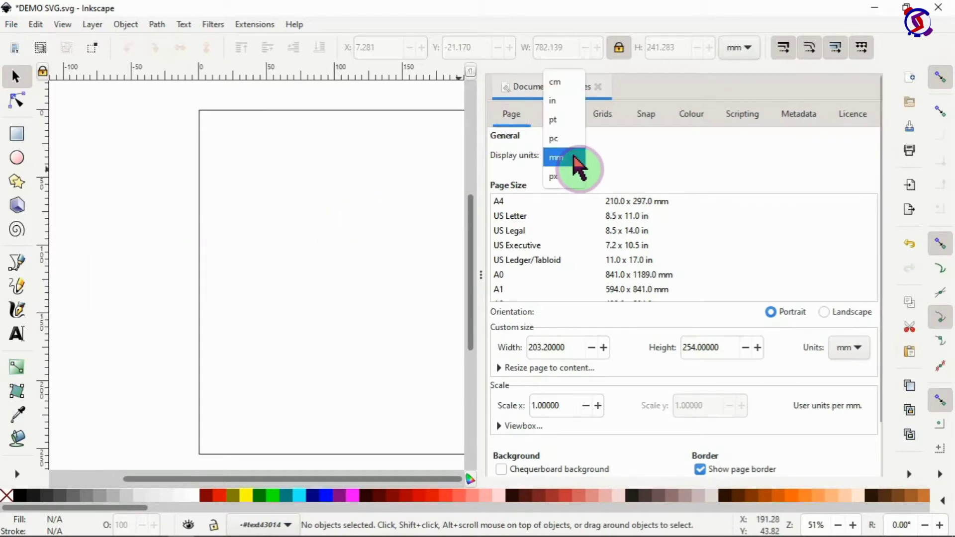
pyautogui.click(567, 102)
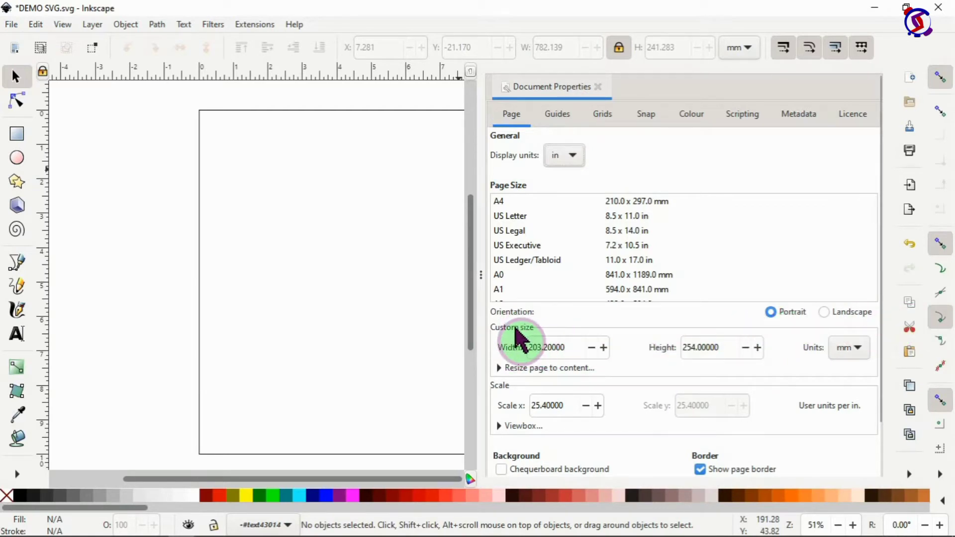
pyautogui.click(860, 348)
pyautogui.click(853, 298)
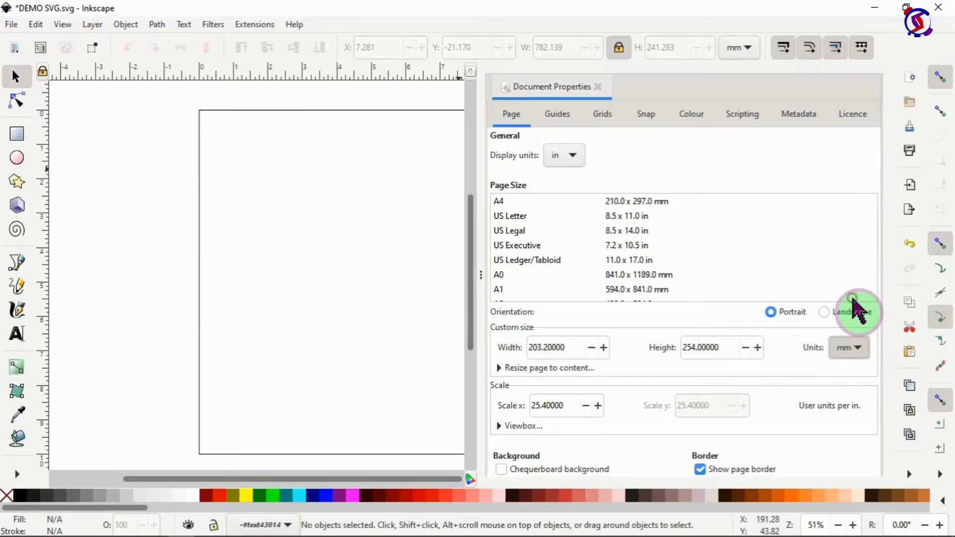
# Step: Make the page 16 × 20 in portrait and turn on the chequerboard background
pyautogui.click(549, 348)
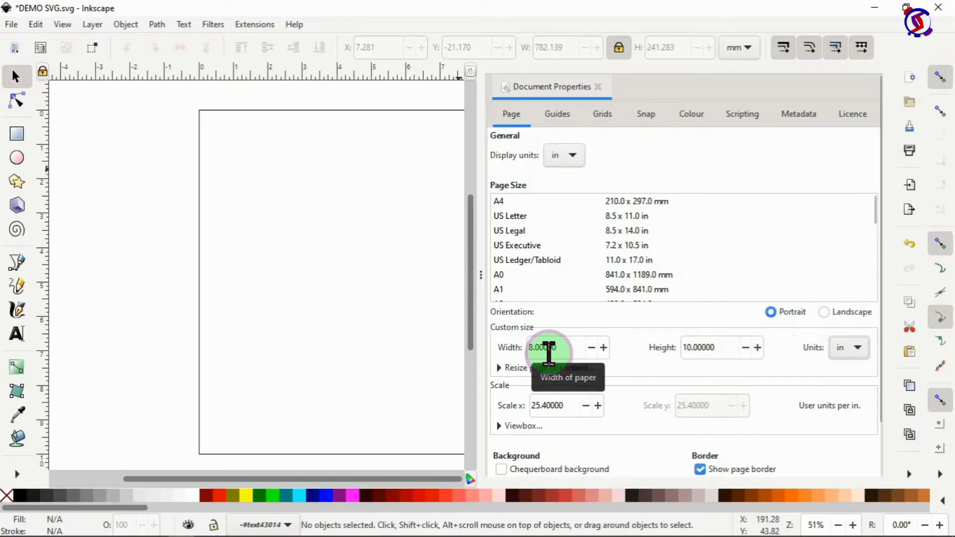
pyautogui.click(542, 347)
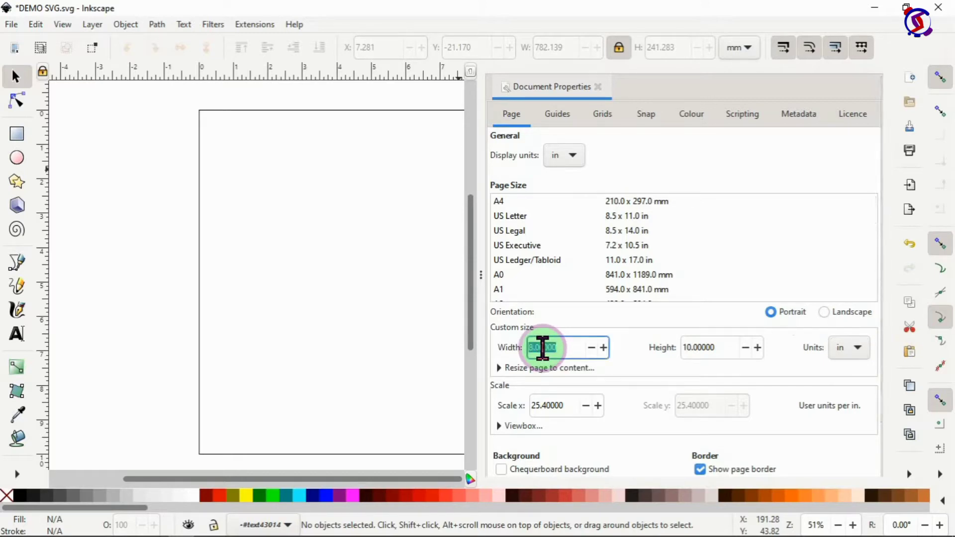
pyautogui.write('16')
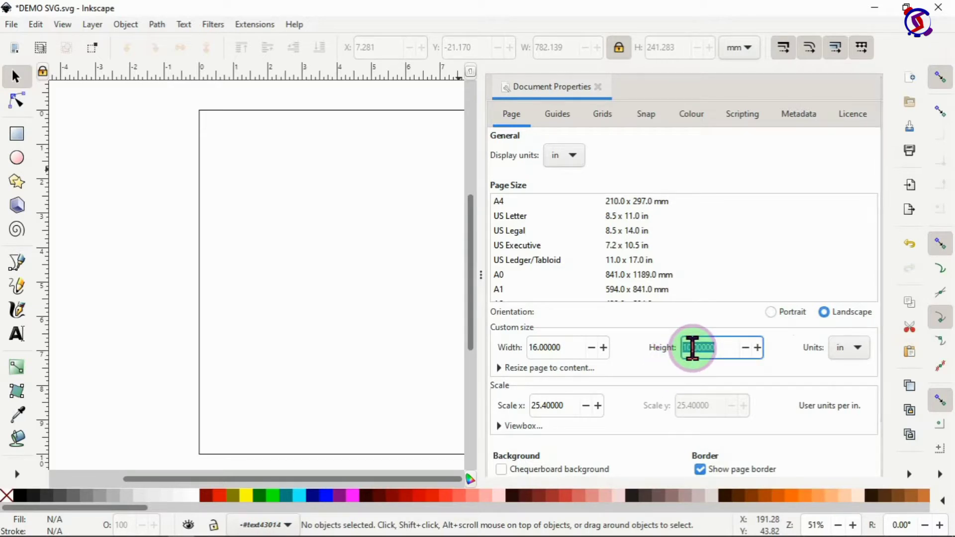
pyautogui.write('20')
pyautogui.press('Return')
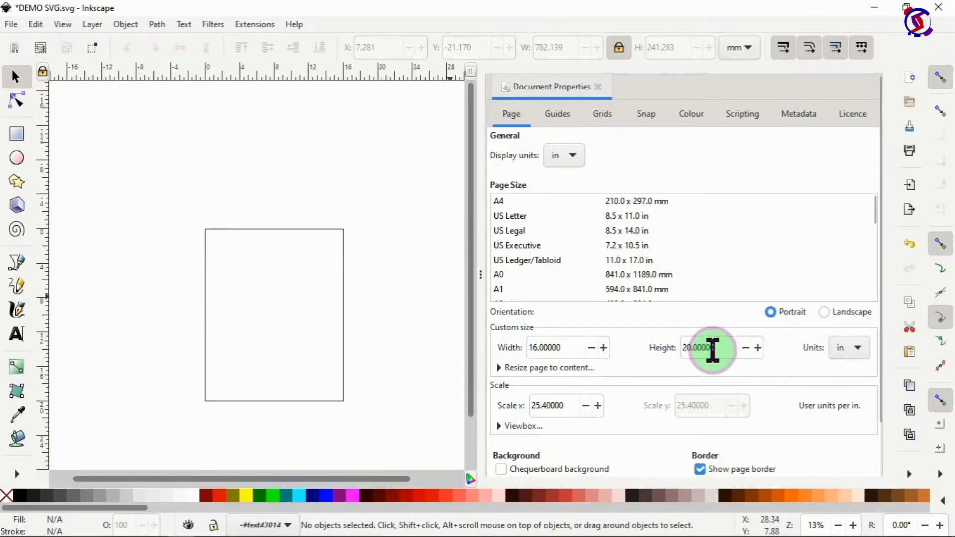
pyautogui.click(827, 314)
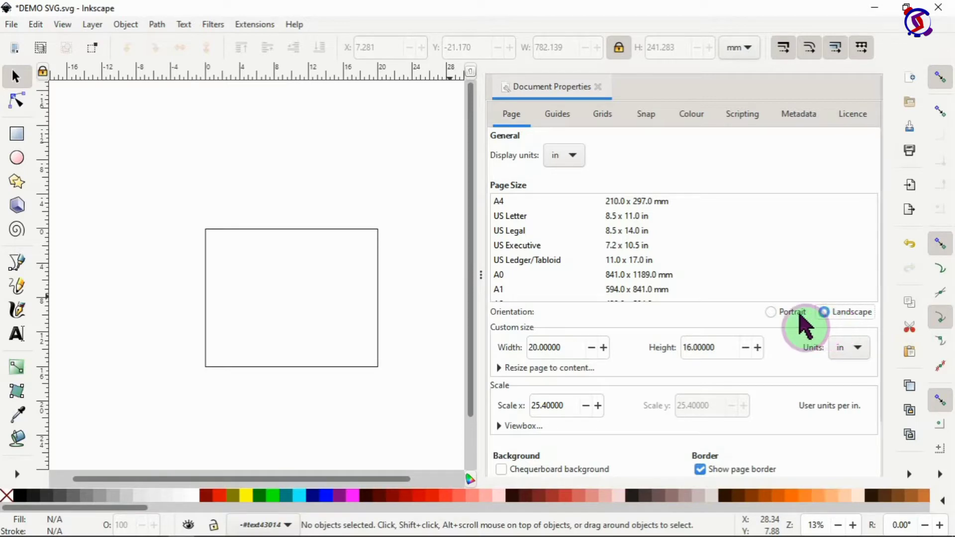
pyautogui.click(766, 316)
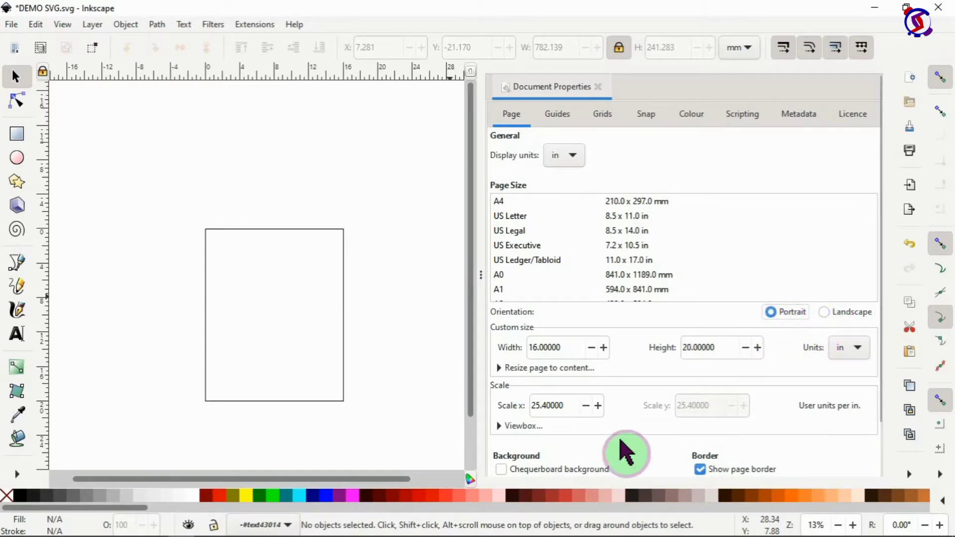
pyautogui.click(501, 470)
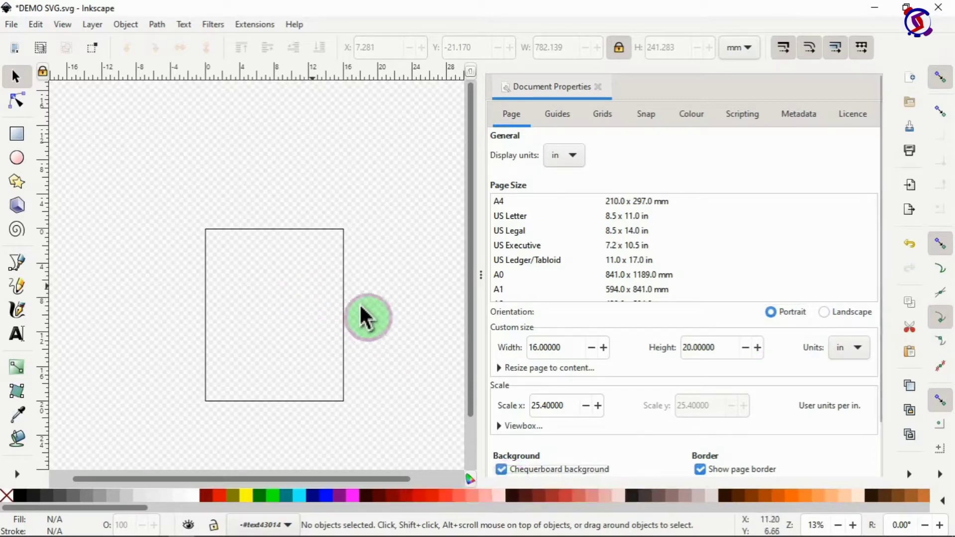
# Step: Close Document Properties and create a Love text object near the page's upper left
pyautogui.click(599, 88)
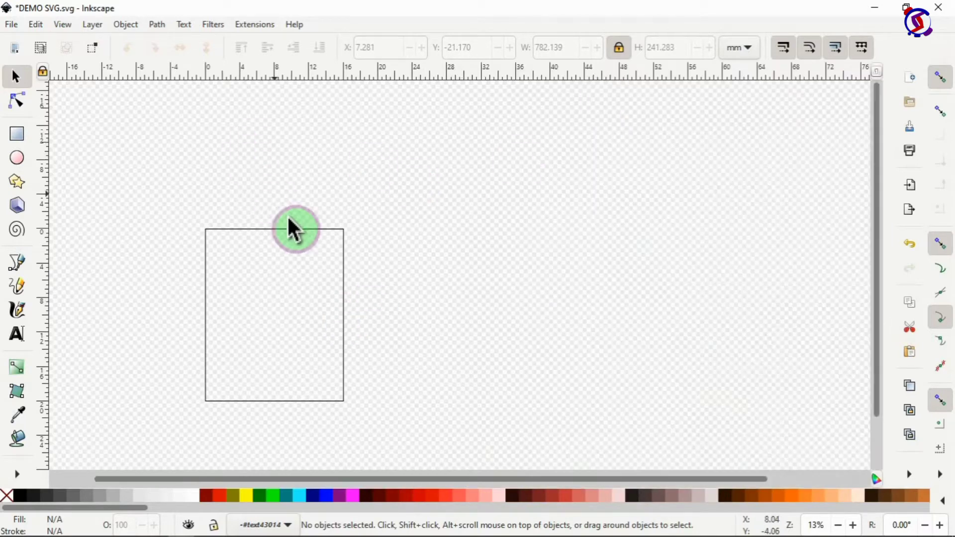
pyautogui.scroll(2, 309, 273)
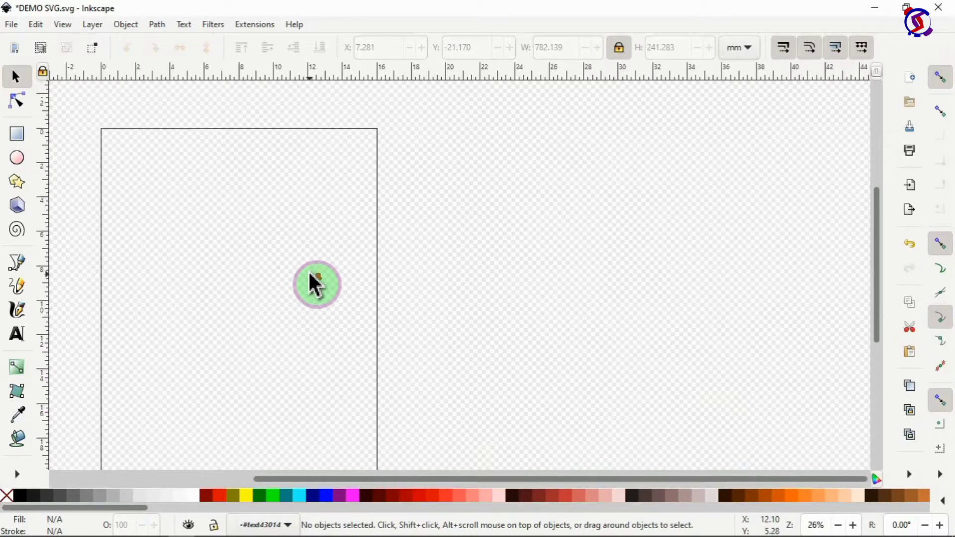
pyautogui.scroll(-3, 418, 249)
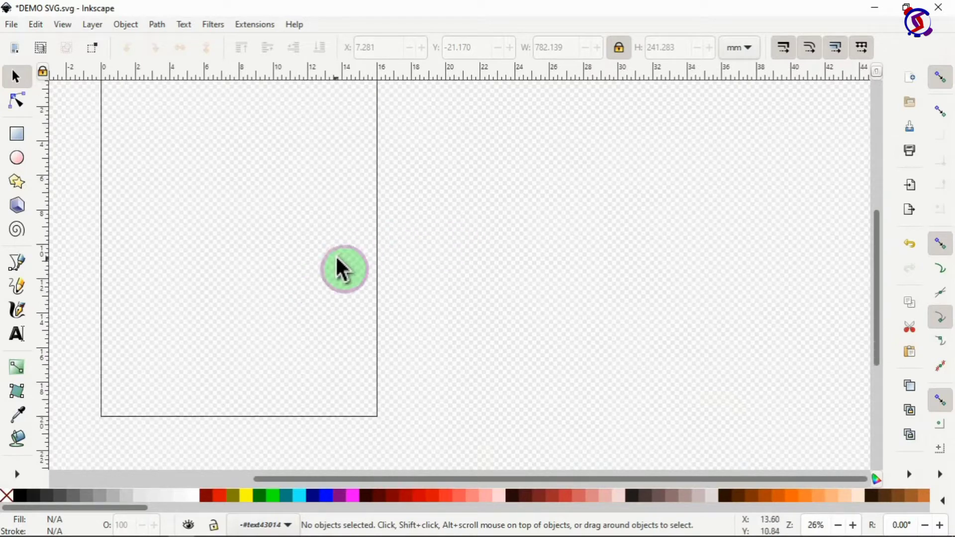
pyautogui.click(18, 337)
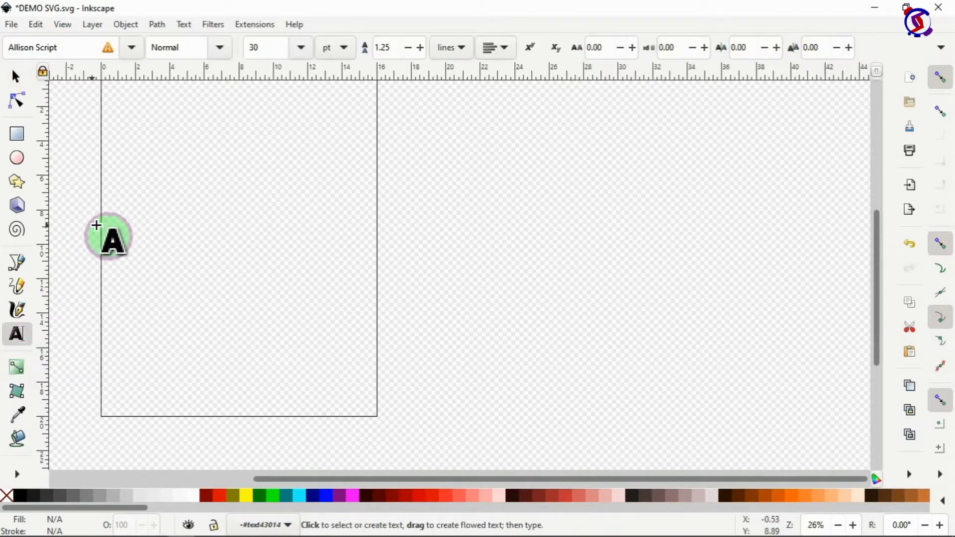
pyautogui.moveTo(116, 210); pyautogui.dragTo(340, 249)
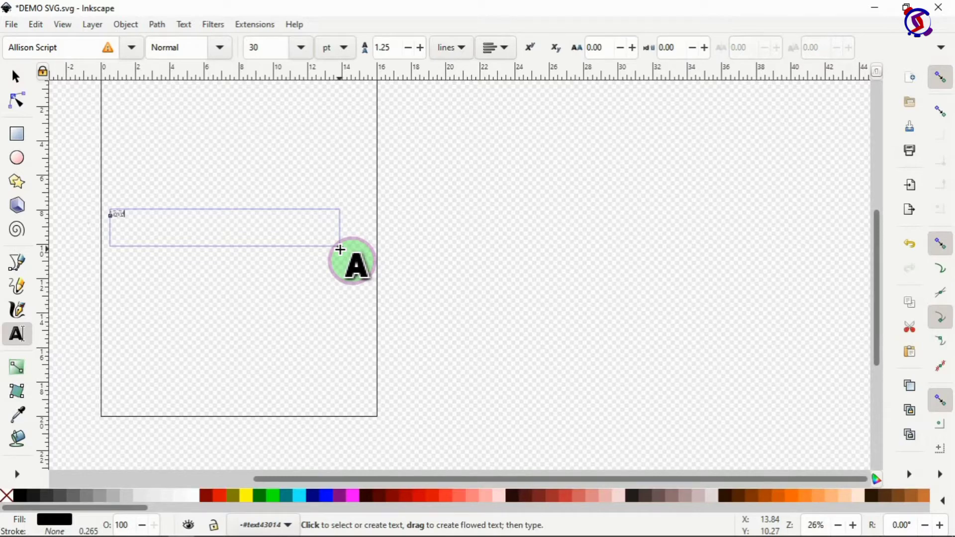
# Step: Lock width/height and scale Love proportionally to about 386.7 × 145.2 mm across the top
pyautogui.click(16, 79)
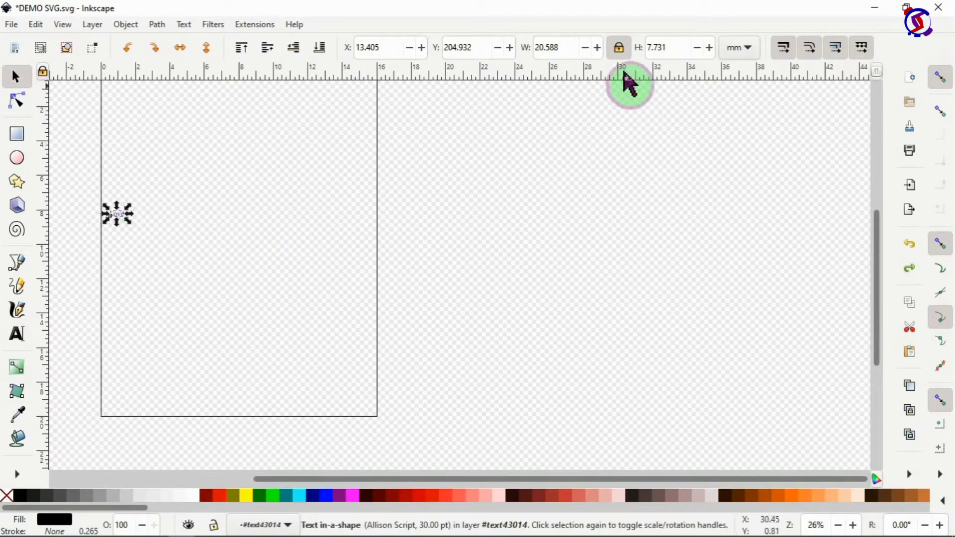
pyautogui.click(619, 48)
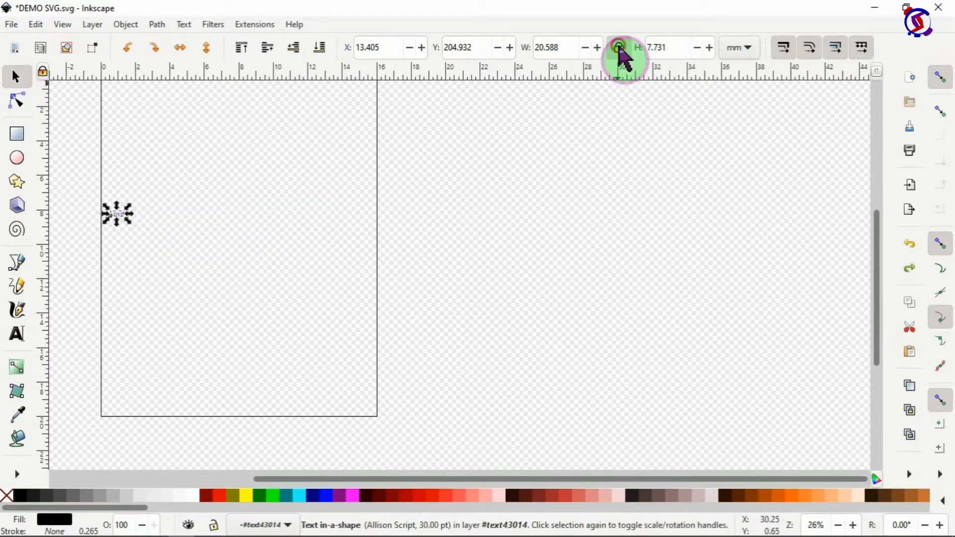
pyautogui.moveTo(128, 203); pyautogui.dragTo(156, 164)
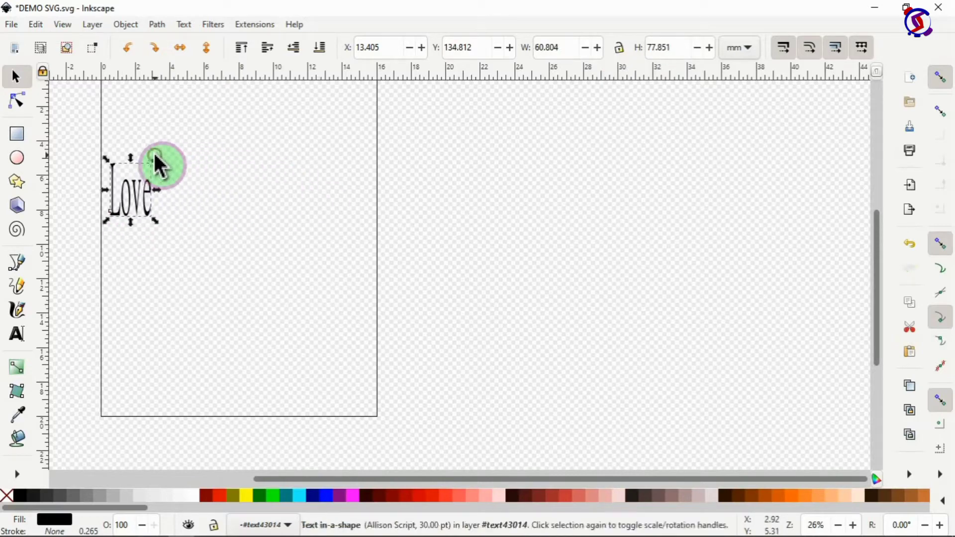
pyautogui.hotkey('ctrl', 'z')
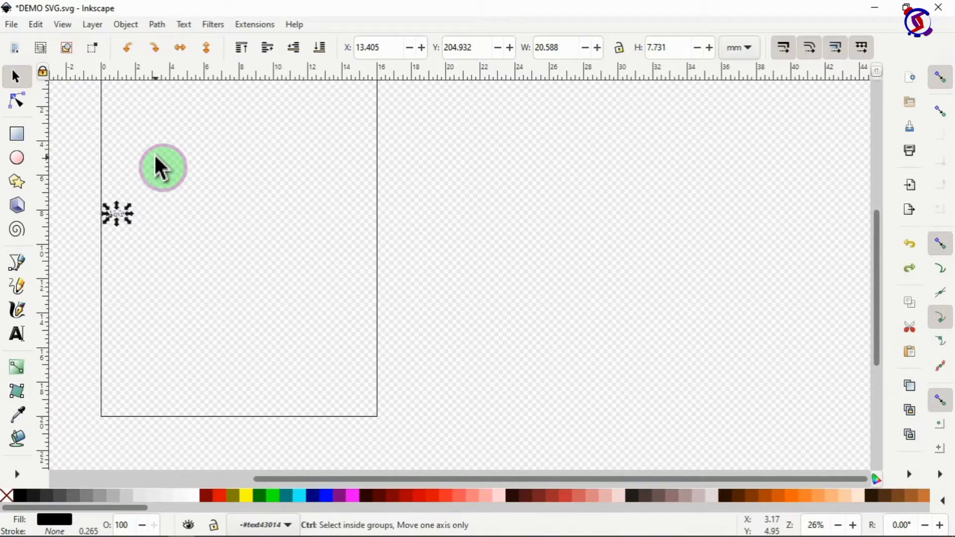
pyautogui.click(622, 47)
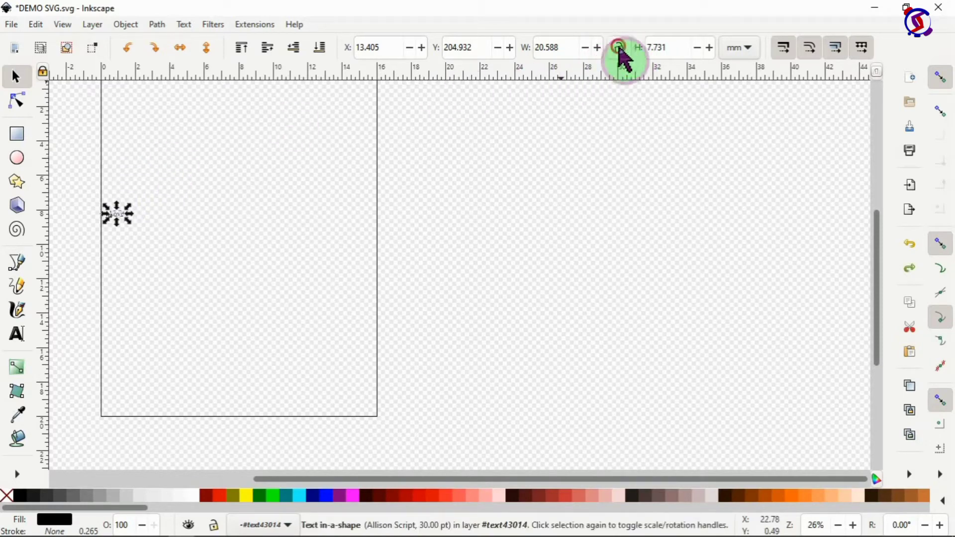
pyautogui.moveTo(132, 211); pyautogui.dragTo(376, 116)
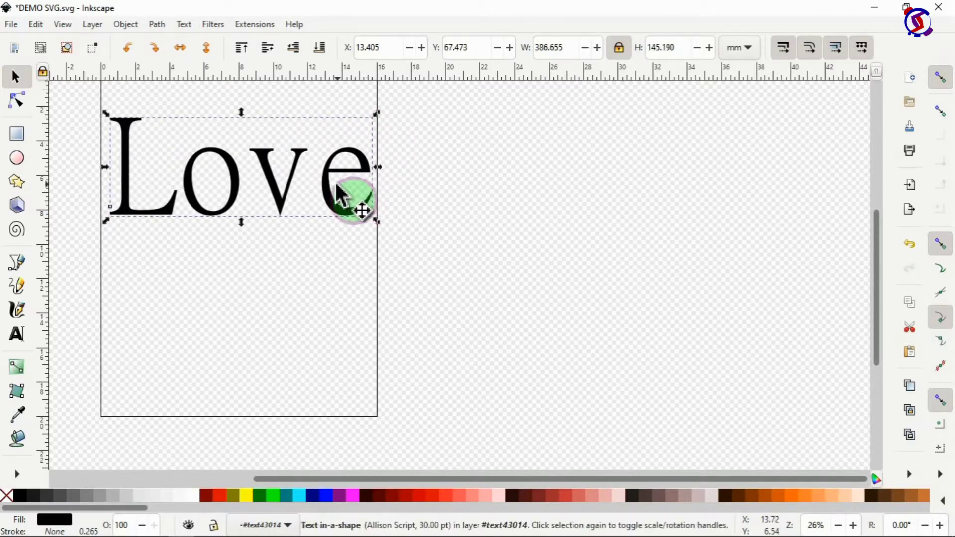
pyautogui.moveTo(322, 184)
pyautogui.mouseDown()
pyautogui.moveTo(306, 186)
pyautogui.moveTo(318, 194)
pyautogui.mouseUp()
# Step: Duplicate the Love text, move the copy down the page, and reselect the original
pyautogui.scroll(2, 268, 234)
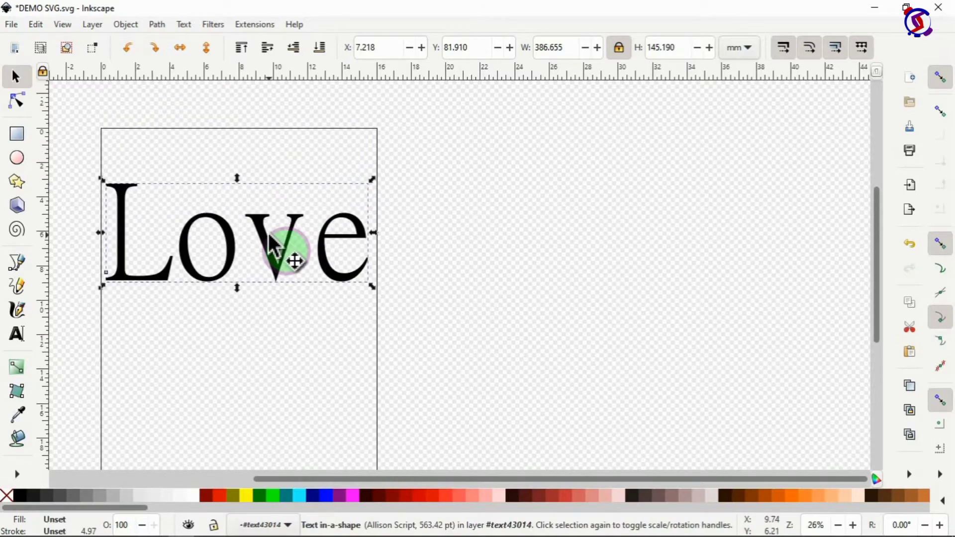
pyautogui.rightClick(268, 246)
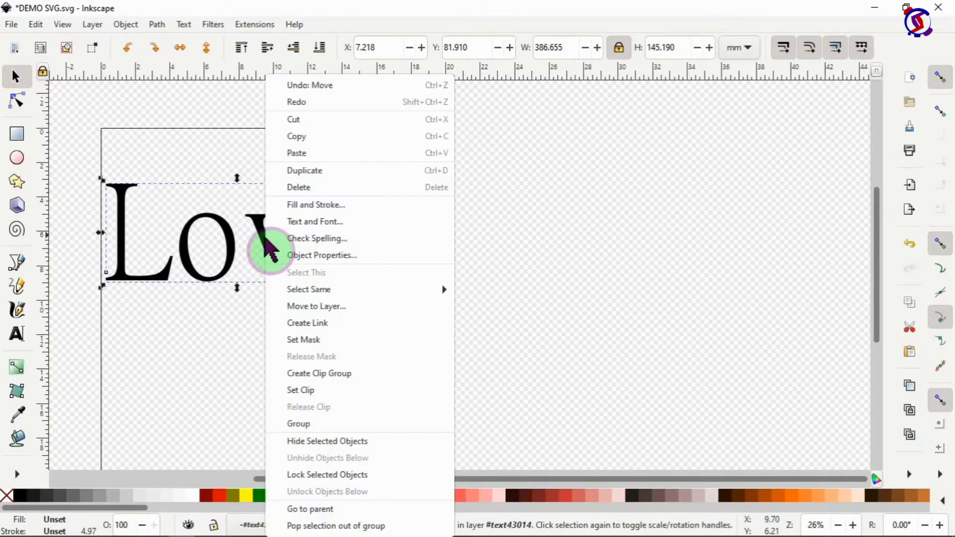
pyautogui.click(312, 172)
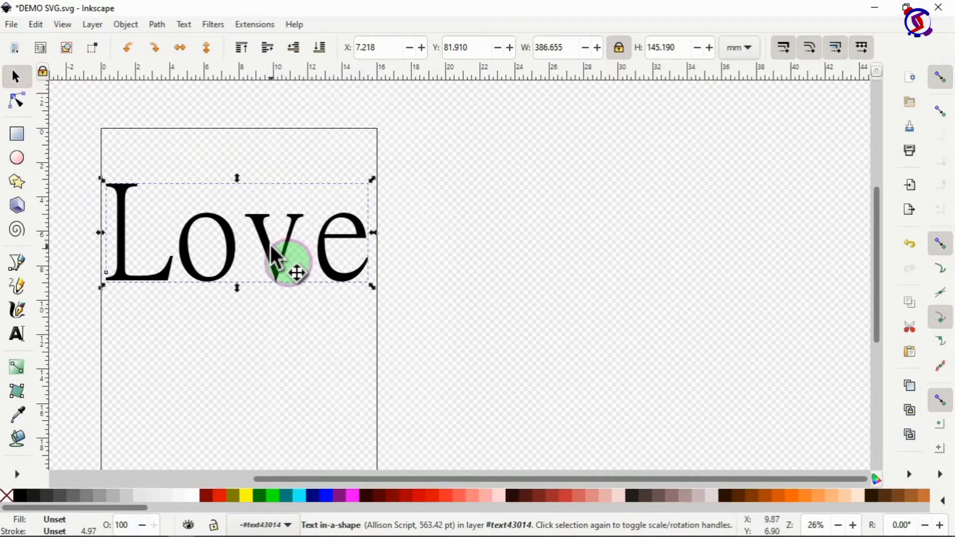
pyautogui.moveTo(270, 244); pyautogui.dragTo(280, 426)
pyautogui.click(277, 259)
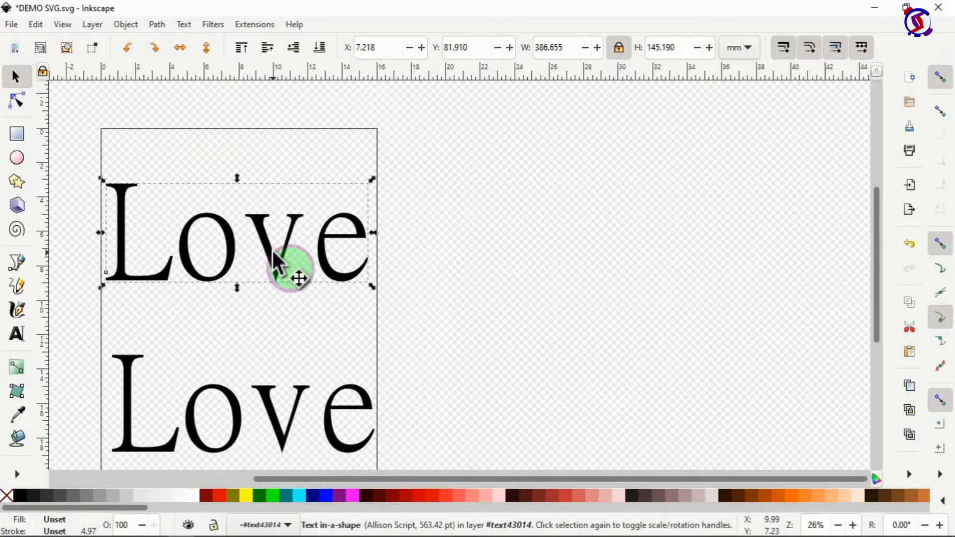
pyautogui.rightClick(274, 253)
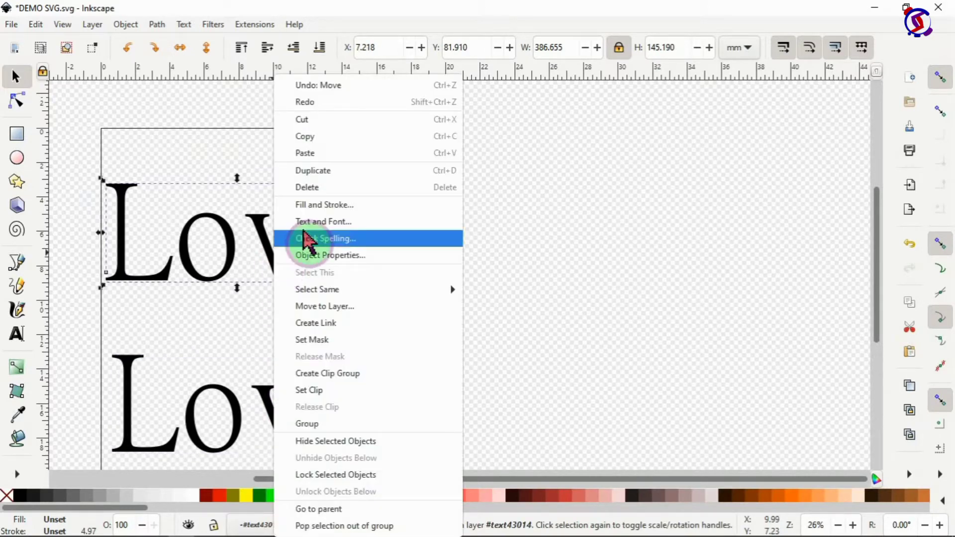
# Step: Apply the Cooper Black font to the upper Love text
pyautogui.click(309, 225)
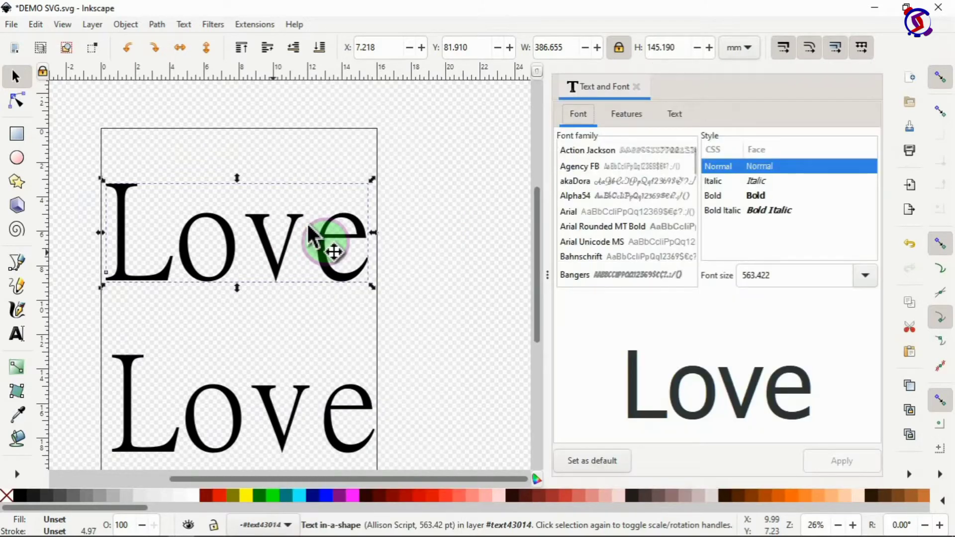
pyautogui.scroll(-5, 614, 223)
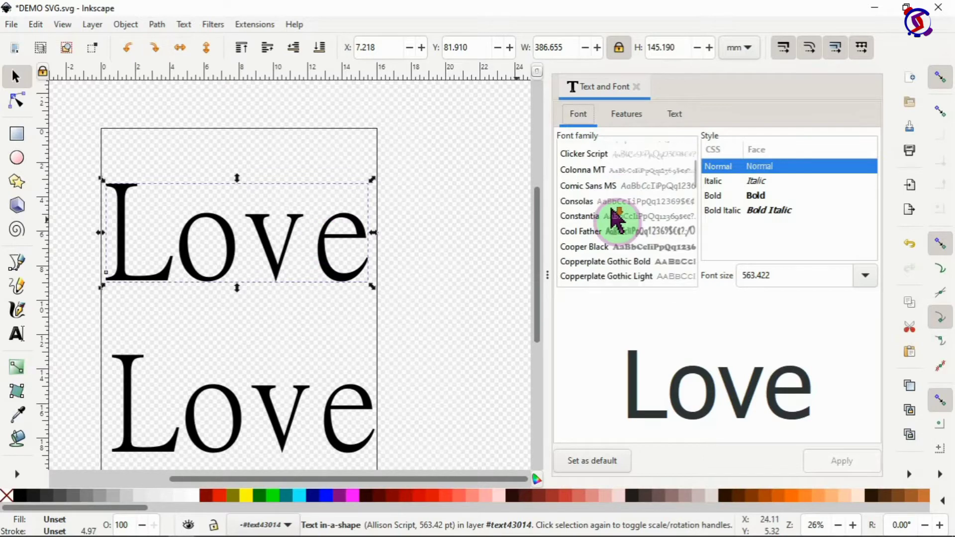
pyautogui.click(583, 247)
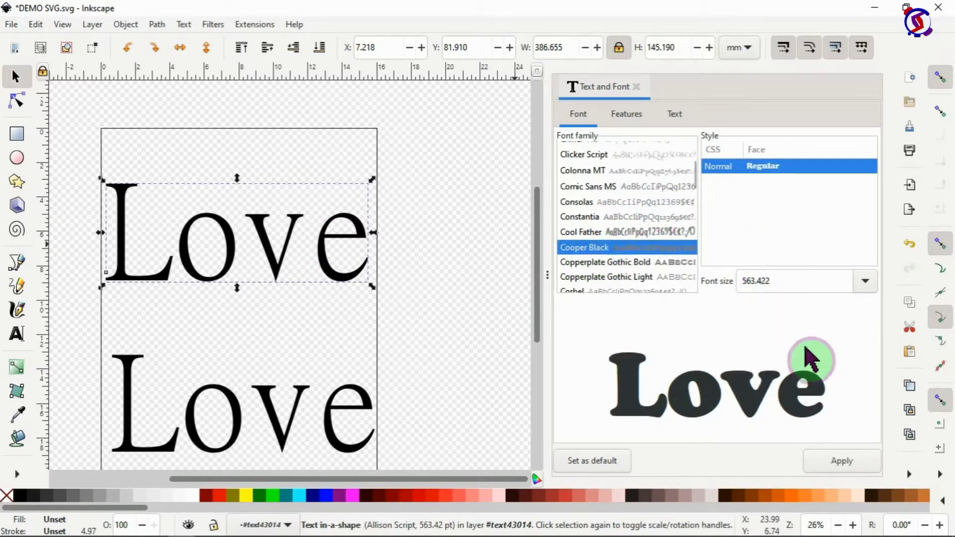
pyautogui.click(847, 462)
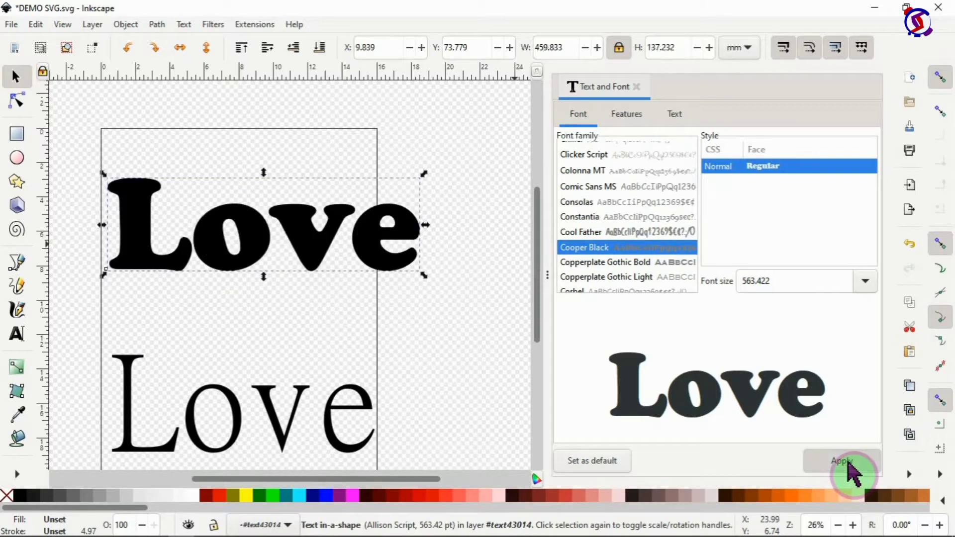
pyautogui.click(637, 86)
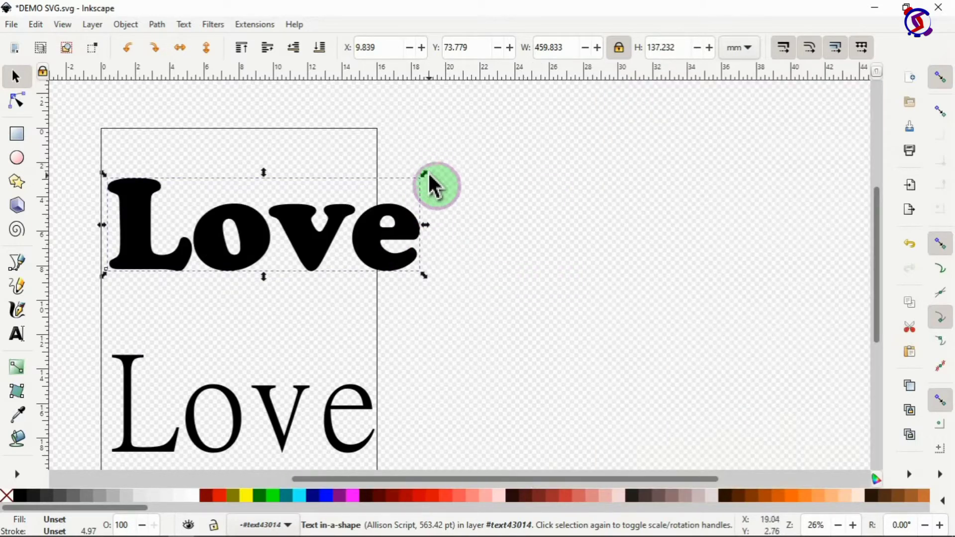
pyautogui.moveTo(427, 175); pyautogui.dragTo(381, 189)
# Step: Retype the word as uppercase LOVE, shrink it to about 387.5 × 95.2 mm, and move it to the page top
pyautogui.click(304, 244)
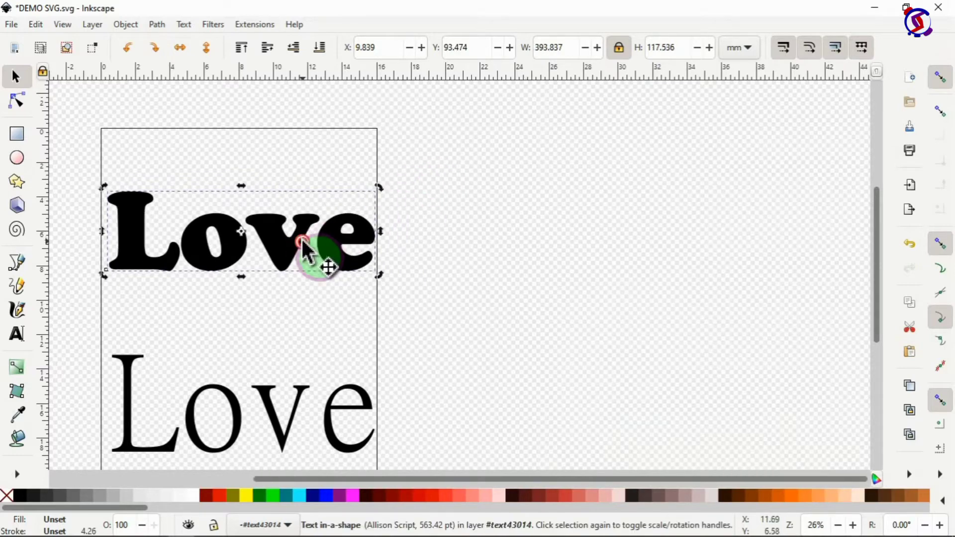
pyautogui.doubleClick(181, 234)
pyautogui.write('OVE')
pyautogui.press('Delete')
pyautogui.press('Delete')
pyautogui.press('Delete')
pyautogui.press('F1')
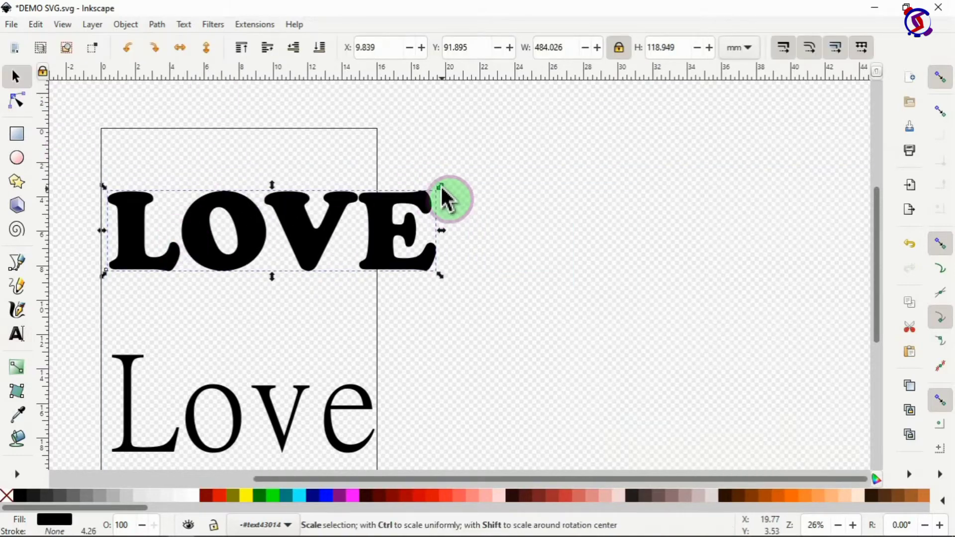
pyautogui.moveTo(442, 189); pyautogui.dragTo(404, 201)
pyautogui.moveTo(373, 251); pyautogui.dragTo(282, 198)
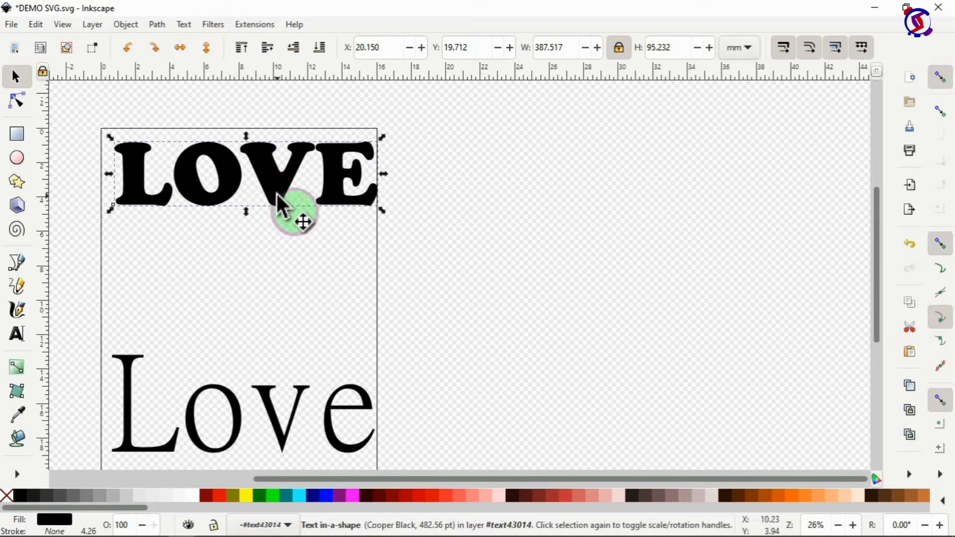
# Step: Give LOVE an aqua fill and a black outline stroke
pyautogui.click(353, 495)
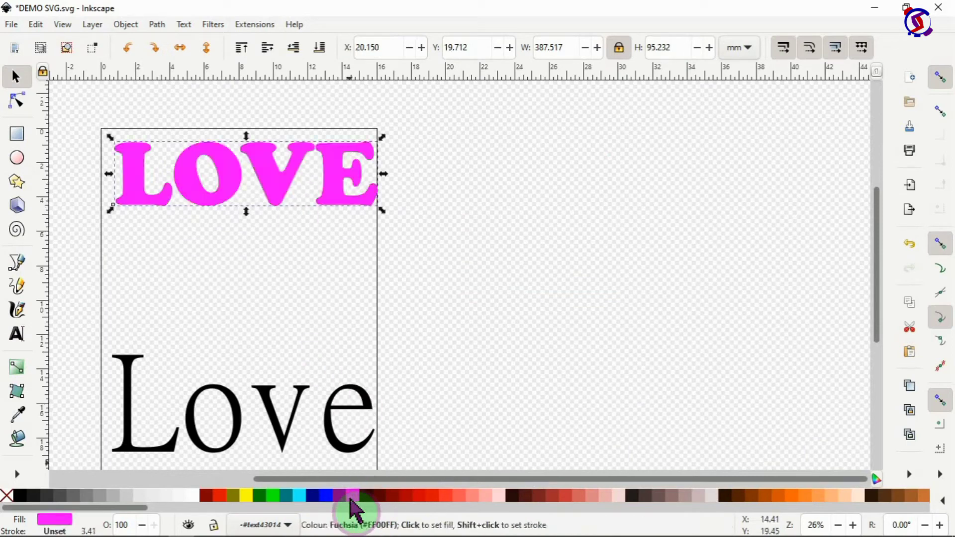
pyautogui.click(432, 494)
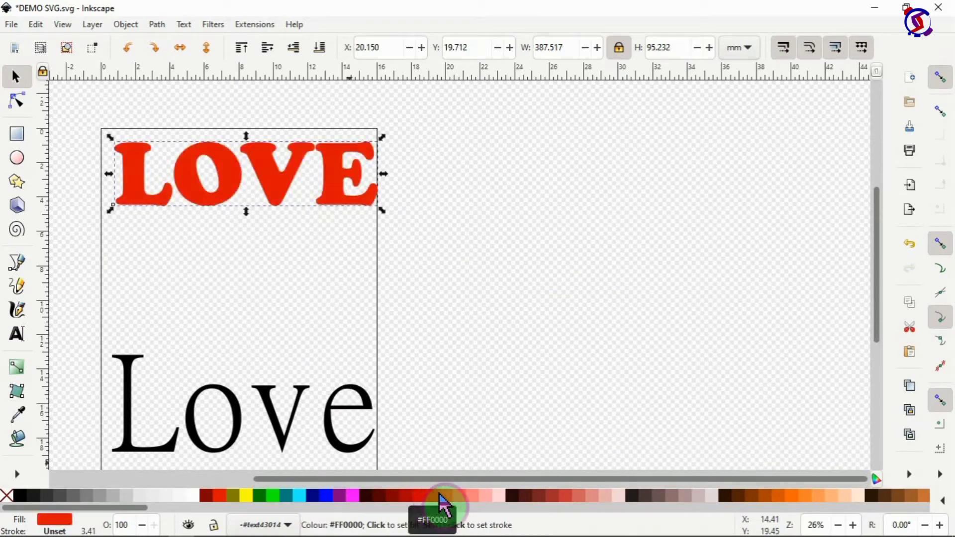
pyautogui.moveTo(143, 511); pyautogui.dragTo(77, 519)
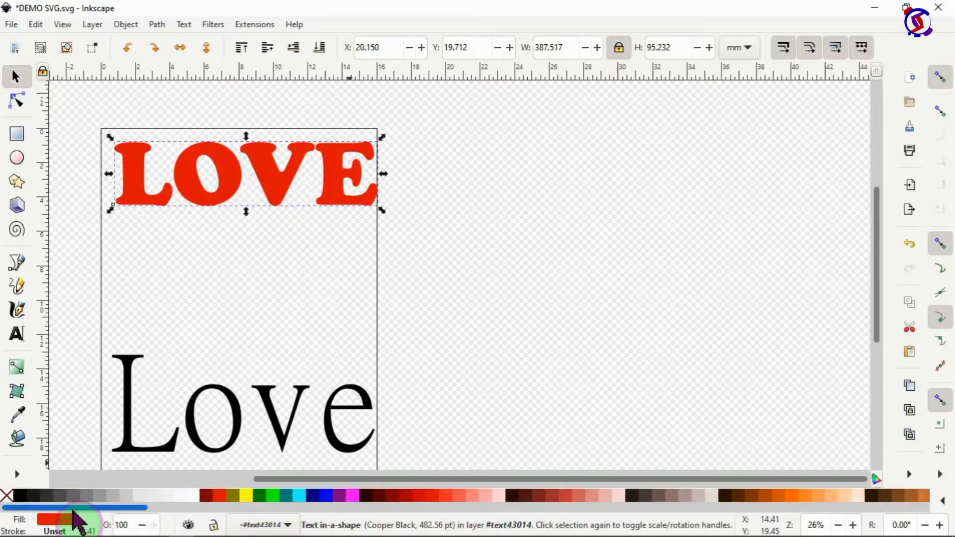
pyautogui.click(301, 496)
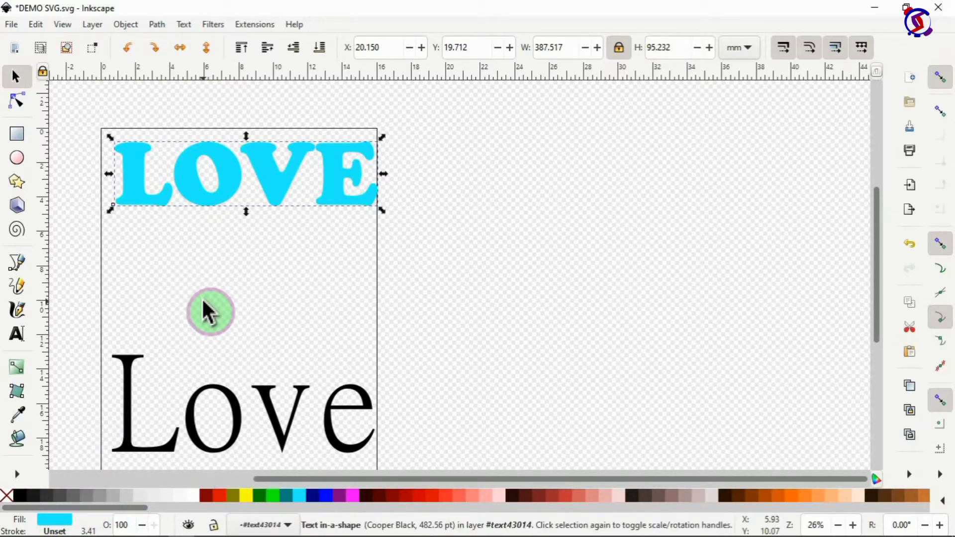
pyautogui.keyDown('shift'); pyautogui.click(19, 495); pyautogui.keyUp('shift')
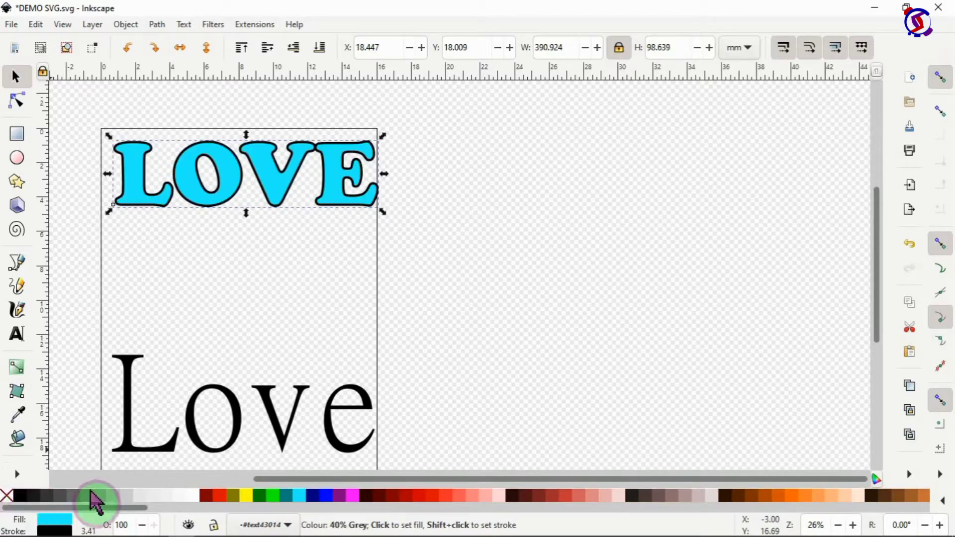
pyautogui.keyDown('shift'); pyautogui.click(221, 496); pyautogui.keyUp('shift')
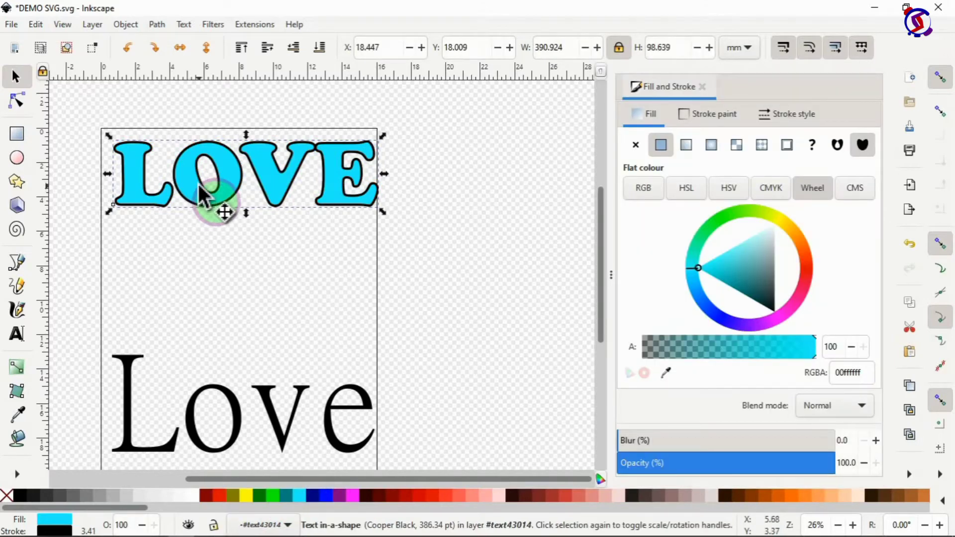
pyautogui.rightClick(204, 195)
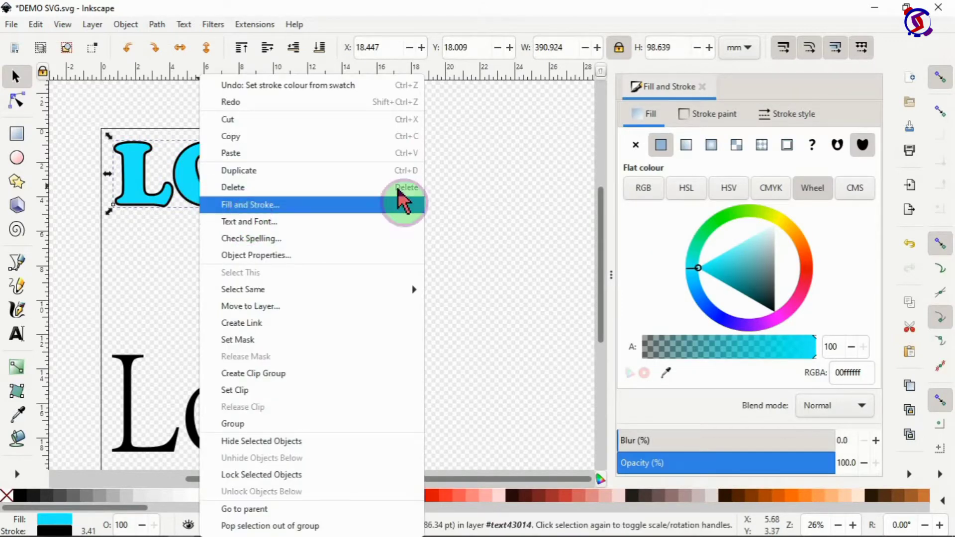
pyautogui.click(593, 128)
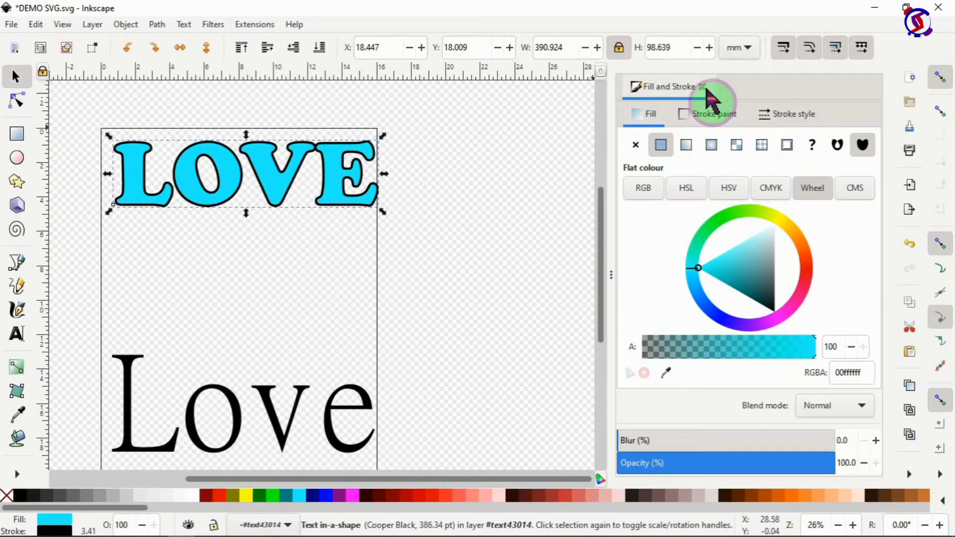
# Step: Set LOVE's stroke width to 0.25 in
pyautogui.click(799, 121)
pyautogui.click(712, 144)
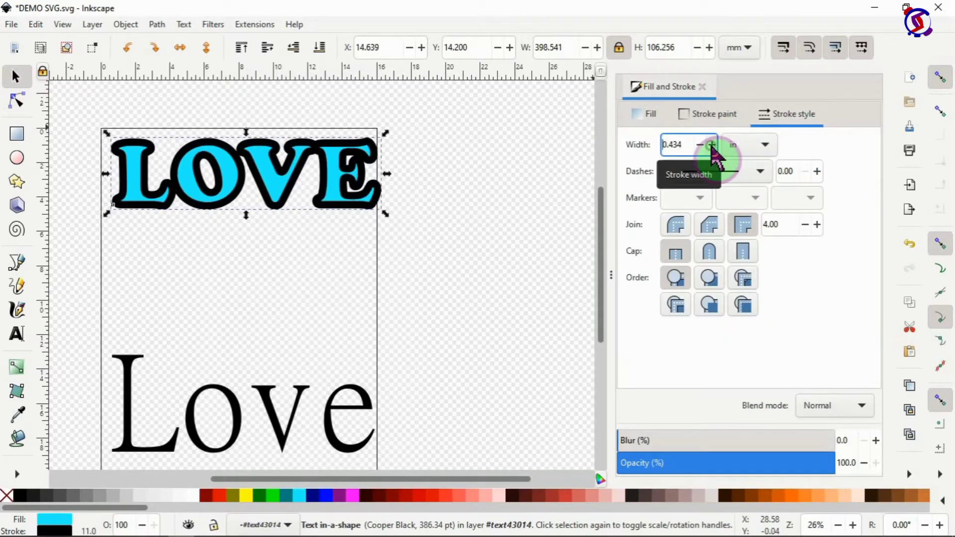
pyautogui.click(700, 145)
pyautogui.moveTo(686, 145); pyautogui.dragTo(650, 146)
pyautogui.write('1')
pyautogui.press('Return')
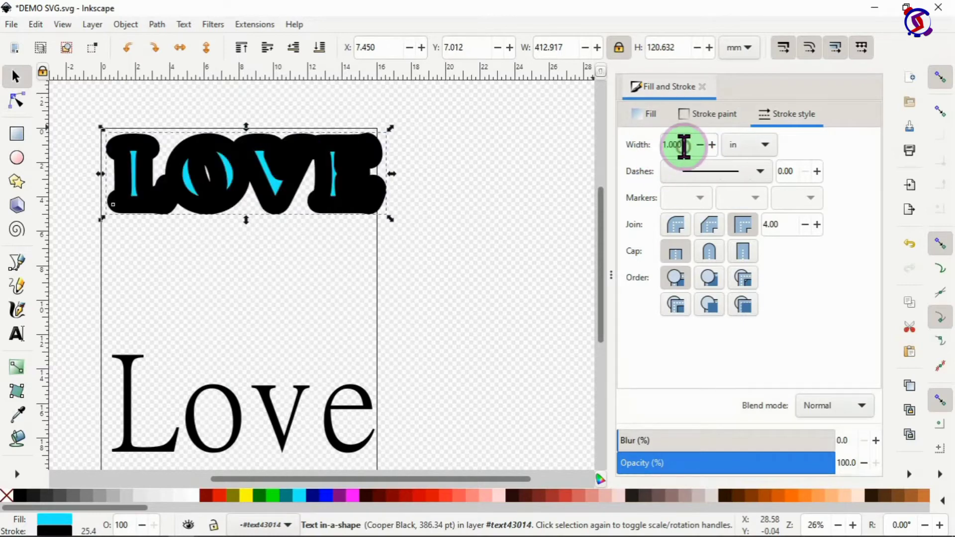
pyautogui.doubleClick(684, 147)
pyautogui.write('0.5')
pyautogui.press('Return')
pyautogui.doubleClick(684, 146)
pyautogui.write('0.25')
pyautogui.press('Return')
pyautogui.click(591, 176)
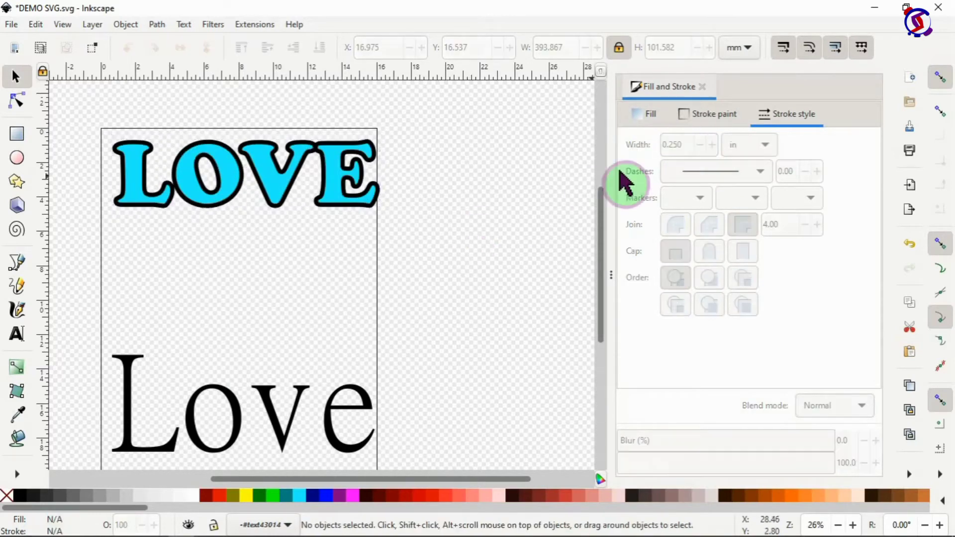
pyautogui.click(348, 184)
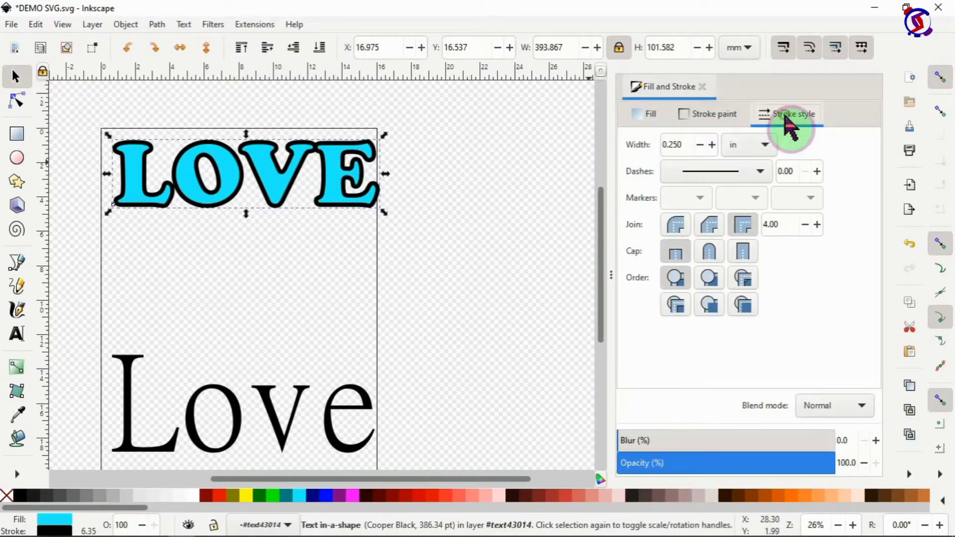
# Step: Keep the outline dash solid and shift LOVE slightly down the page
pyautogui.click(761, 173)
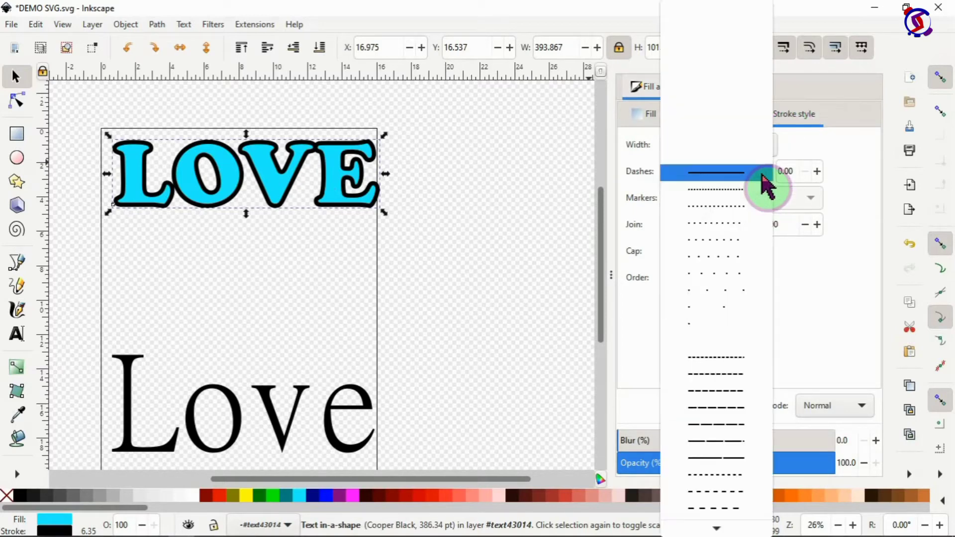
pyautogui.click(739, 199)
pyautogui.click(708, 172)
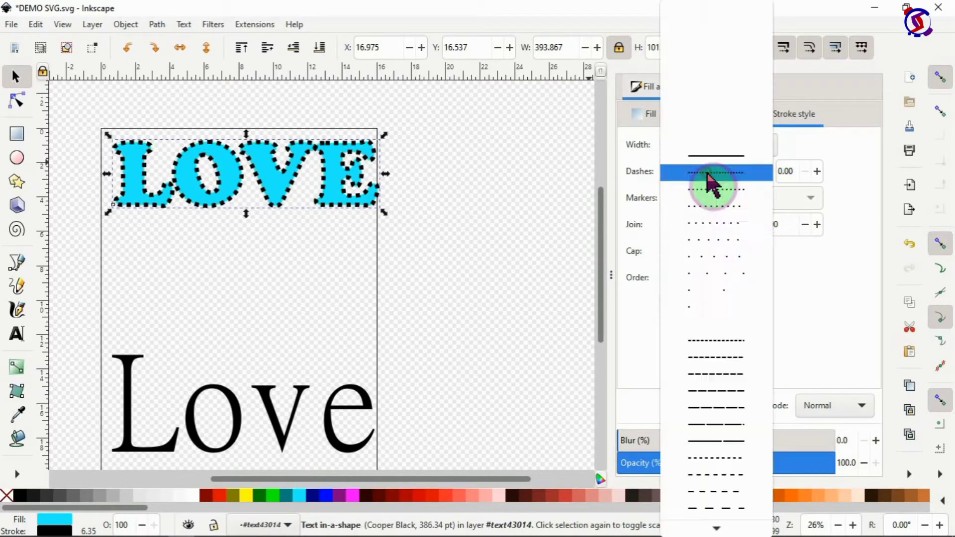
pyautogui.click(712, 340)
pyautogui.click(728, 174)
pyautogui.click(733, 492)
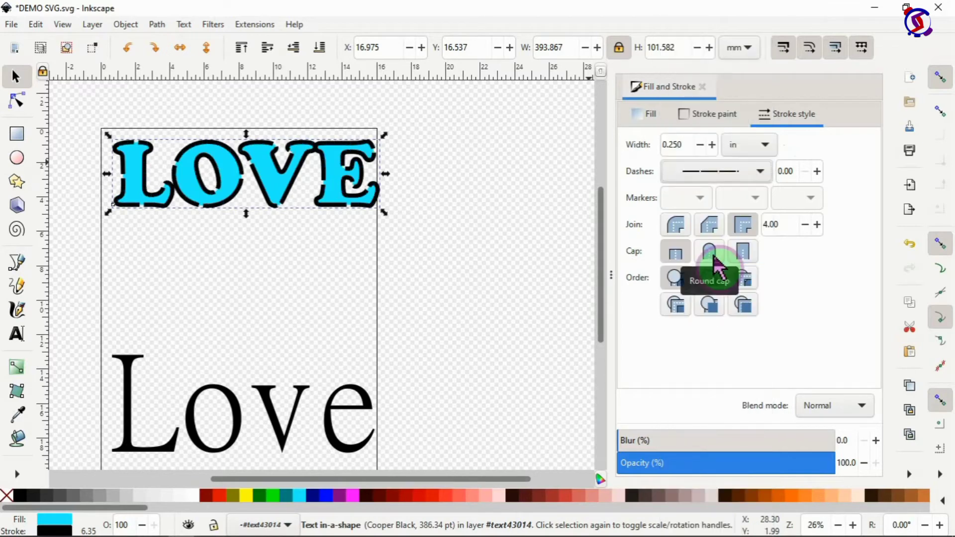
pyautogui.click(731, 172)
pyautogui.click(724, 41)
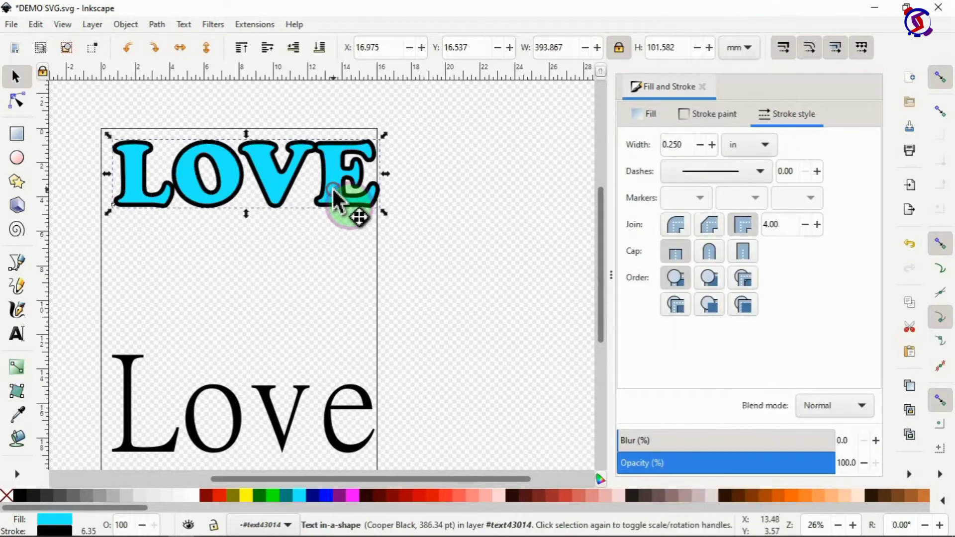
pyautogui.moveTo(336, 199); pyautogui.dragTo(329, 222)
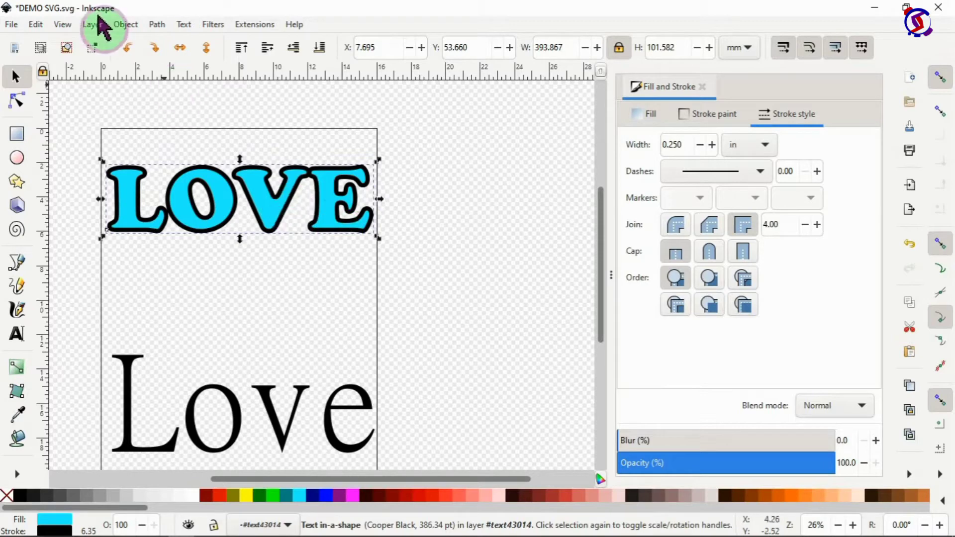
# Step: Convert the LOVE text into separate letter paths with Object to Path
pyautogui.click(156, 24)
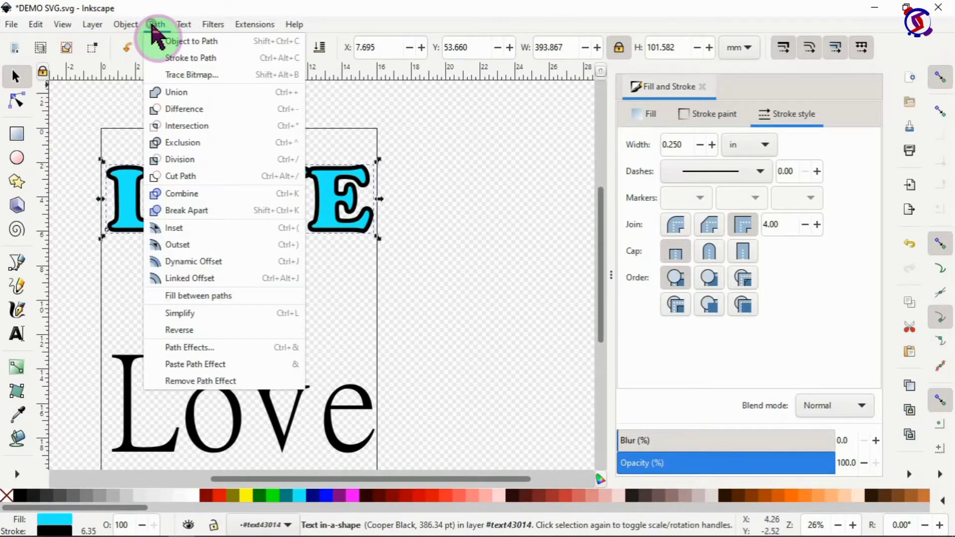
pyautogui.click(178, 45)
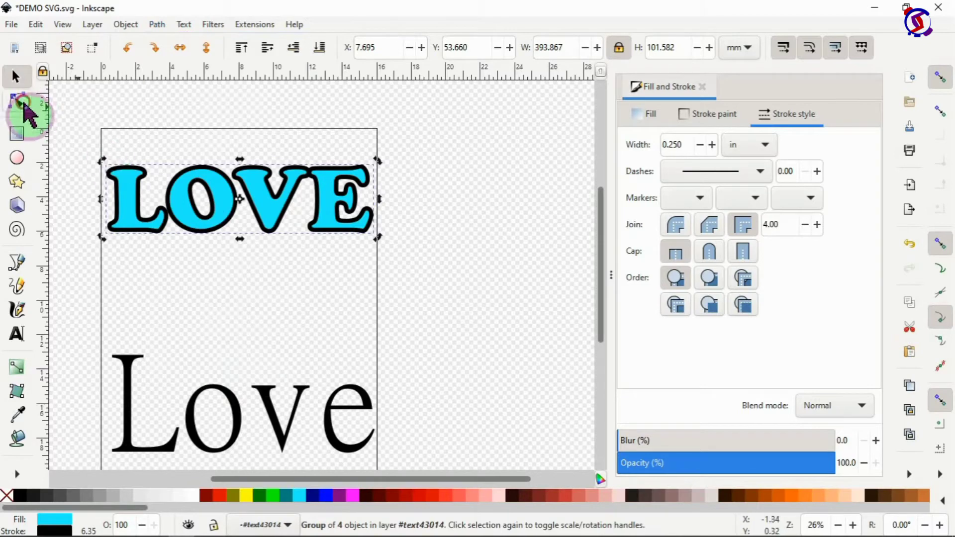
pyautogui.click(20, 101)
pyautogui.click(139, 203)
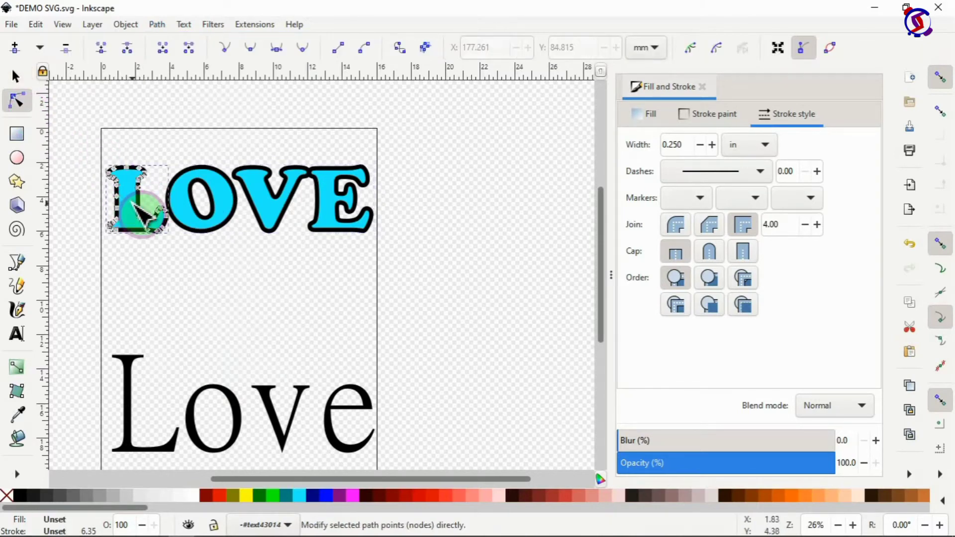
pyautogui.click(202, 196)
pyautogui.click(284, 210)
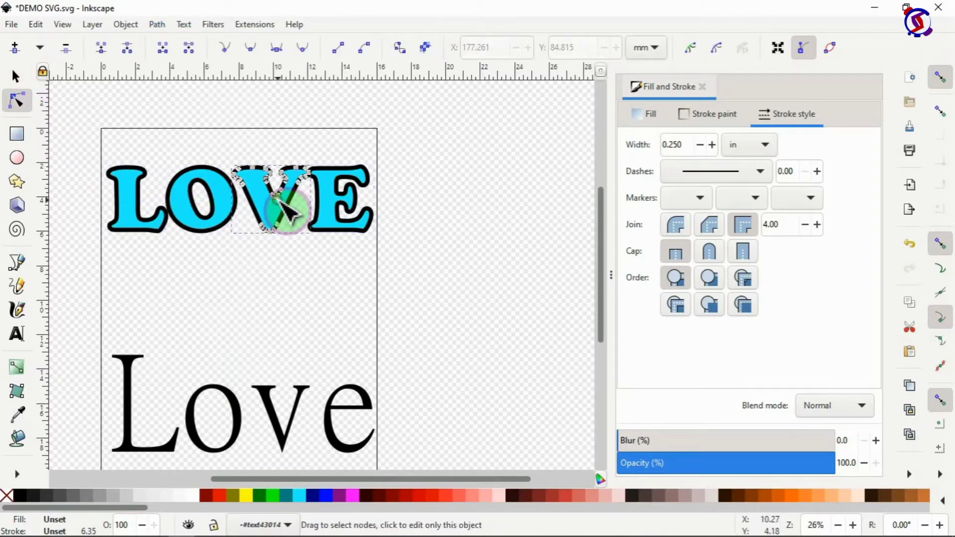
pyautogui.click(326, 211)
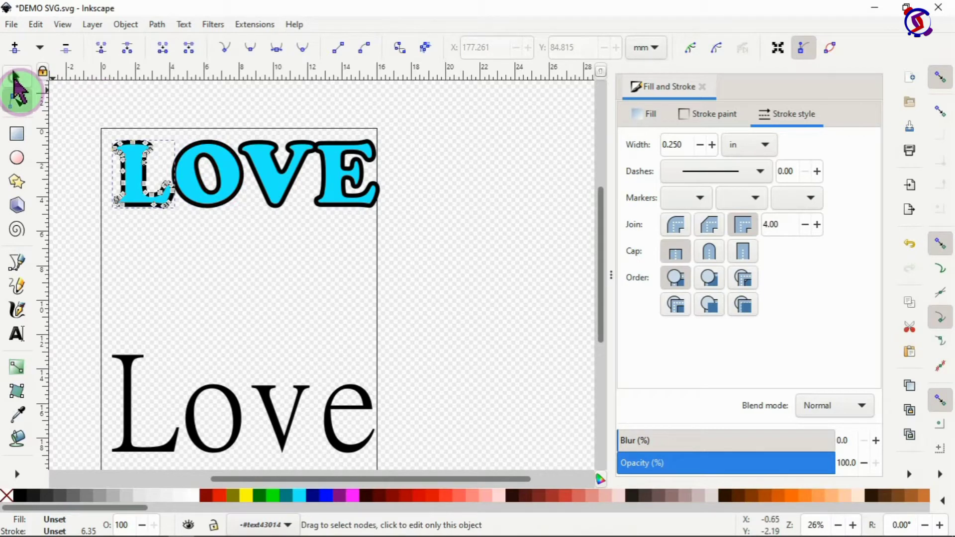
# Step: Enter the LOVE group so individual letters can be selected
pyautogui.click(15, 77)
pyautogui.click(194, 204)
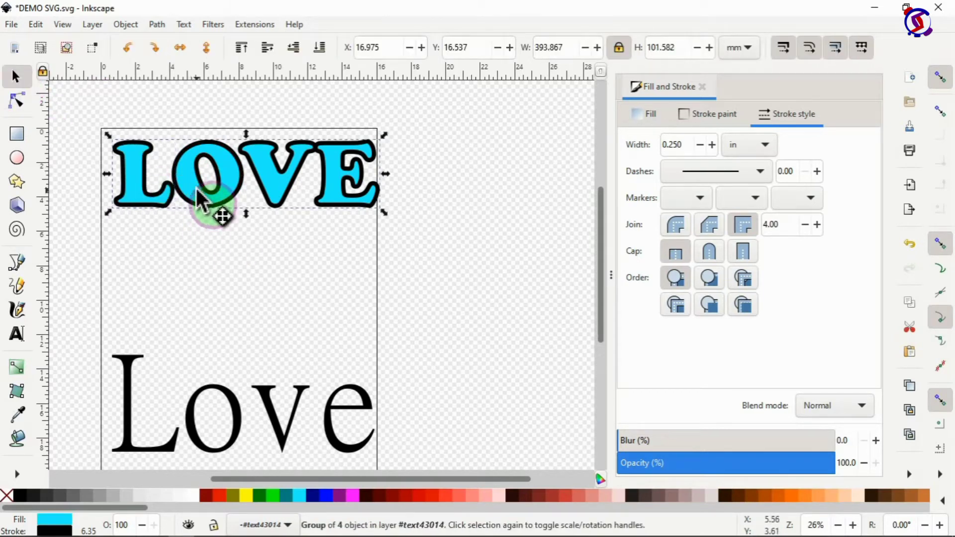
pyautogui.doubleClick(189, 180)
pyautogui.doubleClick(188, 179)
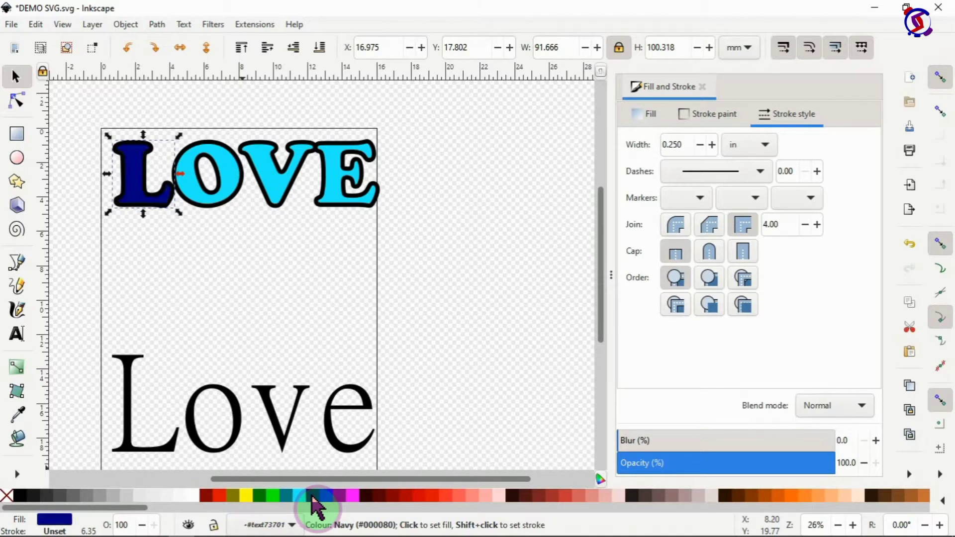
# Step: Fill the O light blue, the V green and the E yellow
pyautogui.click(232, 194)
pyautogui.click(326, 496)
pyautogui.click(338, 508)
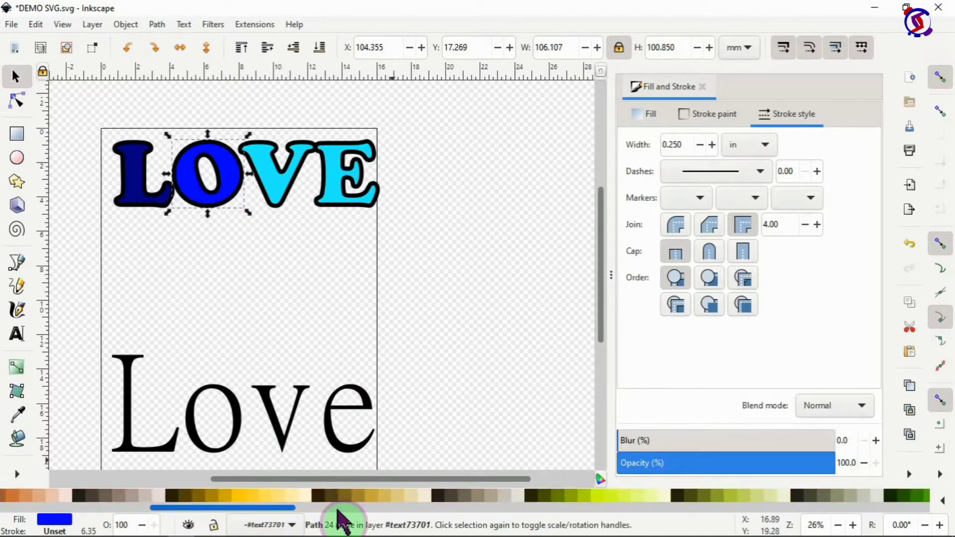
pyautogui.moveTo(338, 508); pyautogui.dragTo(527, 508)
pyautogui.click(531, 496)
pyautogui.click(280, 176)
pyautogui.moveTo(440, 508)
pyautogui.mouseDown()
pyautogui.moveTo(20, 520)
pyautogui.moveTo(529, 508)
pyautogui.mouseUp()
pyautogui.click(448, 498)
pyautogui.click(355, 184)
pyautogui.click(198, 498)
pyautogui.click(239, 180)
pyautogui.click(688, 496)
pyautogui.click(303, 235)
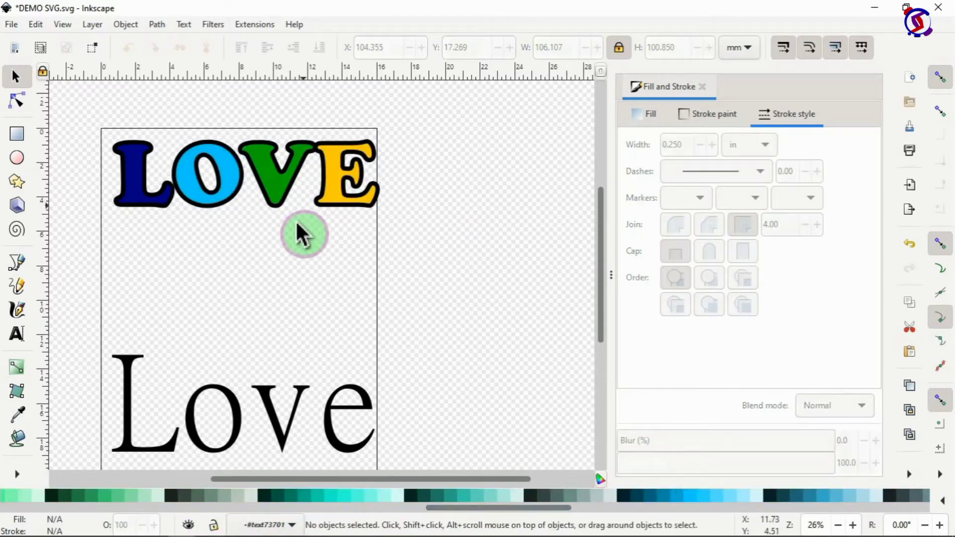
# Step: Stagger the letters: raise the O over the L, drop the V, tuck the E beside it
pyautogui.moveTo(226, 201); pyautogui.dragTo(225, 177)
pyautogui.moveTo(284, 171); pyautogui.dragTo(291, 229)
pyautogui.click(338, 191)
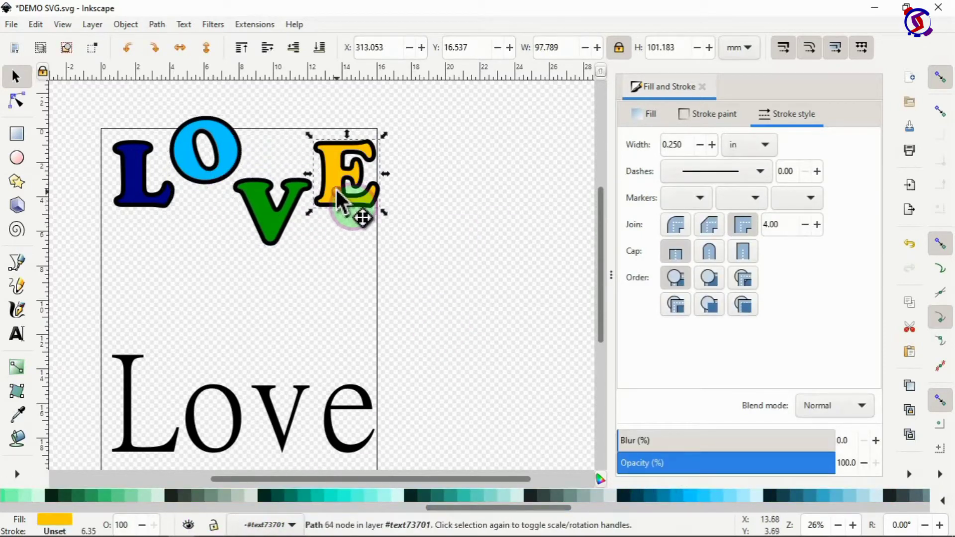
pyautogui.moveTo(336, 191); pyautogui.dragTo(323, 198)
pyautogui.moveTo(231, 159); pyautogui.dragTo(214, 167)
pyautogui.moveTo(325, 191); pyautogui.dragTo(291, 200)
pyautogui.keyDown('shift'); pyautogui.click(278, 214); pyautogui.keyUp('shift')
pyautogui.click(443, 213)
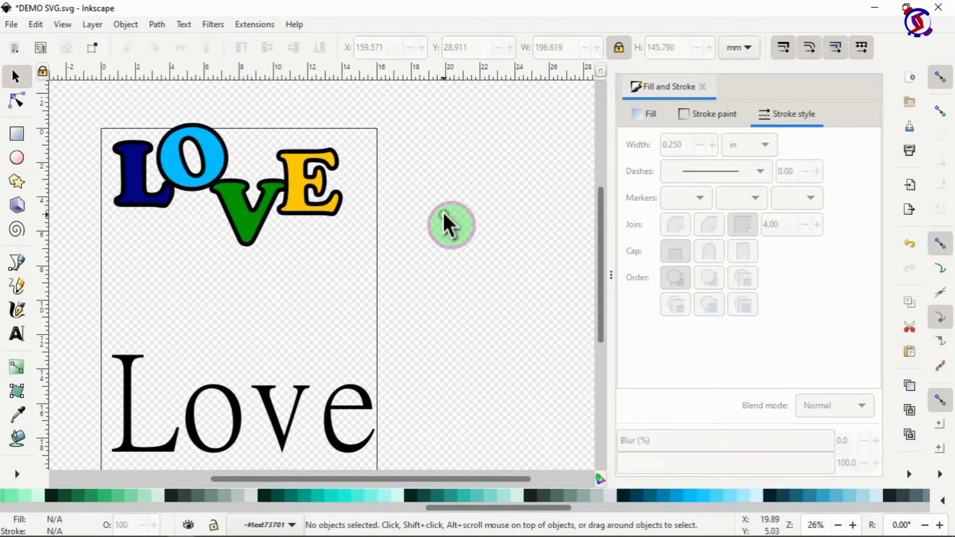
# Step: Scale all four letters up about 10% to roughly 398 × 214 mm and nudge them into place
pyautogui.moveTo(91, 116); pyautogui.dragTo(379, 263)
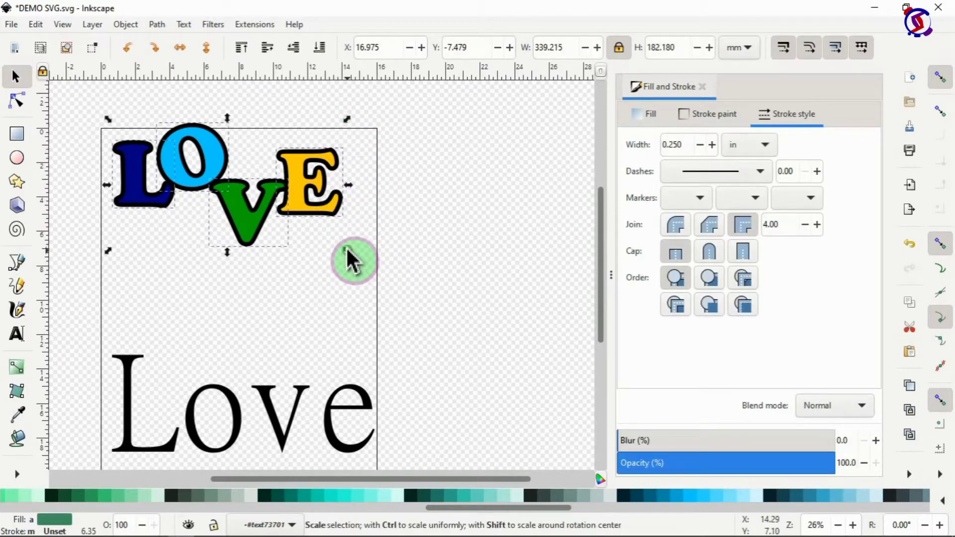
pyautogui.moveTo(347, 251); pyautogui.dragTo(391, 295)
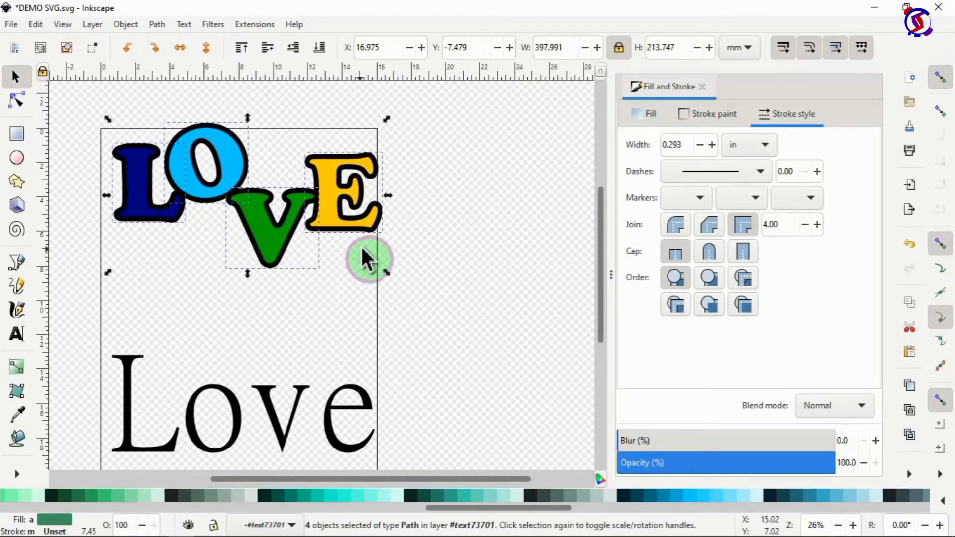
pyautogui.press('Left')
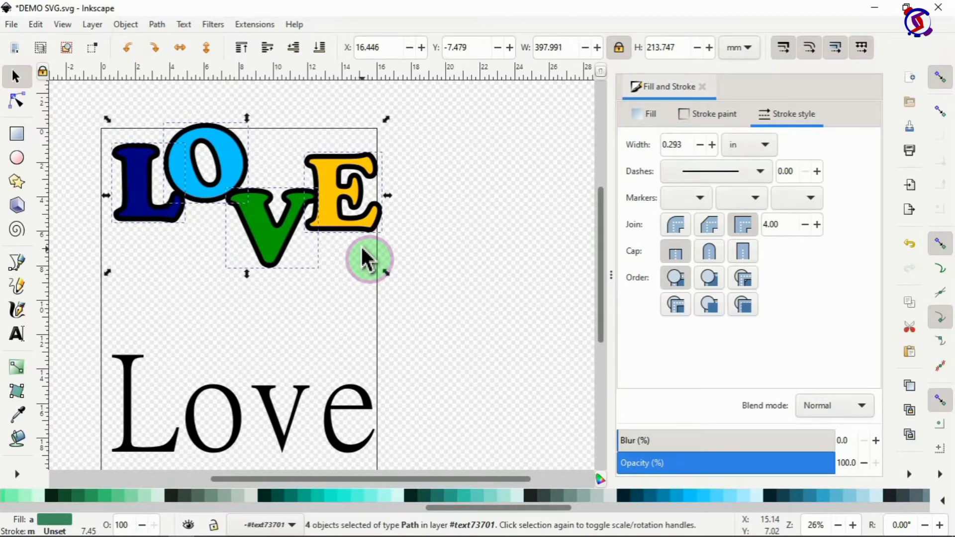
pyautogui.press('Left')
pyautogui.press('Left')
pyautogui.press('Left')
pyautogui.press('Left')
pyautogui.press('Left')
pyautogui.press('Left')
pyautogui.press('Left')
pyautogui.press('Left')
pyautogui.press('Left')
pyautogui.press('Left')
pyautogui.press('Left')
pyautogui.press('Left')
pyautogui.press('Left')
pyautogui.press('Left')
pyautogui.press('Left')
pyautogui.press('Left')
pyautogui.press('Left')
pyautogui.press('Left')
pyautogui.press('Left')
pyautogui.press('Left')
pyautogui.press('Right')
pyautogui.press('Right')
pyautogui.press('Right')
pyautogui.press('Right')
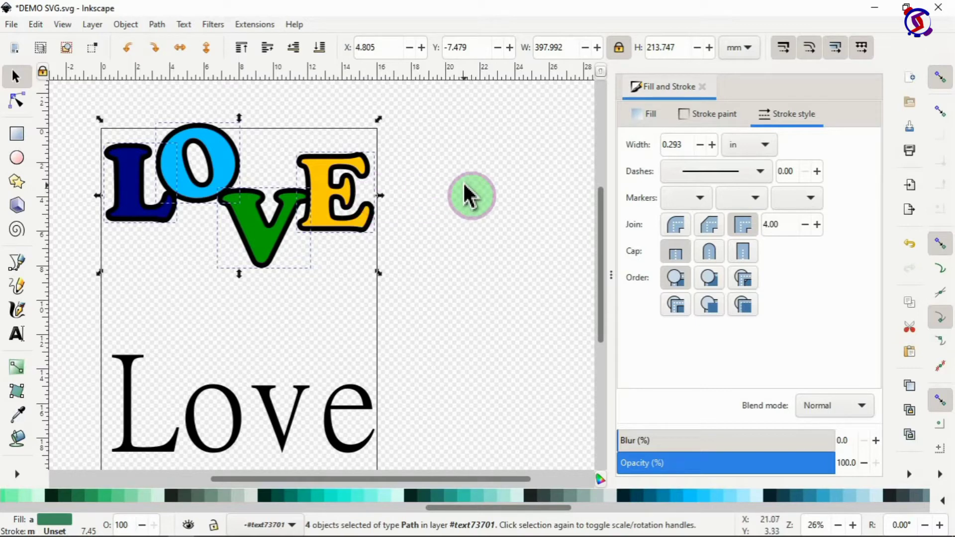
pyautogui.click(467, 196)
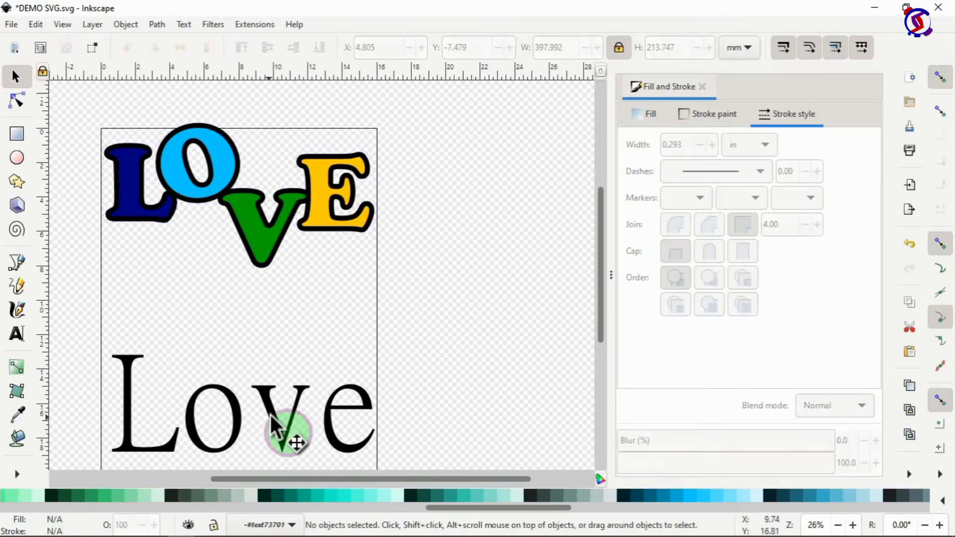
# Step: Move the Love text up under LOVE and retype it as 'is'
pyautogui.moveTo(271, 419); pyautogui.dragTo(273, 325)
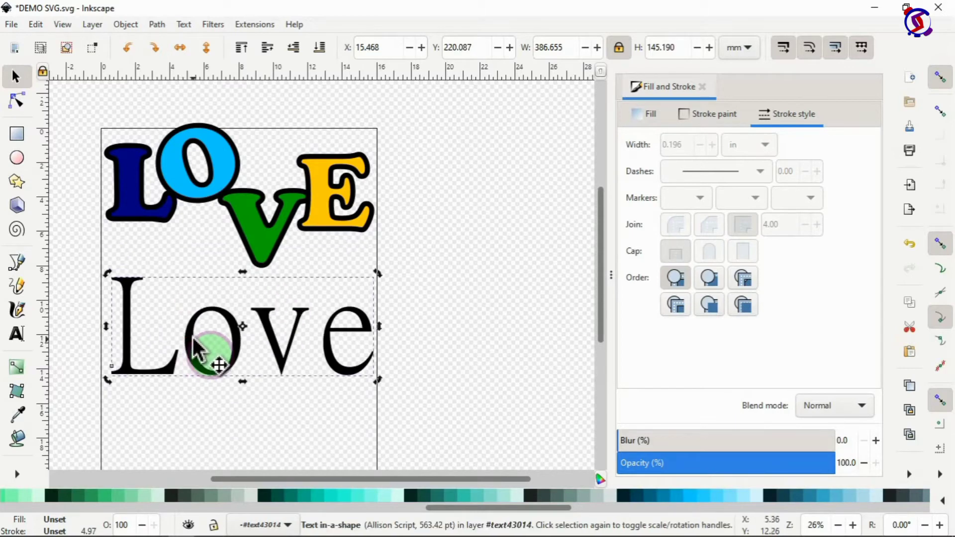
pyautogui.doubleClick(194, 341)
pyautogui.hotkey('ctrl', 'a')
pyautogui.write('is')
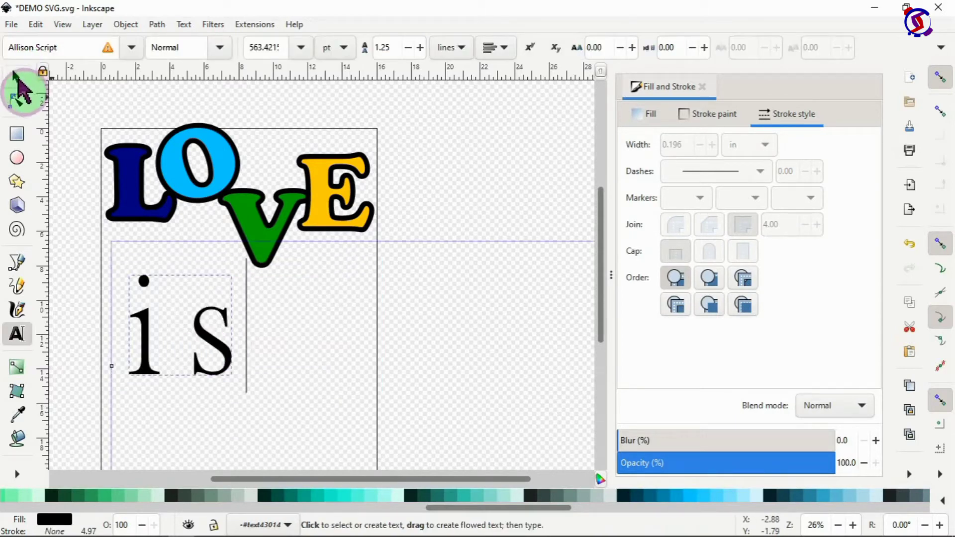
pyautogui.click(17, 78)
pyautogui.click(218, 291)
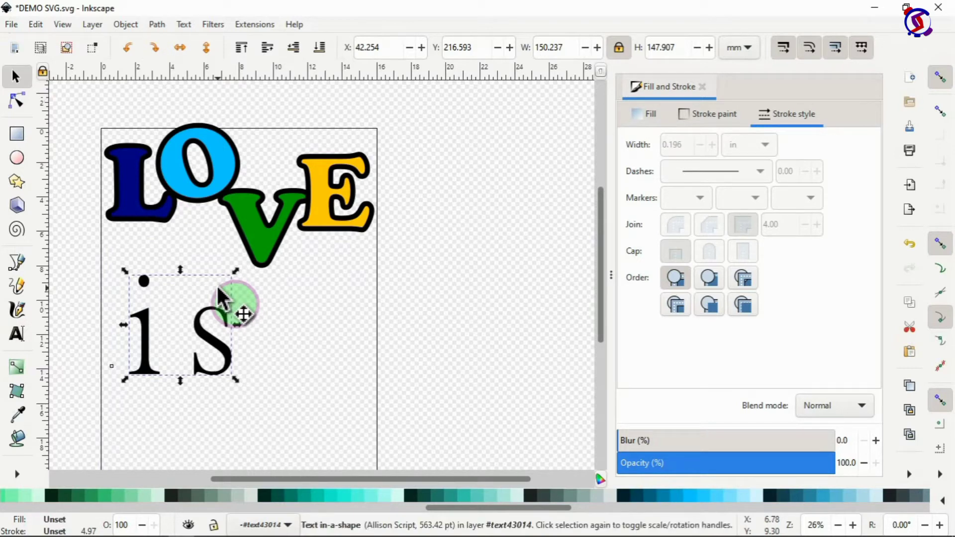
# Step: Set the letter spacing of the 'is' text to -100
pyautogui.rightClick(219, 289)
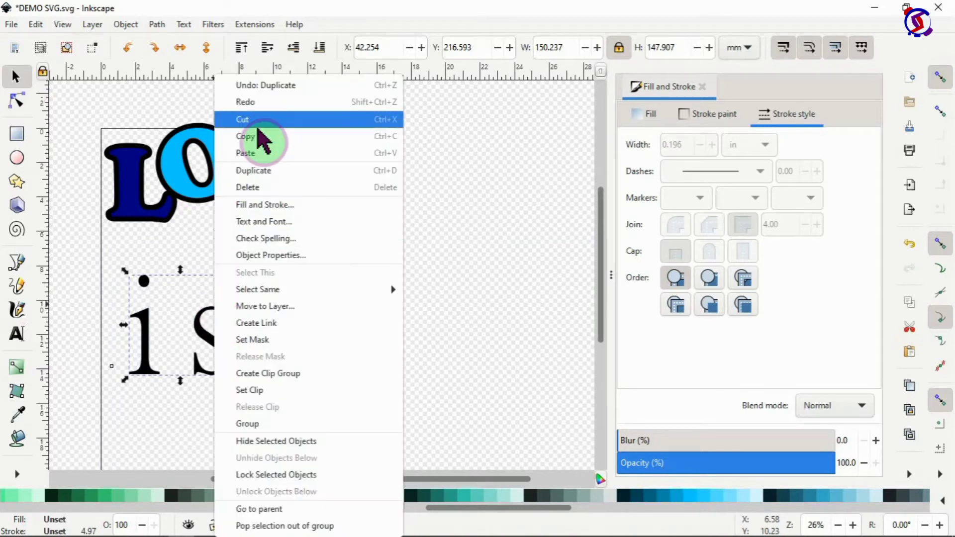
pyautogui.click(196, 345)
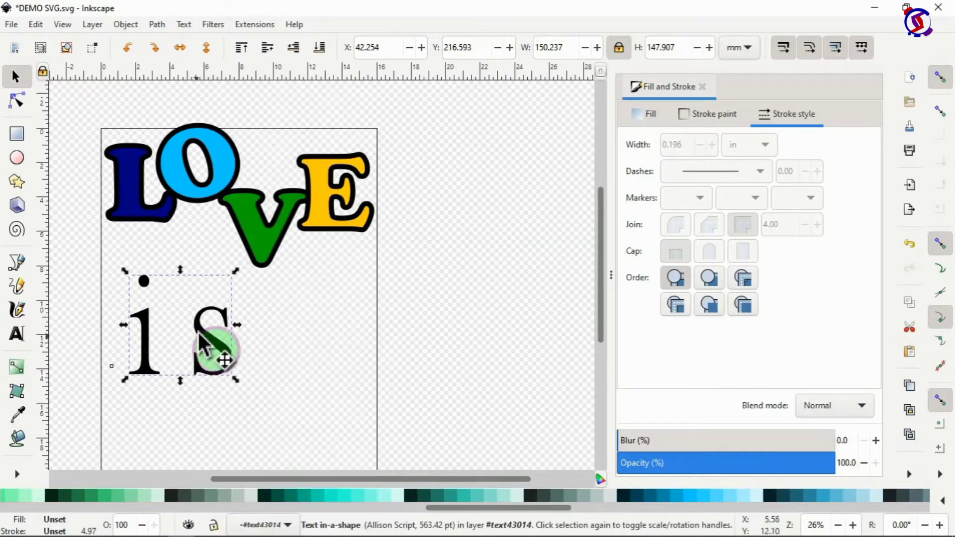
pyautogui.moveTo(205, 333); pyautogui.dragTo(547, 377)
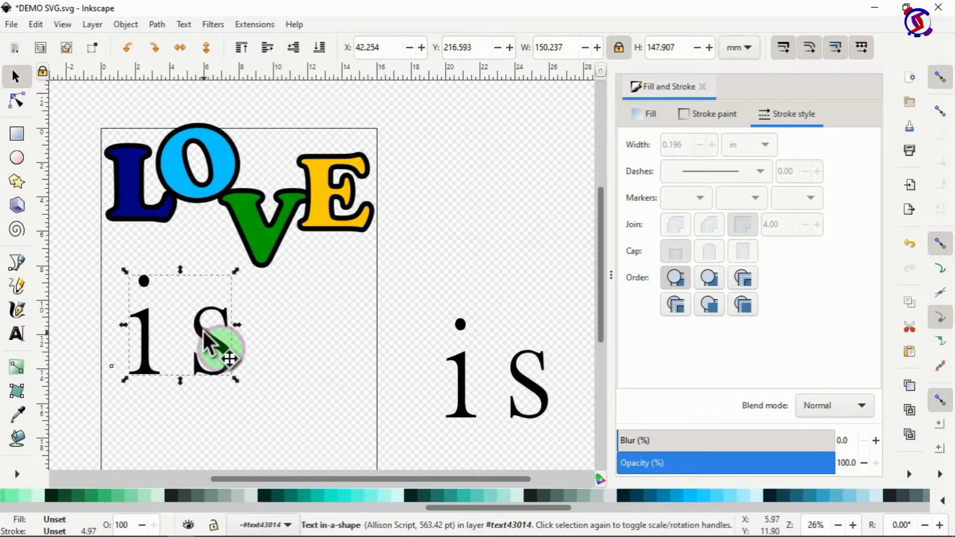
pyautogui.press('t')
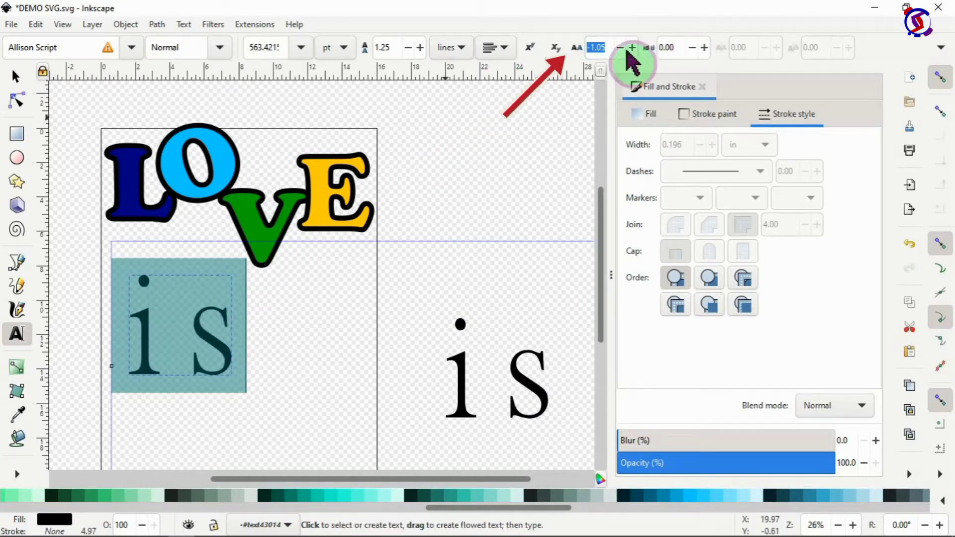
pyautogui.write('-100')
pyautogui.press('Return')
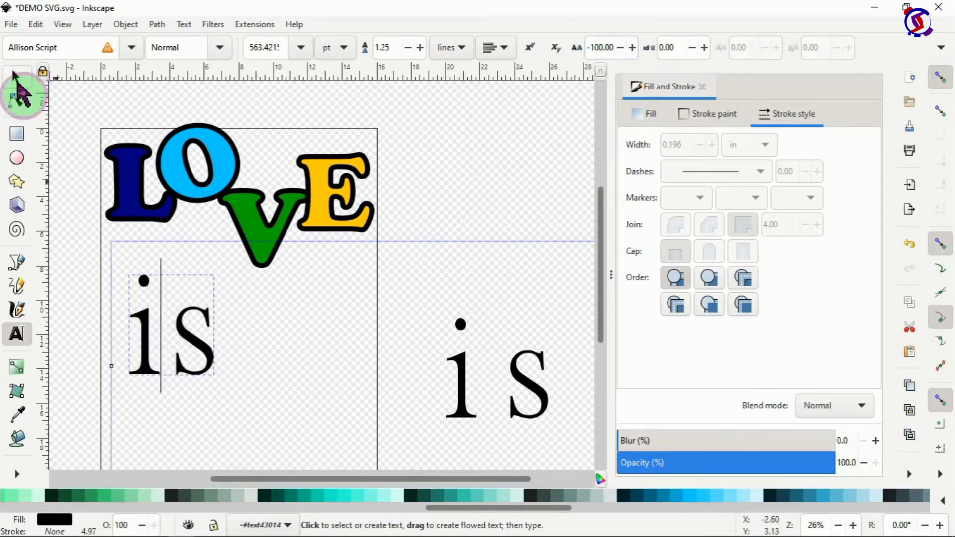
# Step: Delete the large 'is' copy and place a duplicate of the small 'is' lower on the page
pyautogui.click(17, 82)
pyautogui.moveTo(187, 315); pyautogui.dragTo(303, 391)
pyautogui.press('Delete')
pyautogui.click(208, 298)
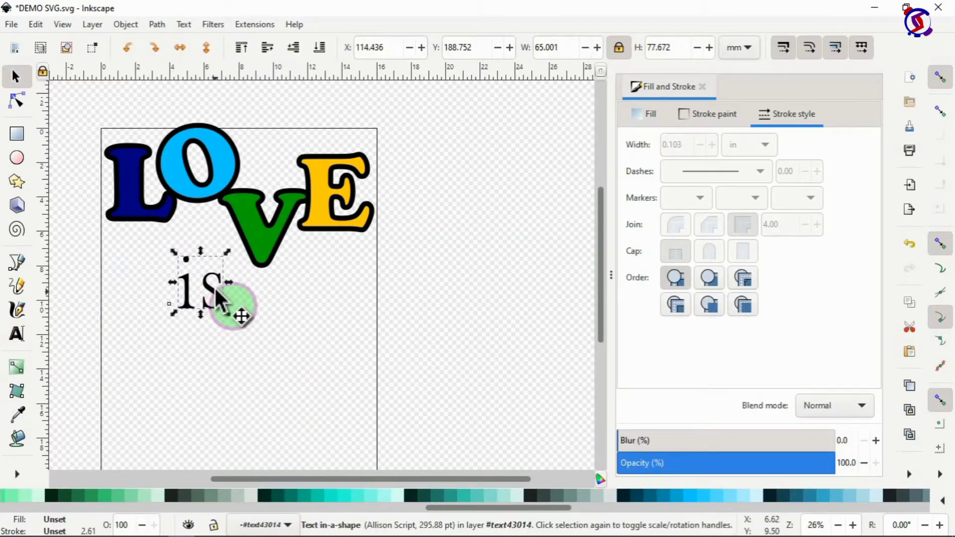
pyautogui.hotkey('ctrl', 'd')
pyautogui.moveTo(218, 294); pyautogui.dragTo(147, 386)
pyautogui.click(147, 386)
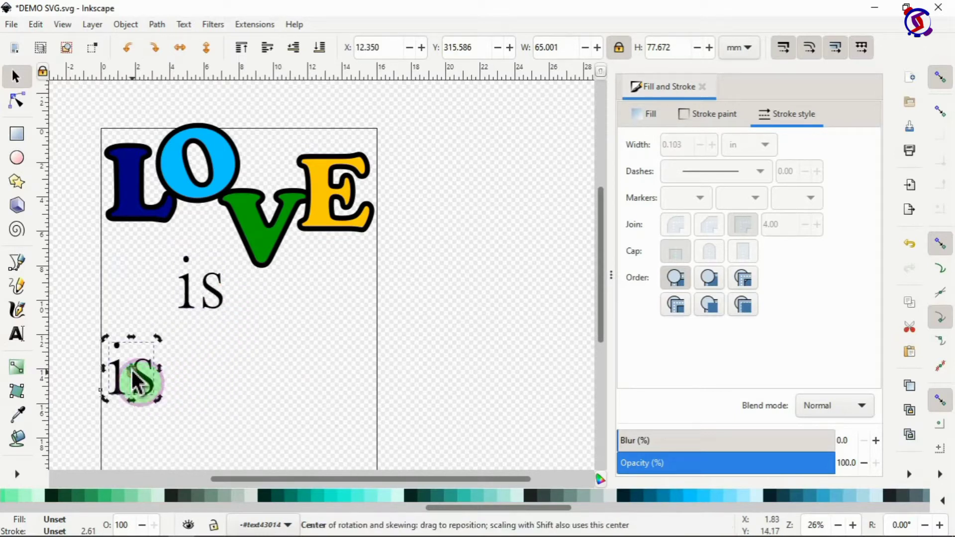
# Step: Retype the duplicated text as 'beautiful' and make it Bold
pyautogui.doubleClick(139, 372)
pyautogui.write('bea')
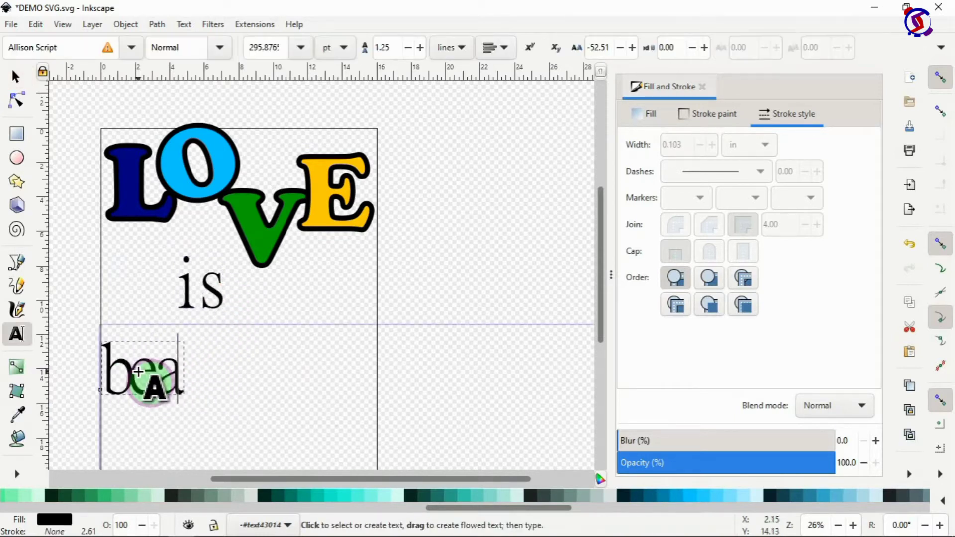
pyautogui.write('utiful')
pyautogui.hotkey('ctrl', 'a')
pyautogui.rightClick(291, 363)
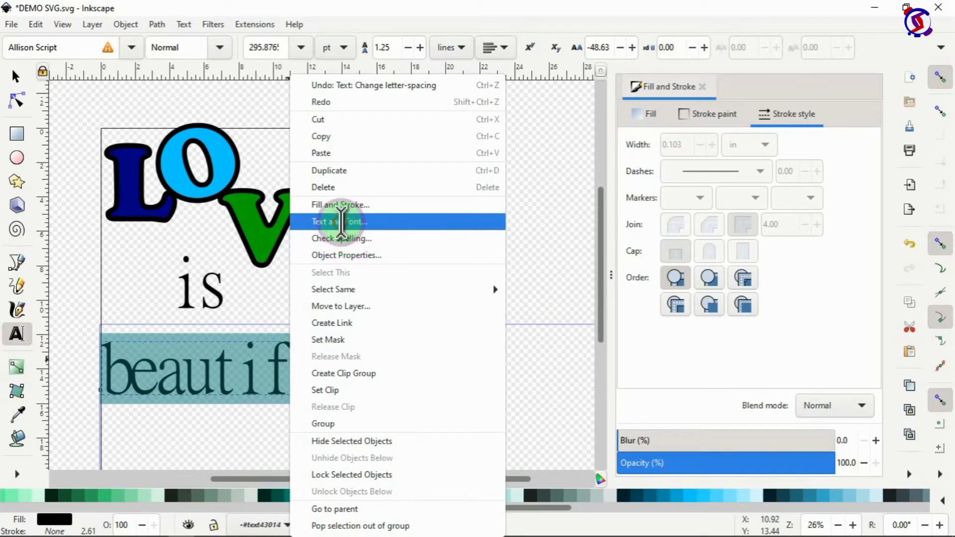
pyautogui.click(341, 222)
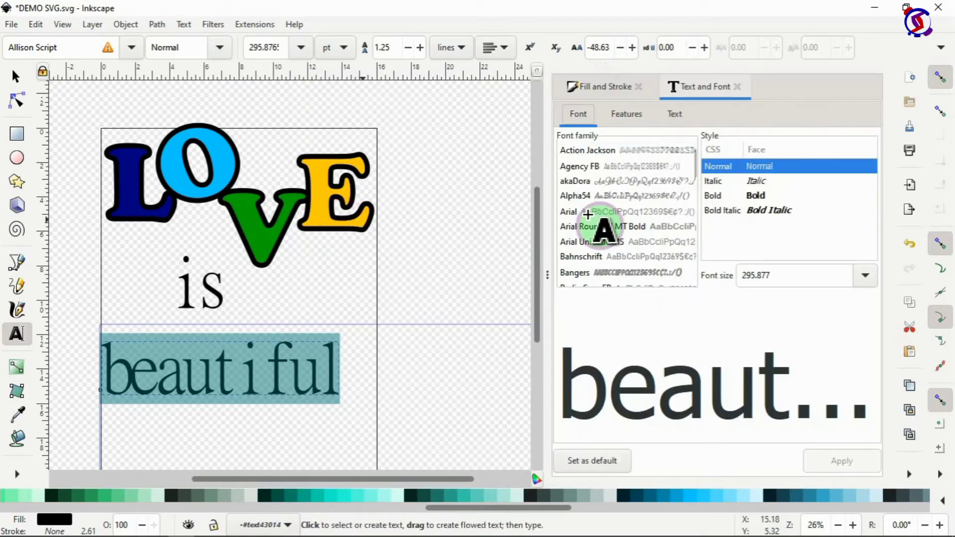
pyautogui.click(756, 196)
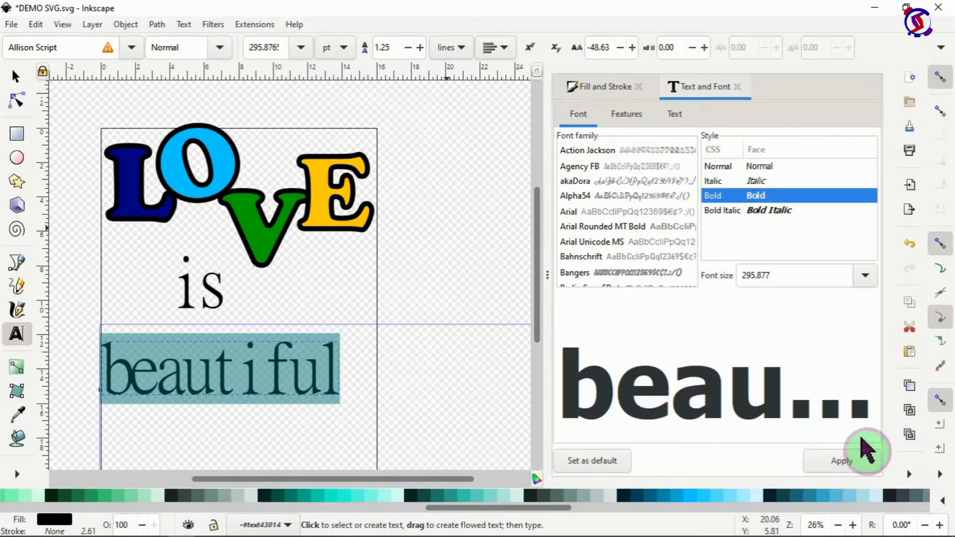
pyautogui.click(847, 468)
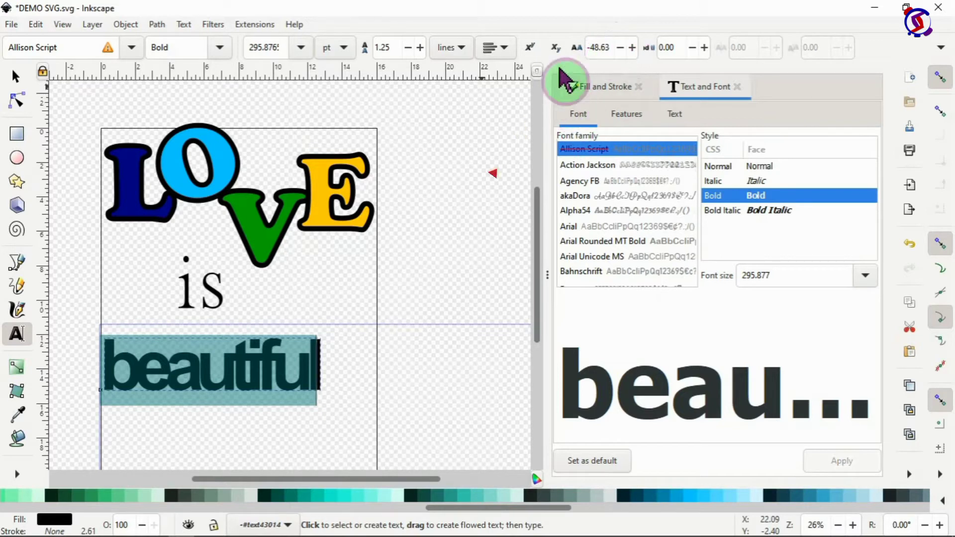
# Step: Widen beautiful's letter spacing to -25.26 and close the Text and Font panel
pyautogui.click(632, 49)
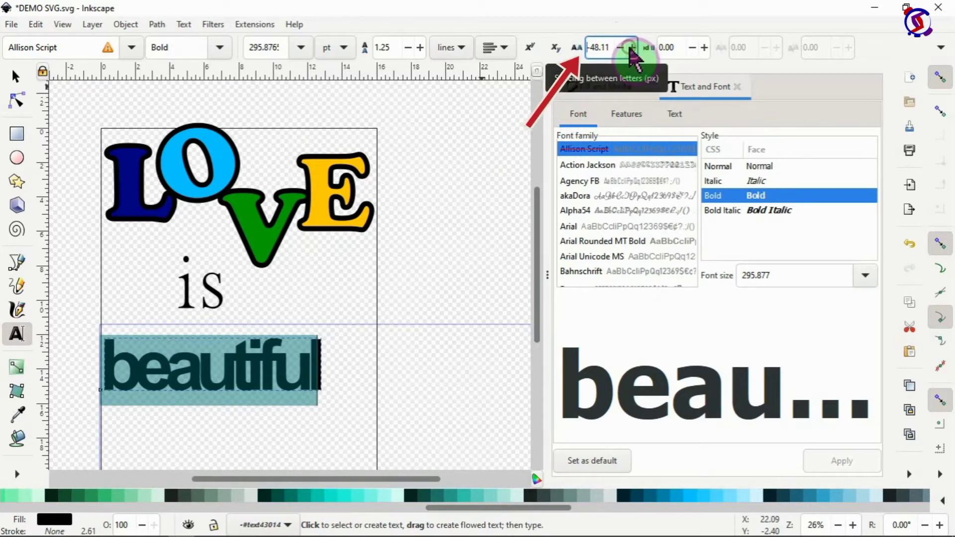
pyautogui.click(632, 48)
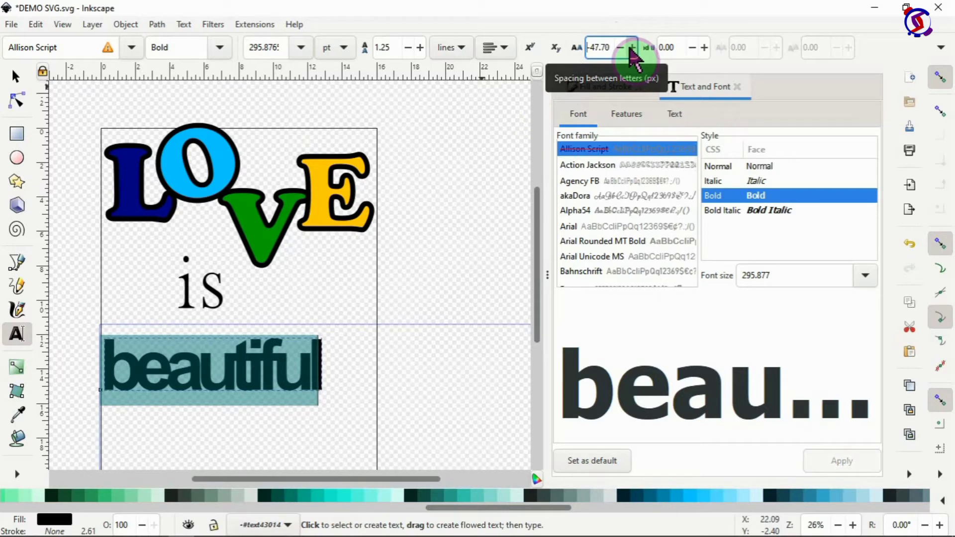
pyautogui.click(631, 49)
pyautogui.click(631, 48)
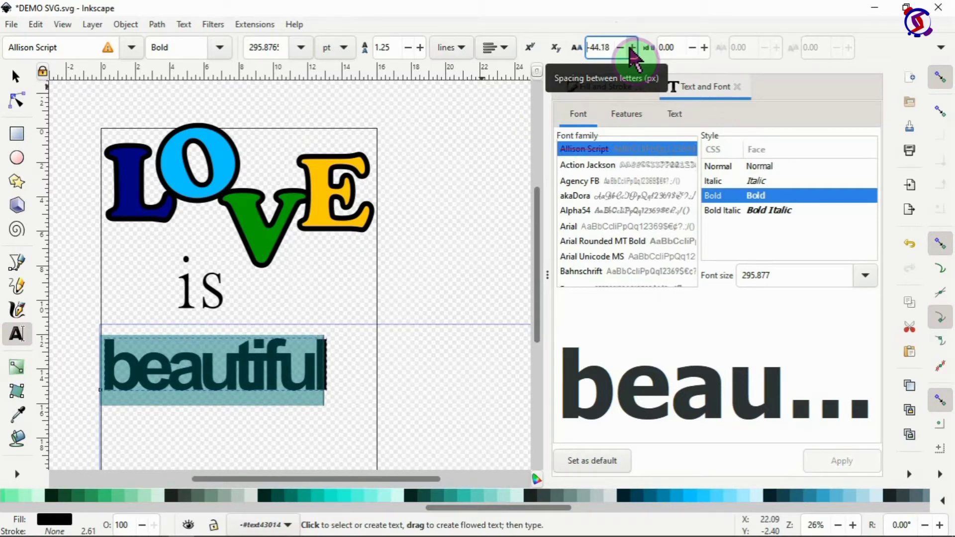
pyautogui.click(631, 48)
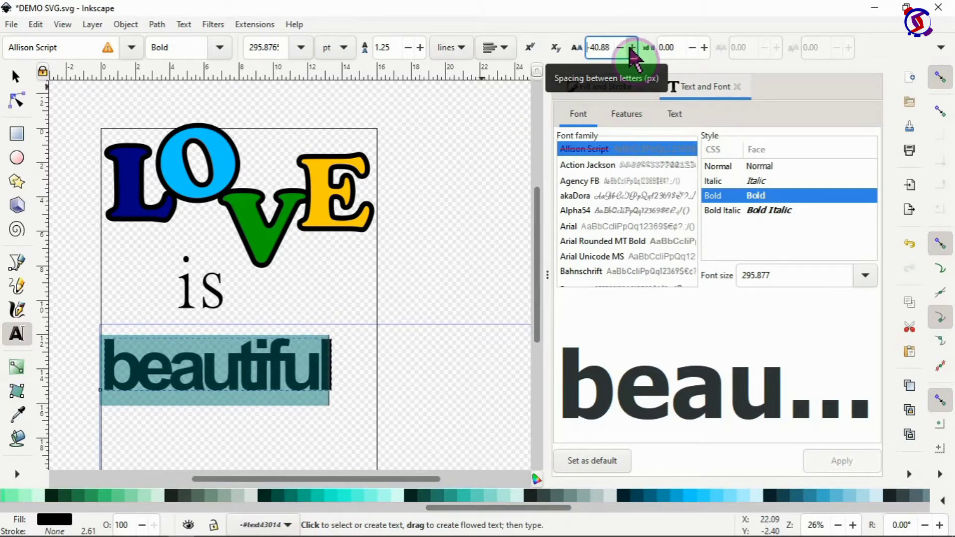
pyautogui.click(632, 48)
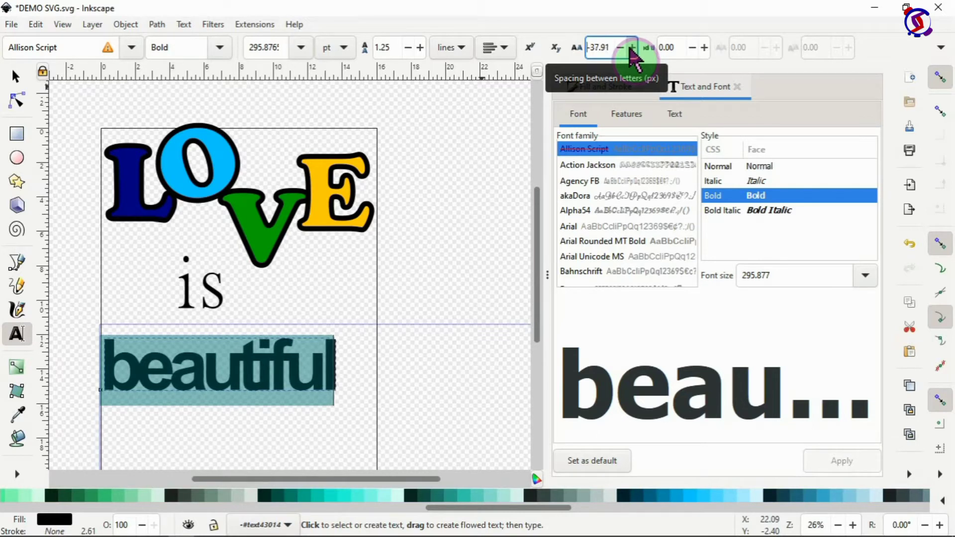
pyautogui.click(631, 48)
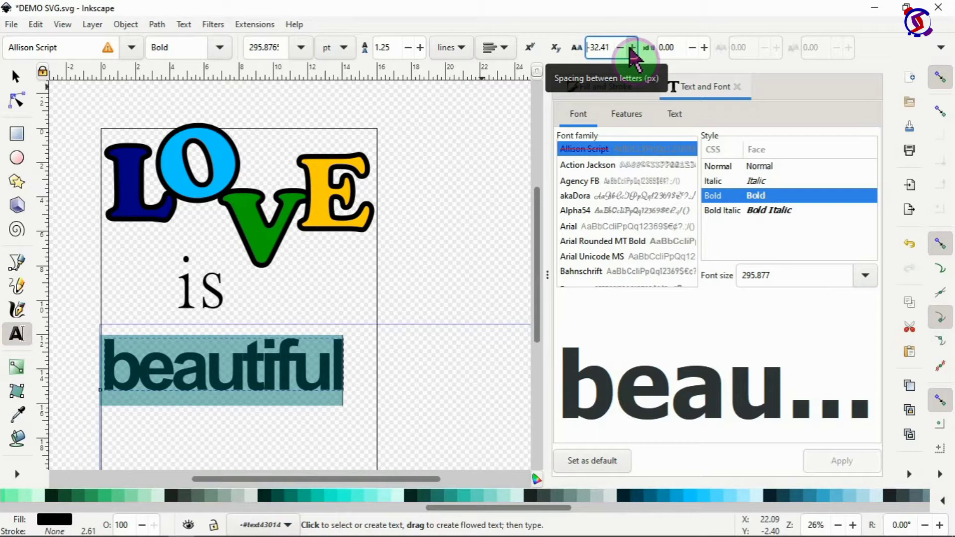
pyautogui.click(632, 48)
pyautogui.click(632, 48)
pyautogui.click(632, 48)
pyautogui.click(632, 48)
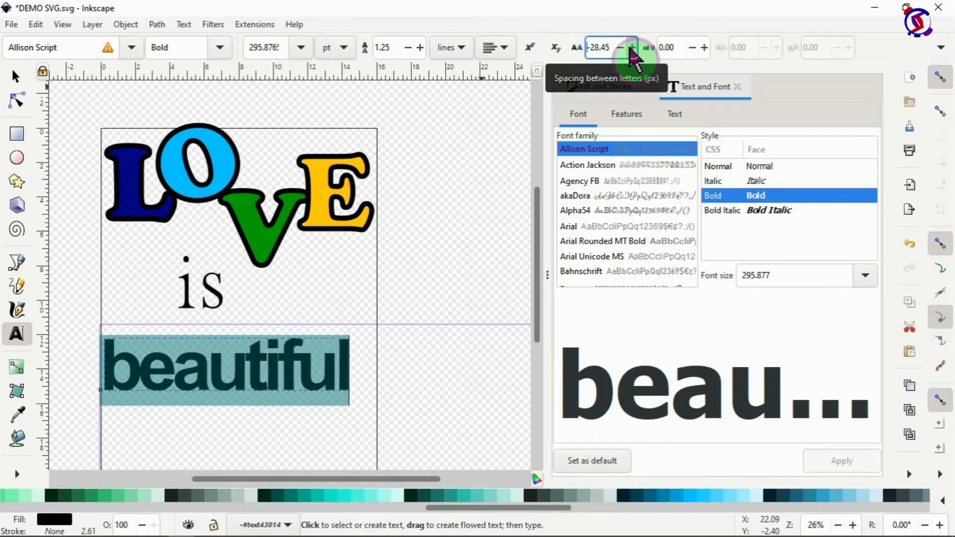
pyautogui.click(631, 49)
pyautogui.click(631, 48)
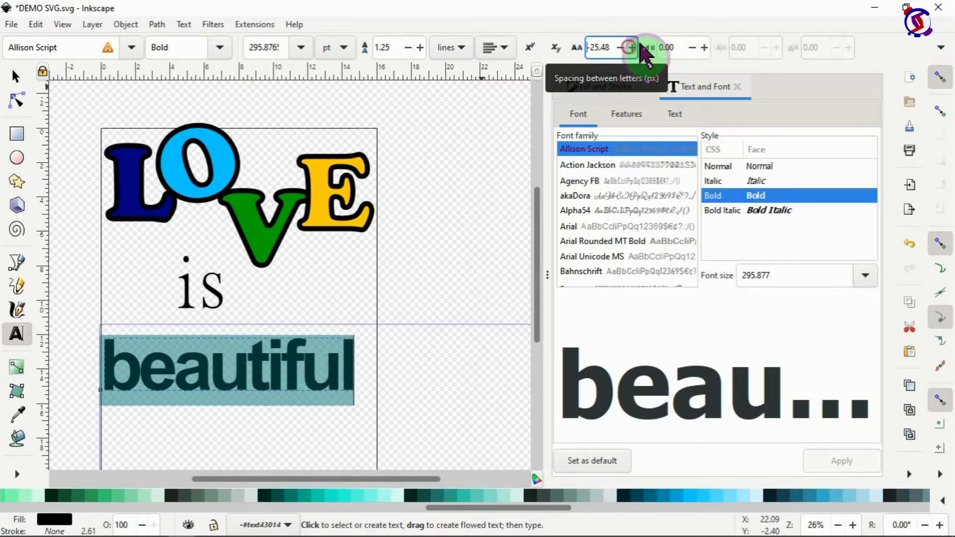
pyautogui.click(637, 87)
pyautogui.click(638, 87)
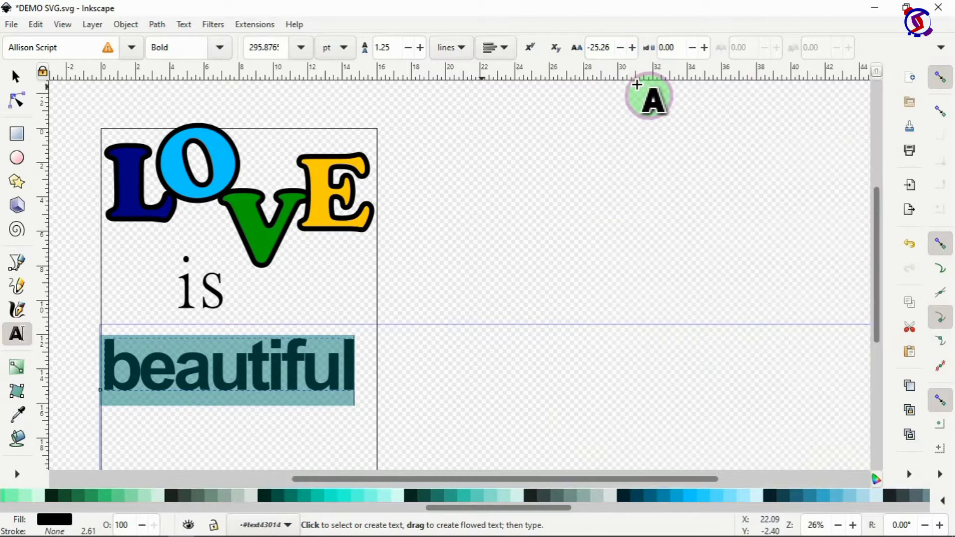
# Step: Duplicate the bold 'beautiful' text and move the copy up just below LOVE
pyautogui.click(14, 74)
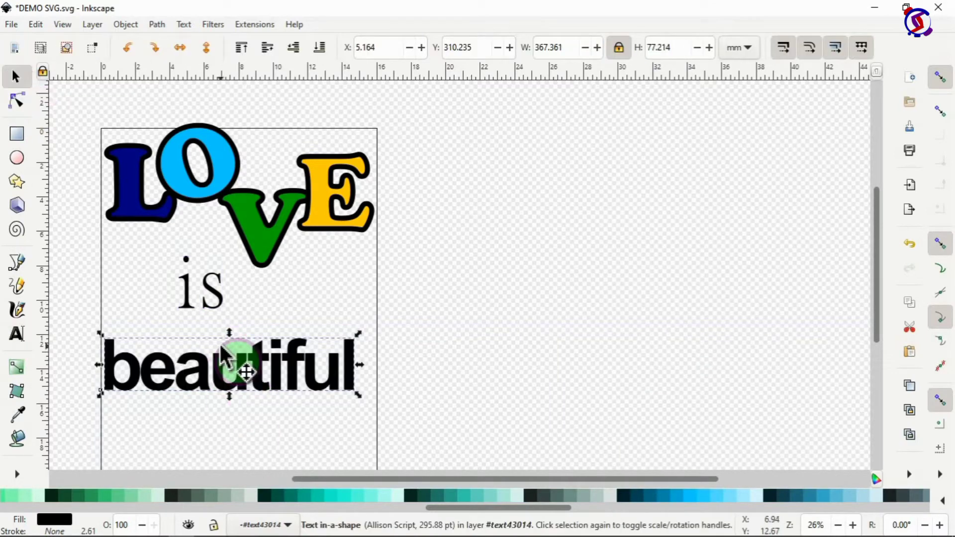
pyautogui.click(200, 296)
pyautogui.click(196, 391)
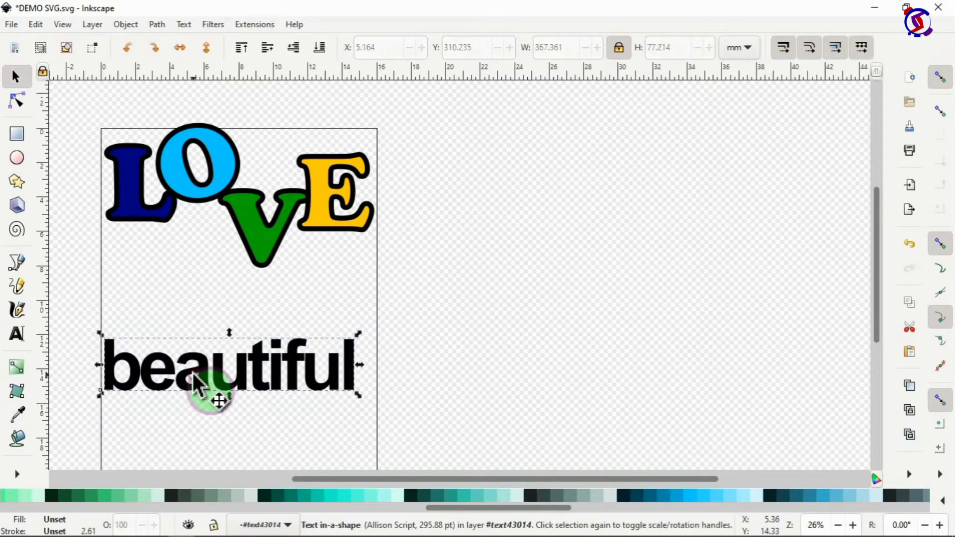
pyautogui.rightClick(196, 385)
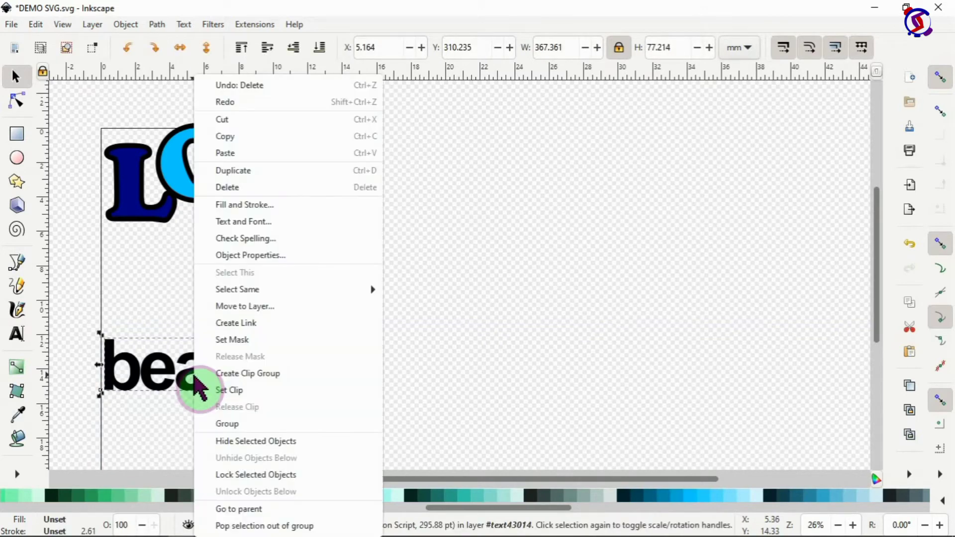
pyautogui.click(273, 182)
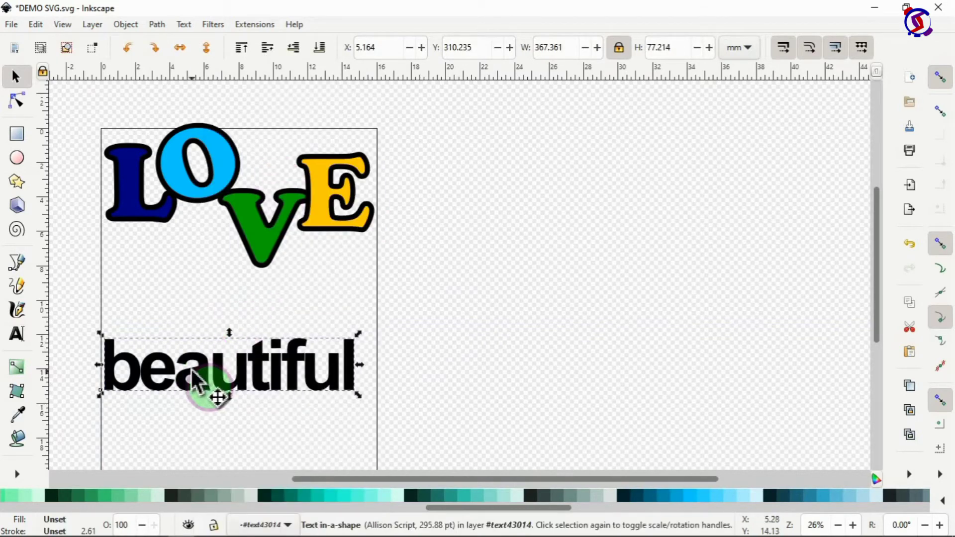
pyautogui.moveTo(196, 377); pyautogui.dragTo(196, 302)
# Step: Retype the upper copy as 'is'
pyautogui.doubleClick(209, 303)
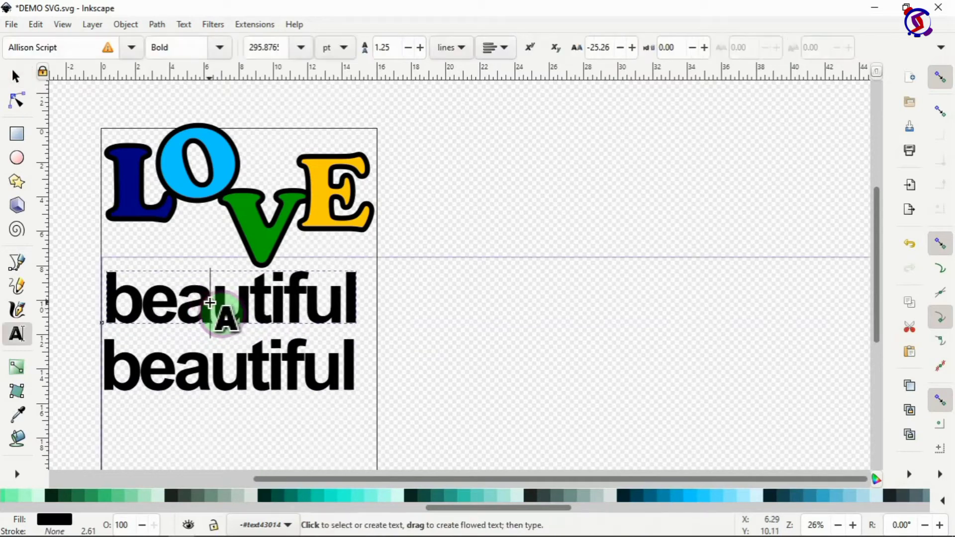
pyautogui.hotkey('ctrl', 'a')
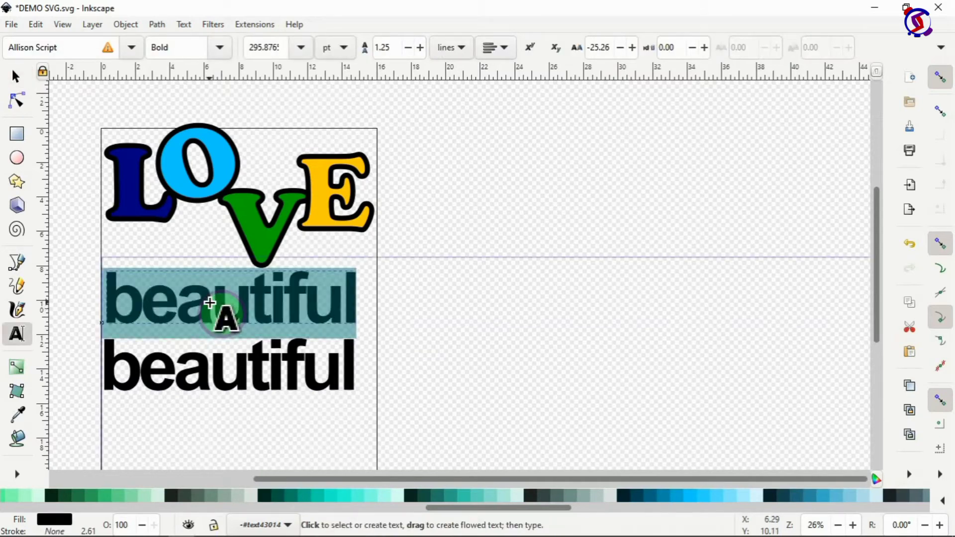
pyautogui.write('is')
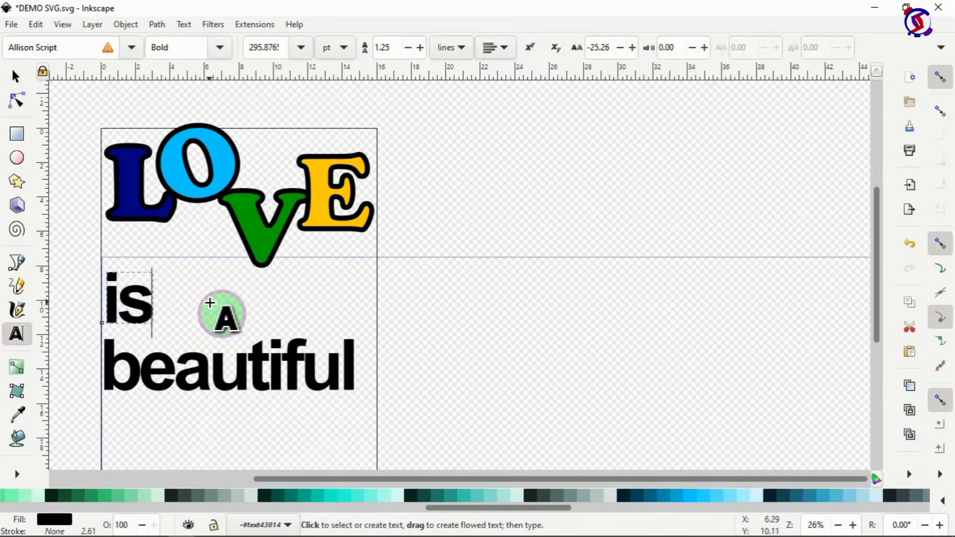
pyautogui.click(15, 76)
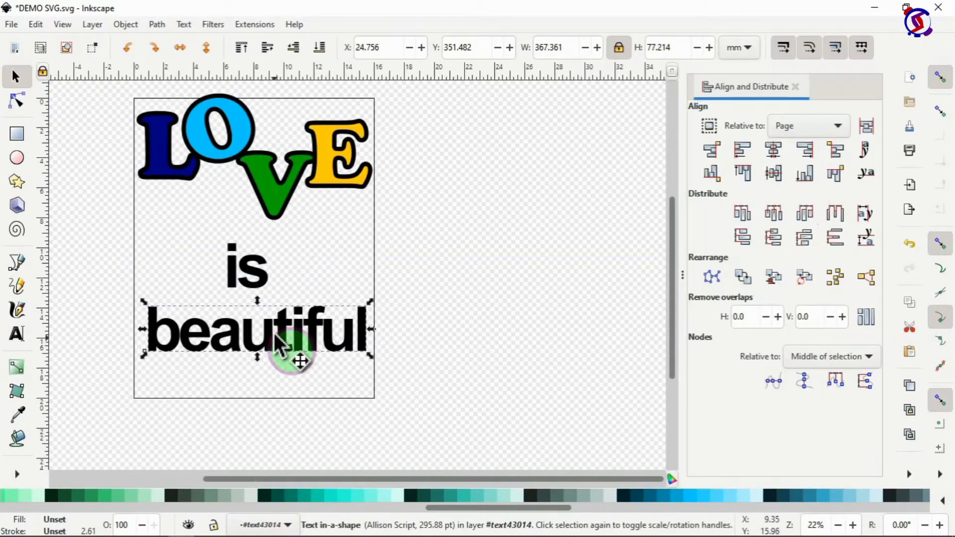
# Step: Position 'is' under LOVE and fill both 'is' and 'beautiful' with purple
pyautogui.moveTo(241, 286); pyautogui.dragTo(250, 289)
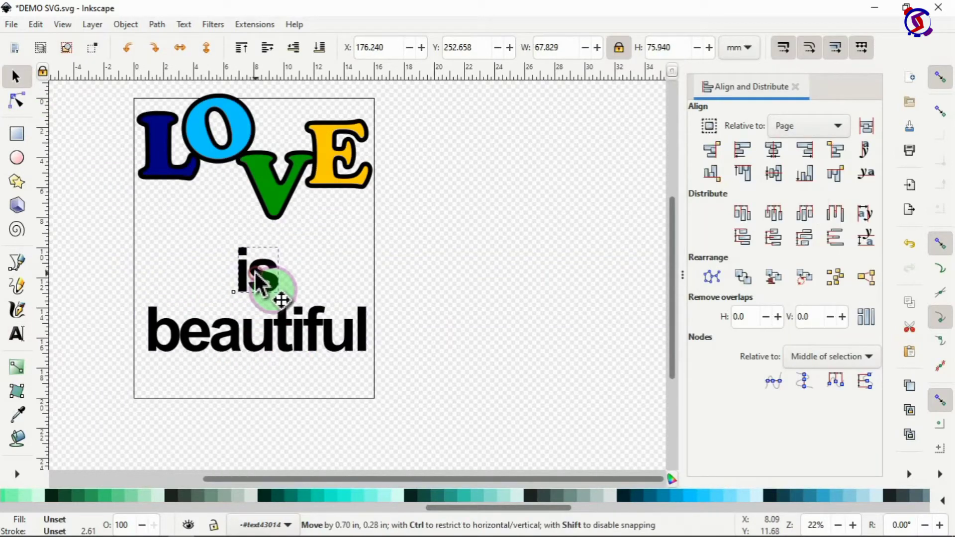
pyautogui.hscroll(3, 534, 498)
pyautogui.hscroll(-5, 576, 497)
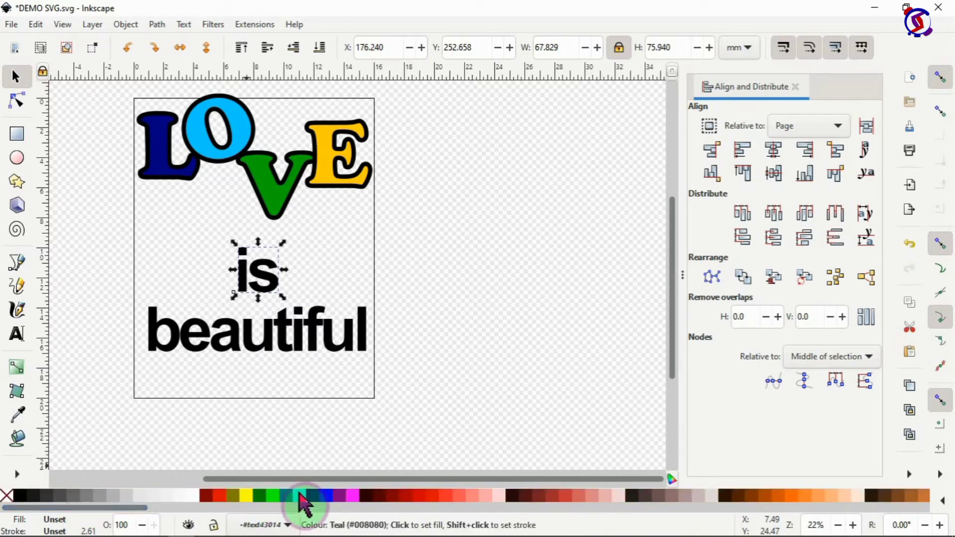
pyautogui.click(340, 494)
pyautogui.click(288, 328)
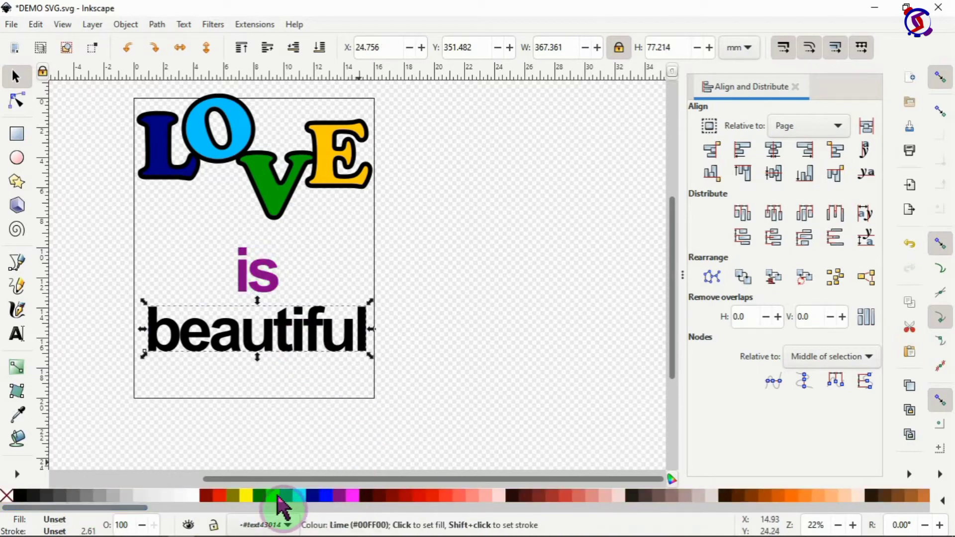
pyautogui.click(338, 495)
# Step: Select 'is', 'beautiful' and LOVE together and nudge the design left and down
pyautogui.scroll(3, 268, 335)
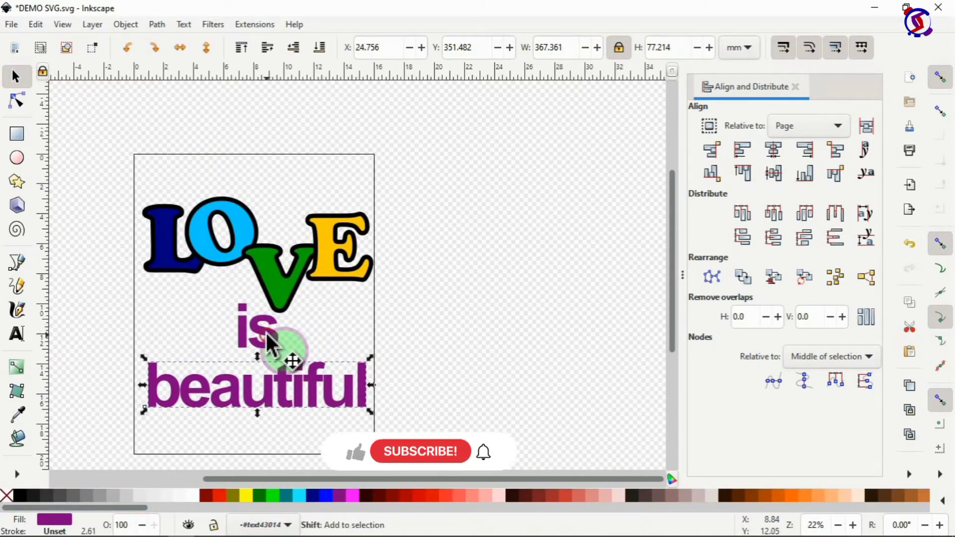
pyautogui.keyDown('shift'); pyautogui.click(269, 343); pyautogui.keyUp('shift')
pyautogui.keyDown('shift'); pyautogui.click(281, 287); pyautogui.keyUp('shift')
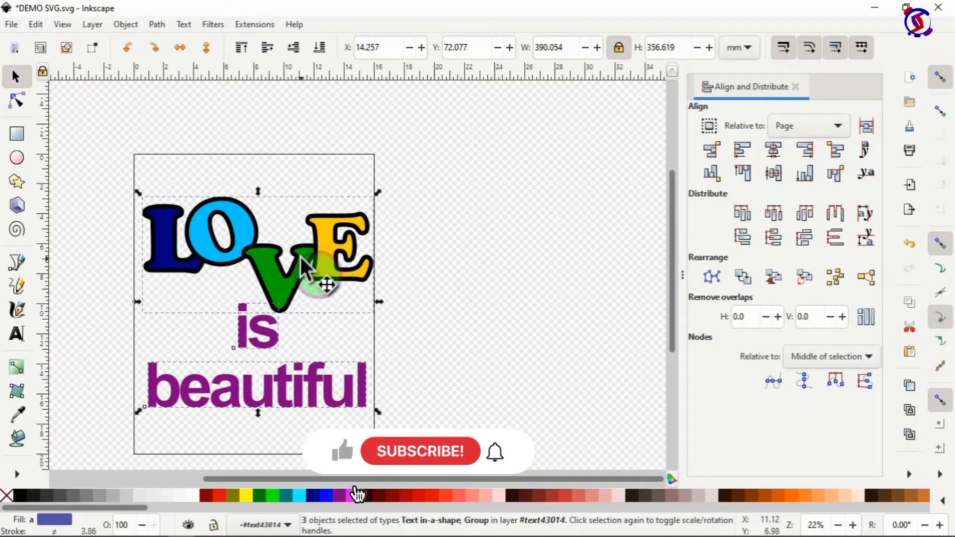
pyautogui.press('Left')
pyautogui.press('Left')
pyautogui.press('Left')
pyautogui.press('Down')
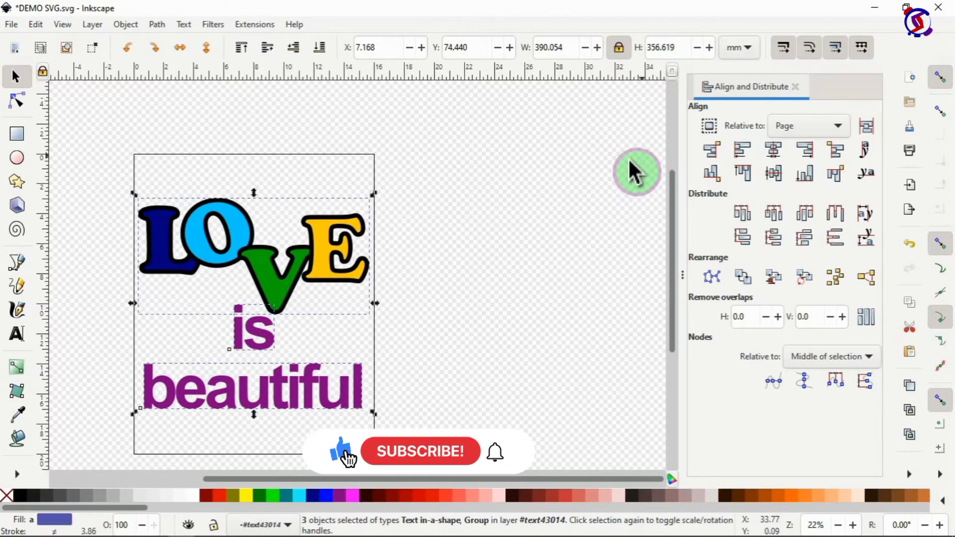
pyautogui.click(795, 89)
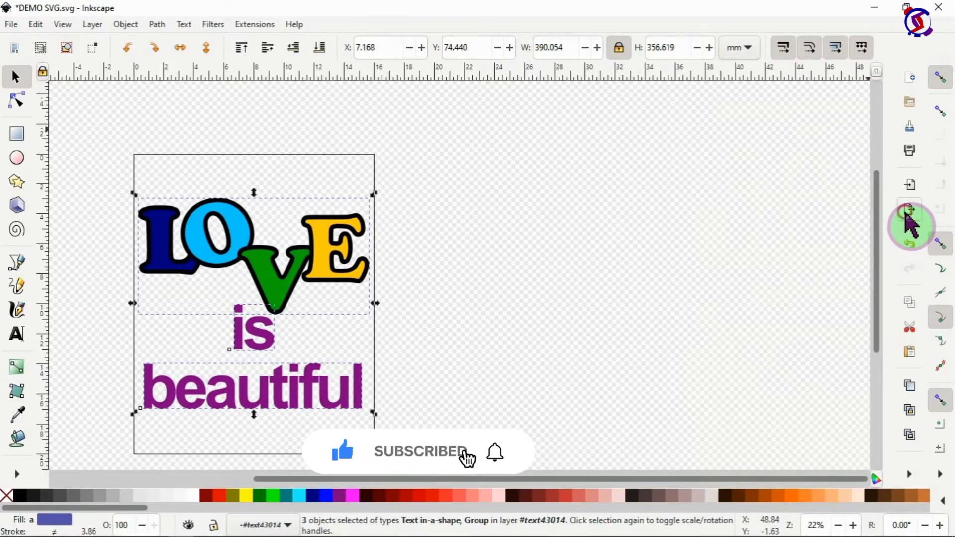
# Step: Export the page area at 300 dpi as Text Demo1.png on the Desktop
pyautogui.click(906, 214)
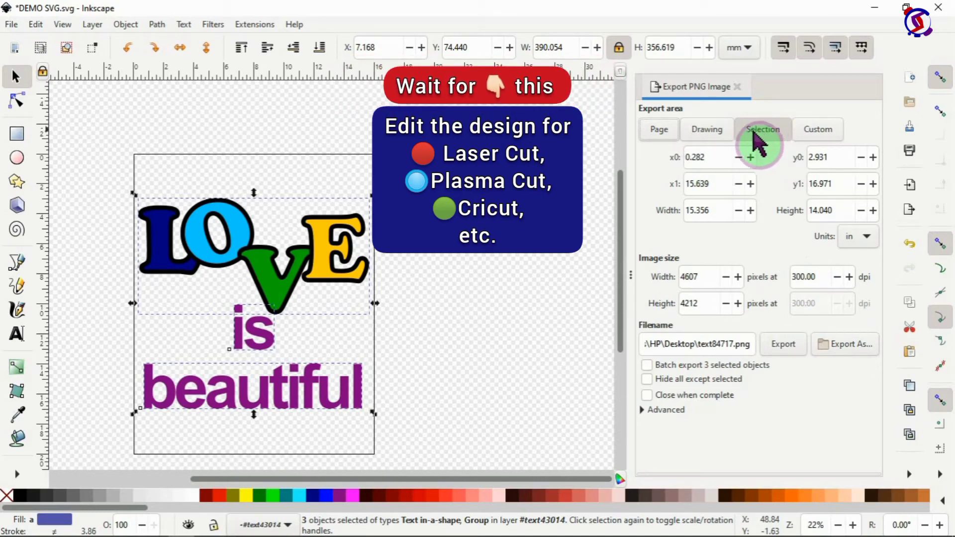
pyautogui.click(659, 132)
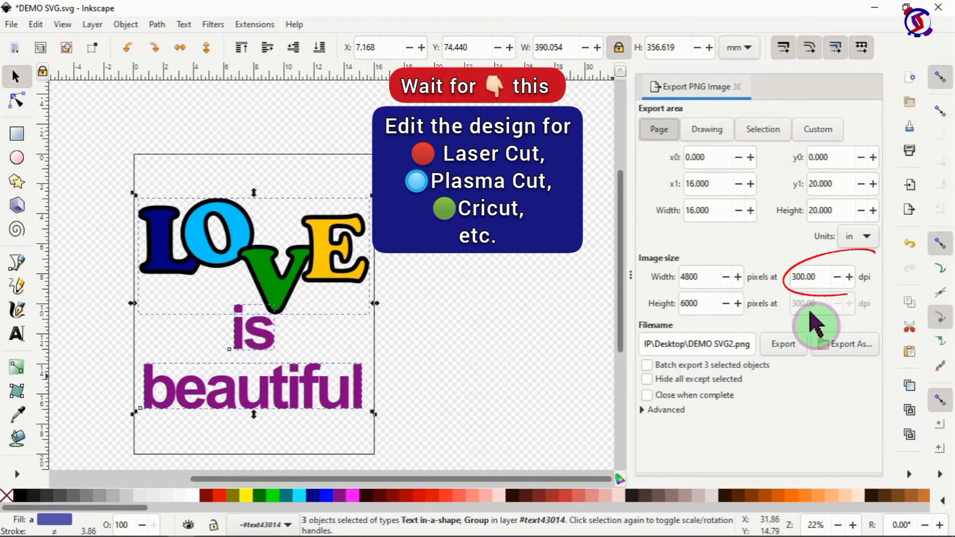
pyautogui.click(844, 356)
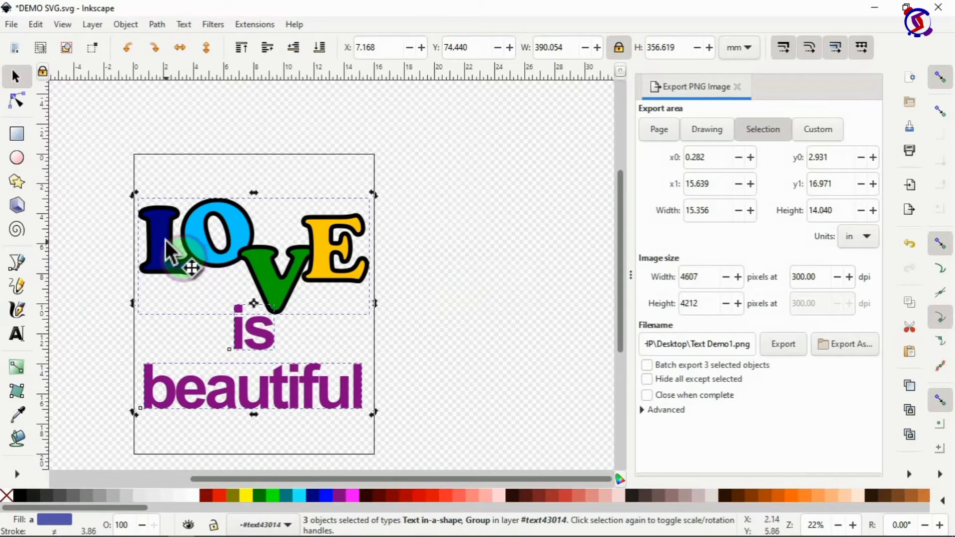
pyautogui.press('t')
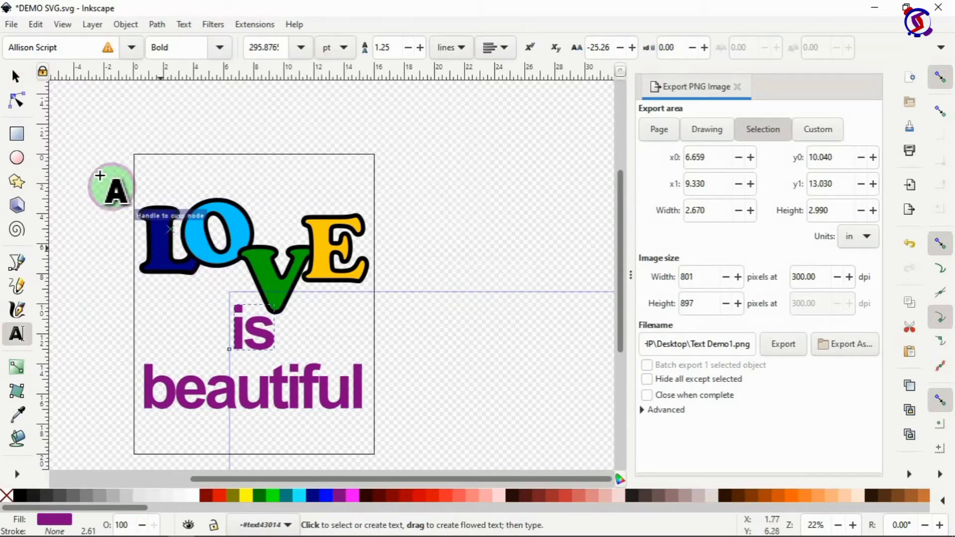
# Step: Enter the LOVE group and union the L and O into one shape
pyautogui.click(15, 76)
pyautogui.click(161, 240)
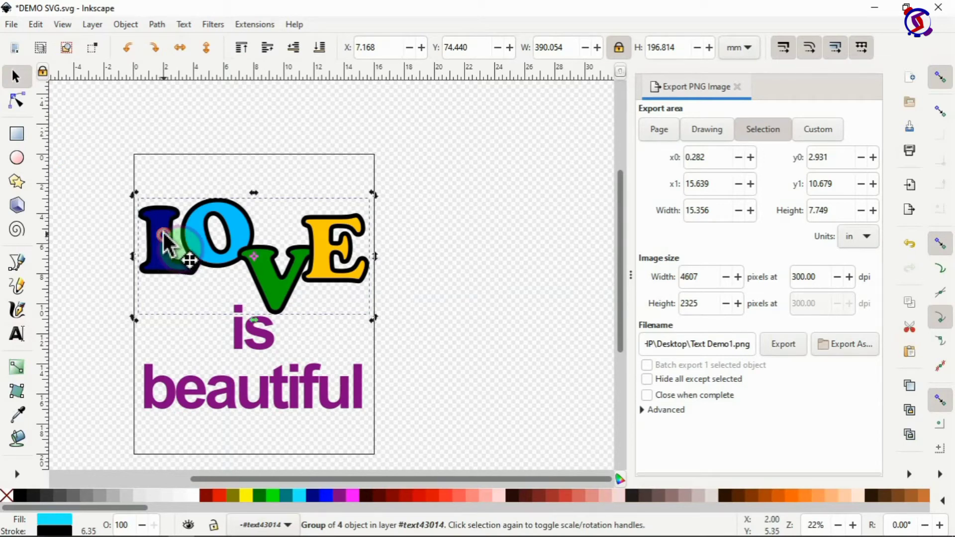
pyautogui.doubleClick(166, 239)
pyautogui.click(169, 219)
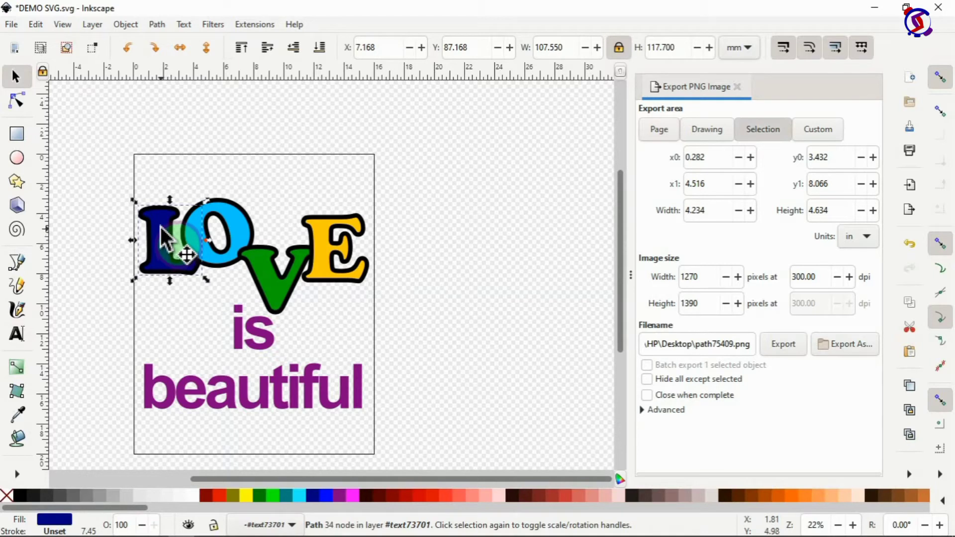
pyautogui.keyDown('shift'); pyautogui.click(237, 232); pyautogui.keyUp('shift')
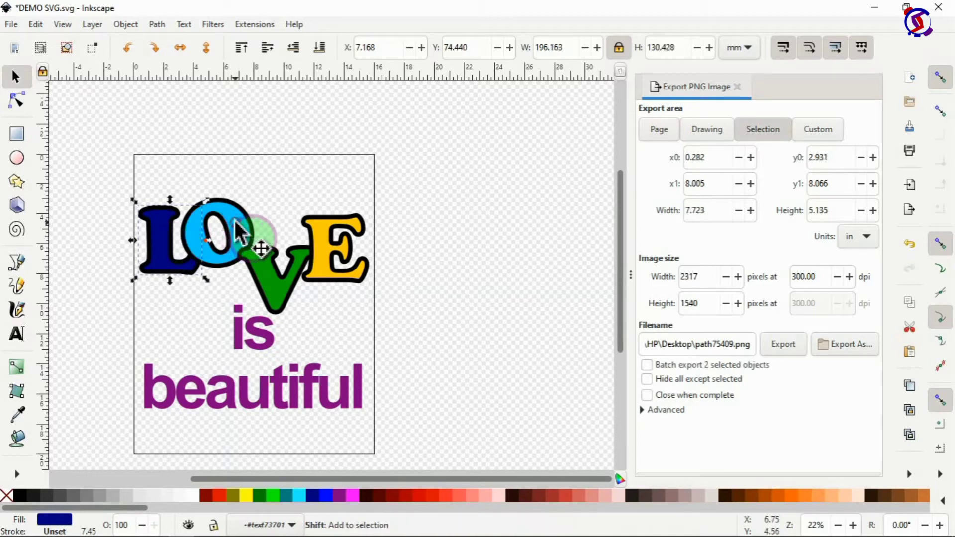
pyautogui.click(158, 26)
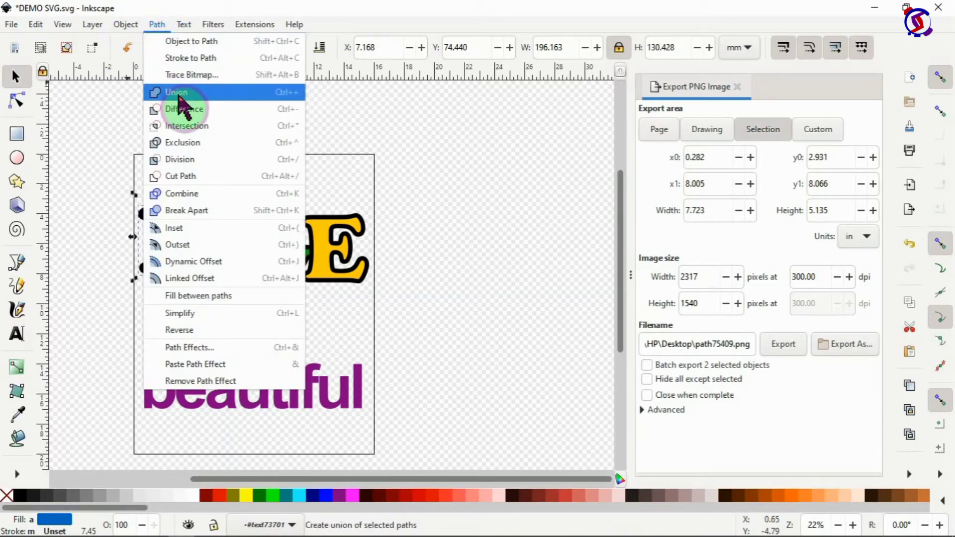
pyautogui.click(183, 93)
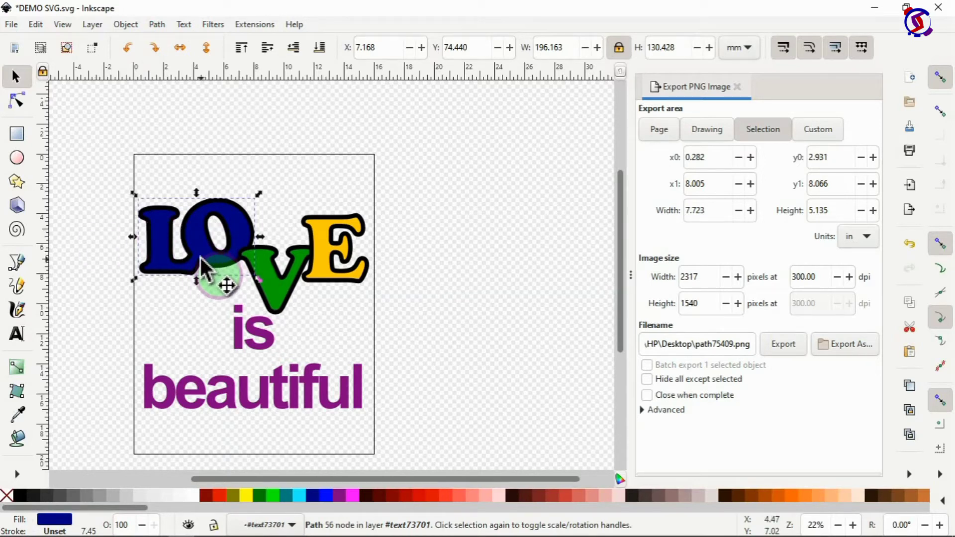
# Step: Union the V and then the E into the LO shape, forming one LOVE path
pyautogui.keyDown('shift'); pyautogui.click(279, 283); pyautogui.keyUp('shift')
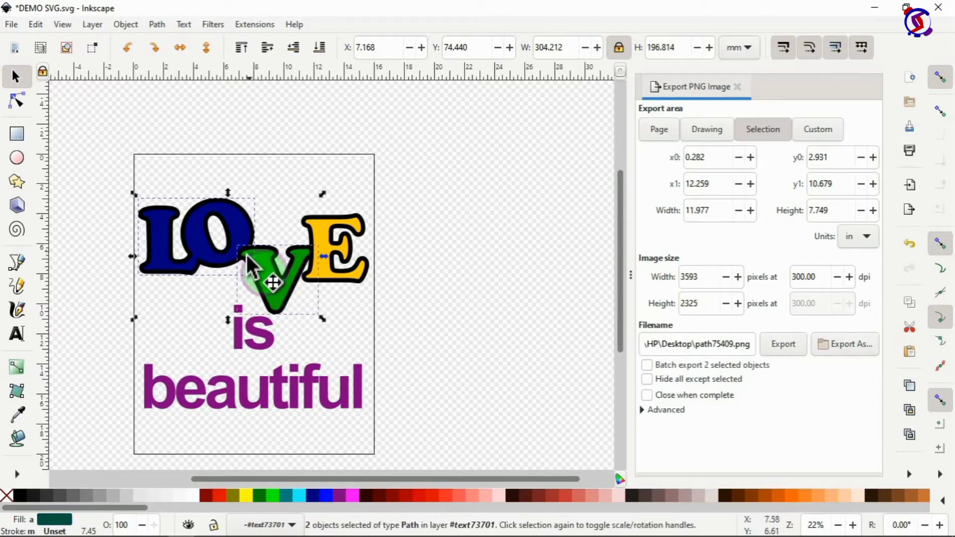
pyautogui.click(158, 25)
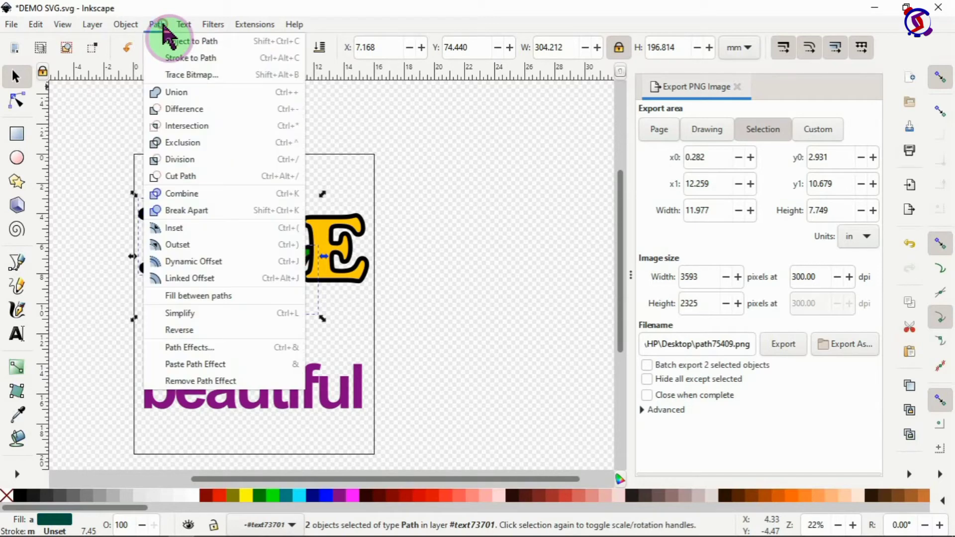
pyautogui.click(179, 92)
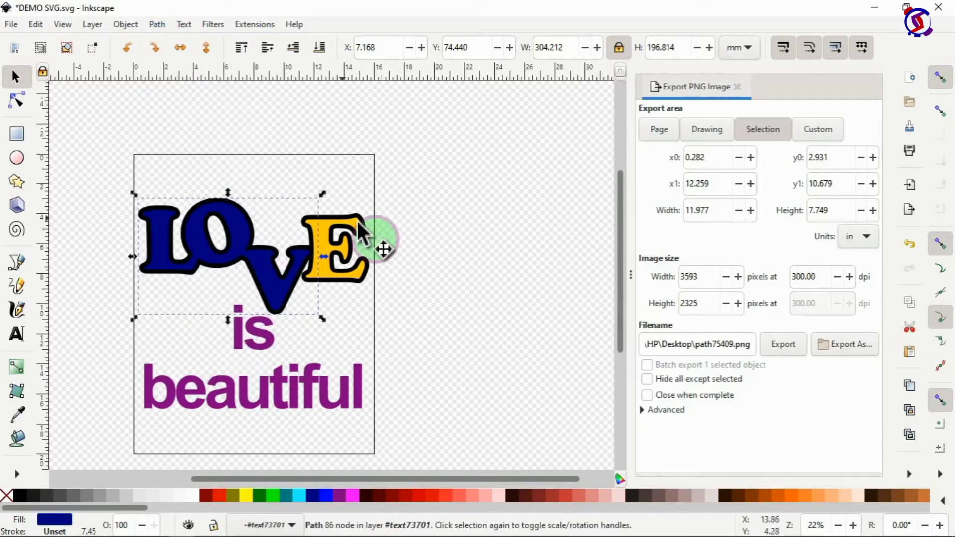
pyautogui.keyDown('shift'); pyautogui.click(354, 248); pyautogui.keyUp('shift')
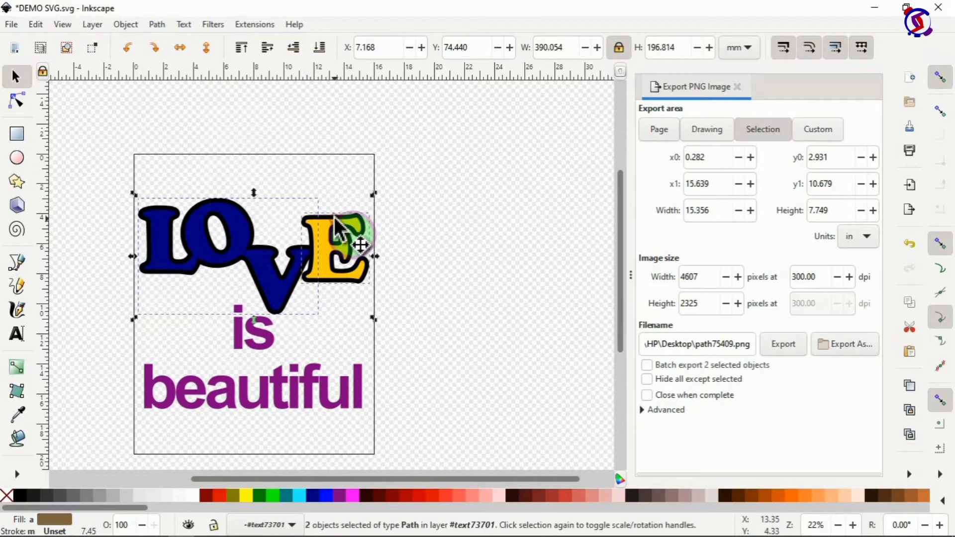
pyautogui.click(164, 26)
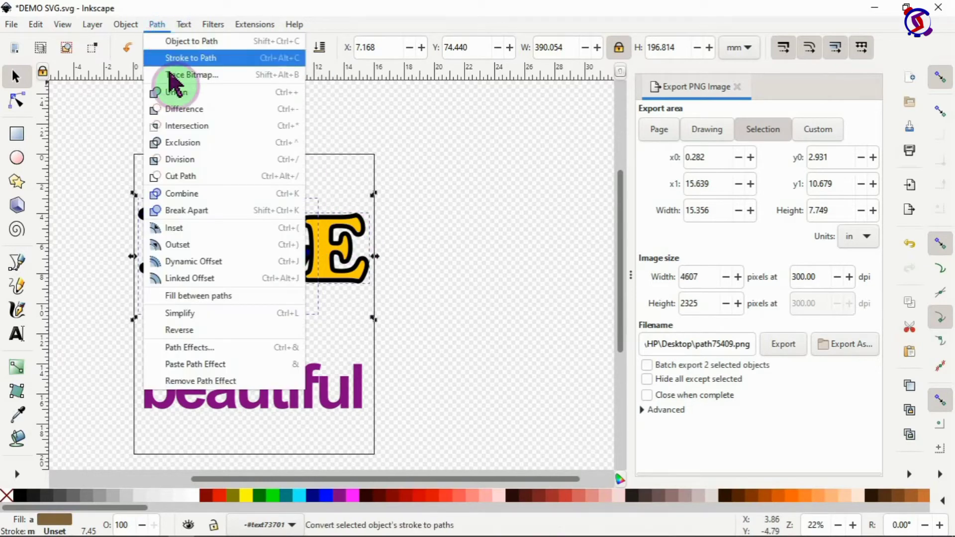
pyautogui.click(180, 92)
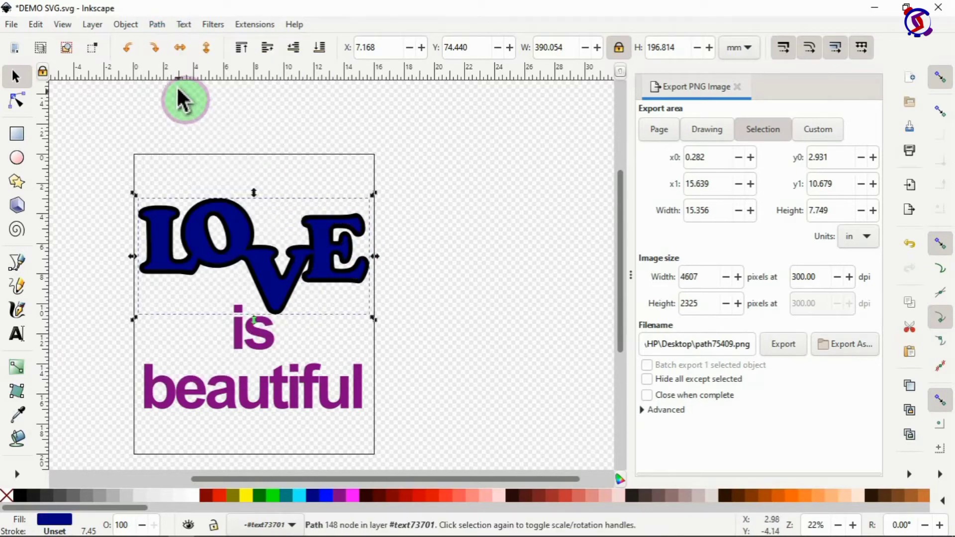
# Step: Fill the welded LOVE shape with aqua and switch the canvas to Outline display
pyautogui.scroll(-3, 397, 283)
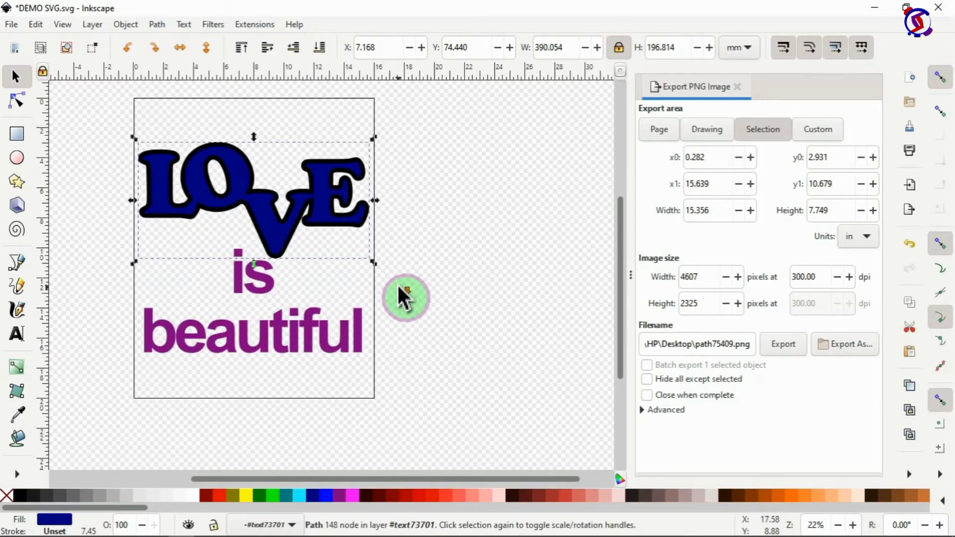
pyautogui.click(300, 497)
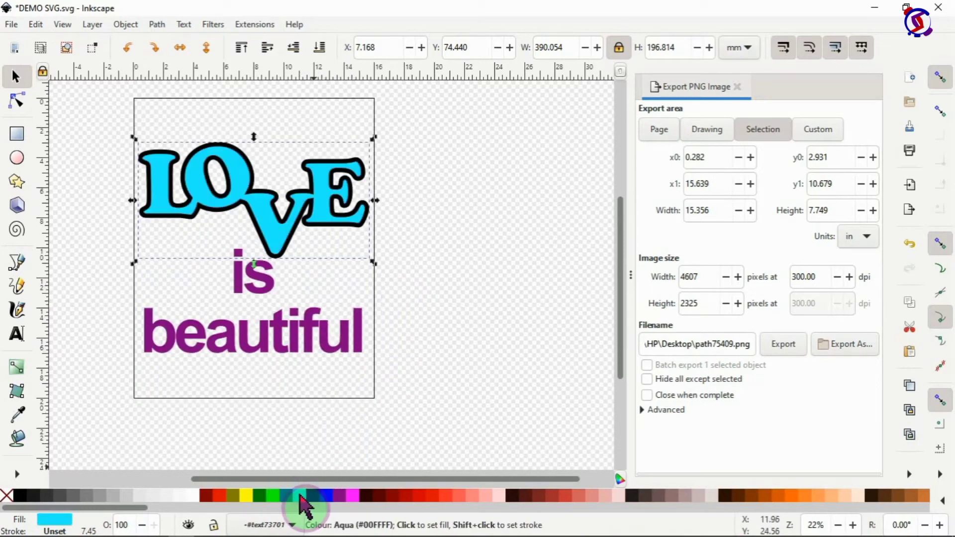
pyautogui.click(429, 315)
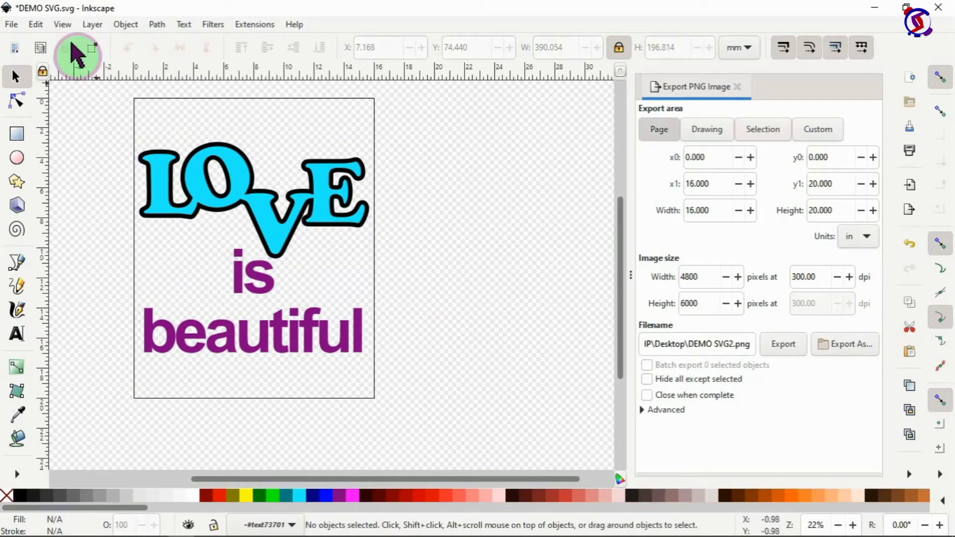
pyautogui.click(63, 25)
pyautogui.moveTo(91, 67)
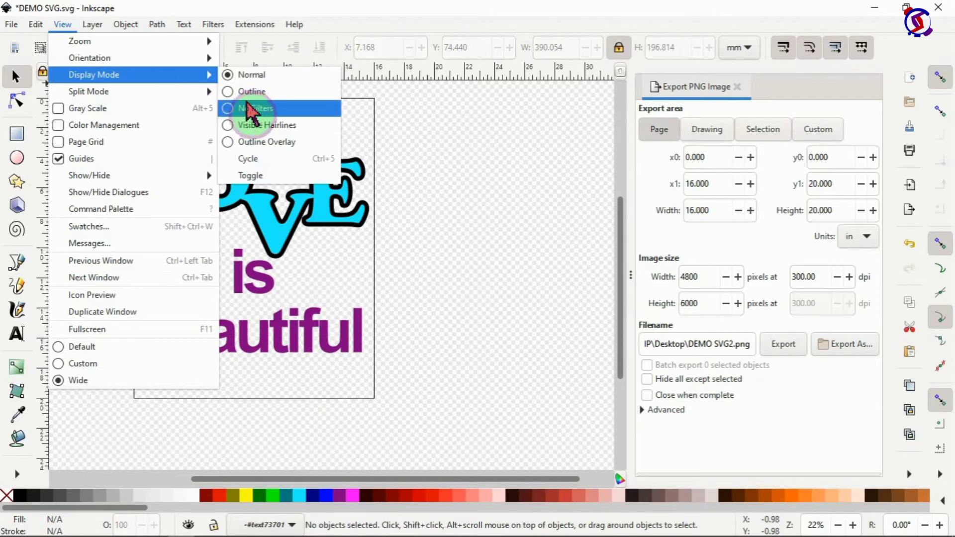
pyautogui.click(252, 93)
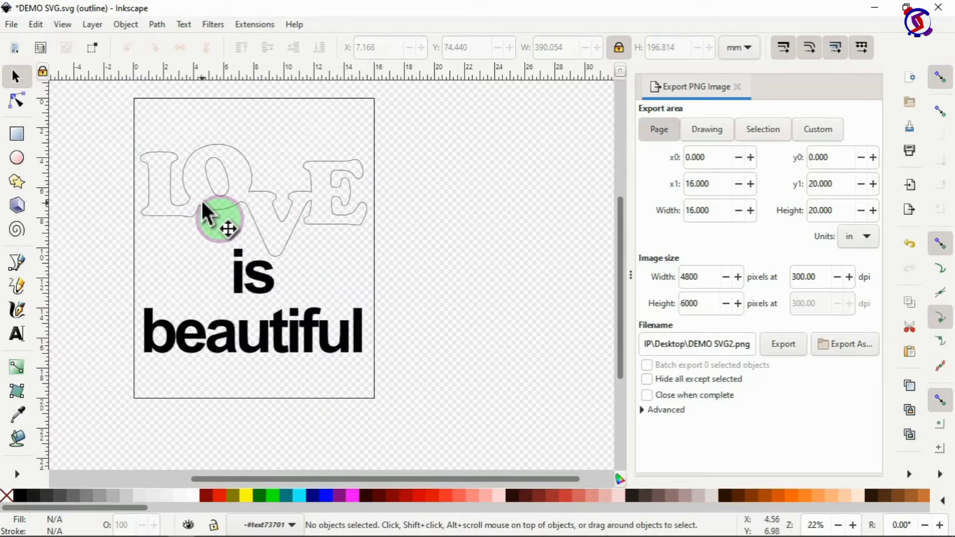
# Step: Return the canvas to Normal display mode and select the 'is' text
pyautogui.click(62, 24)
pyautogui.click(92, 24)
pyautogui.click(62, 23)
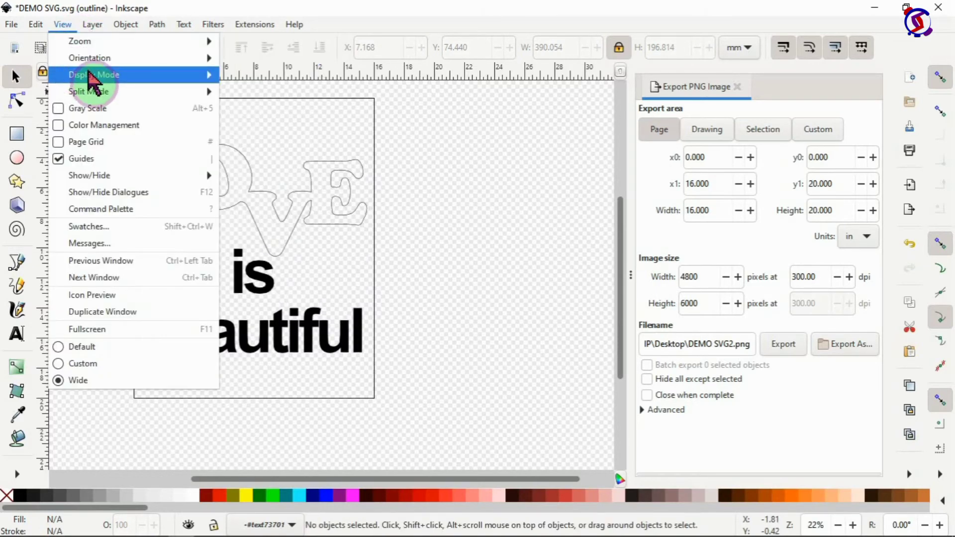
pyautogui.moveTo(99, 75)
pyautogui.click(246, 77)
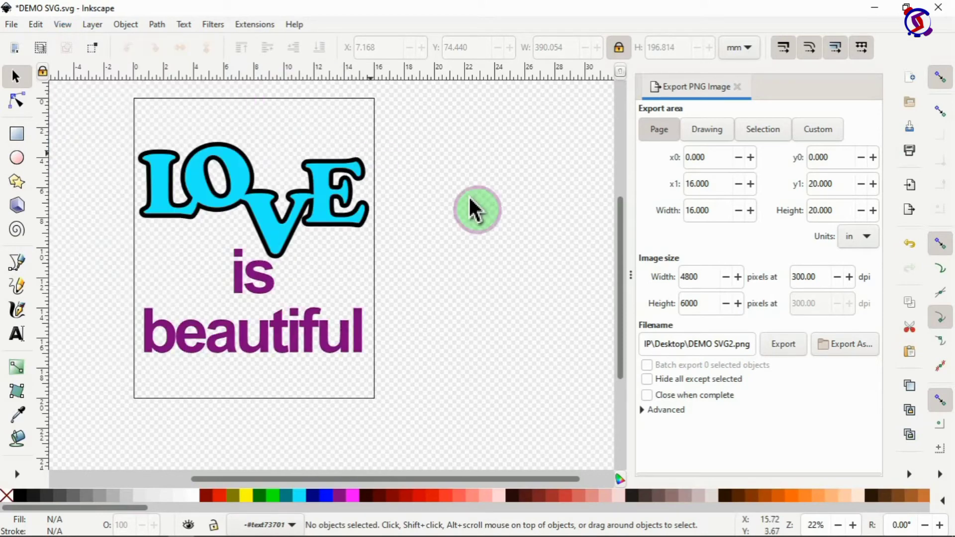
pyautogui.click(283, 294)
pyautogui.moveTo(284, 294); pyautogui.dragTo(275, 271)
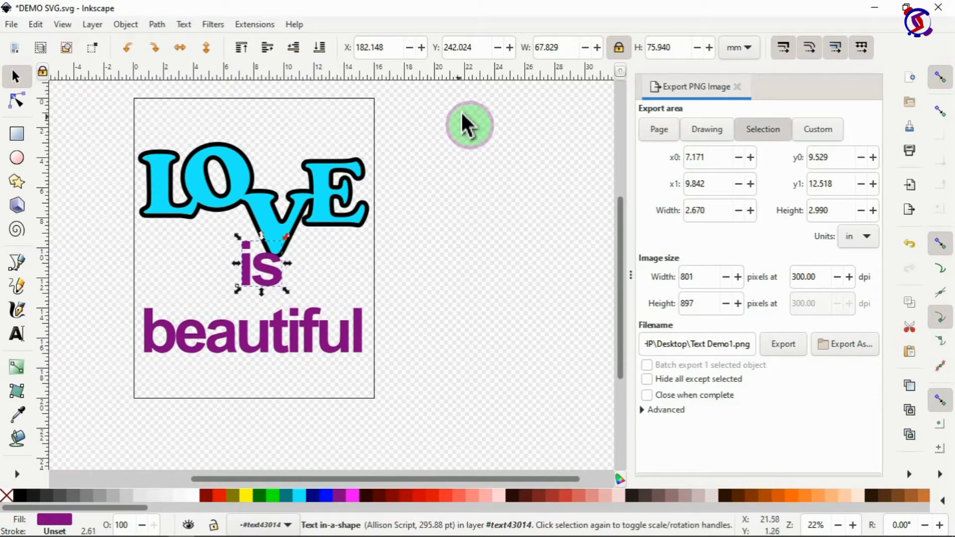
# Step: Tighten the letter spacing of 'is' to -48.11 and tuck it under the V
pyautogui.doubleClick(263, 270)
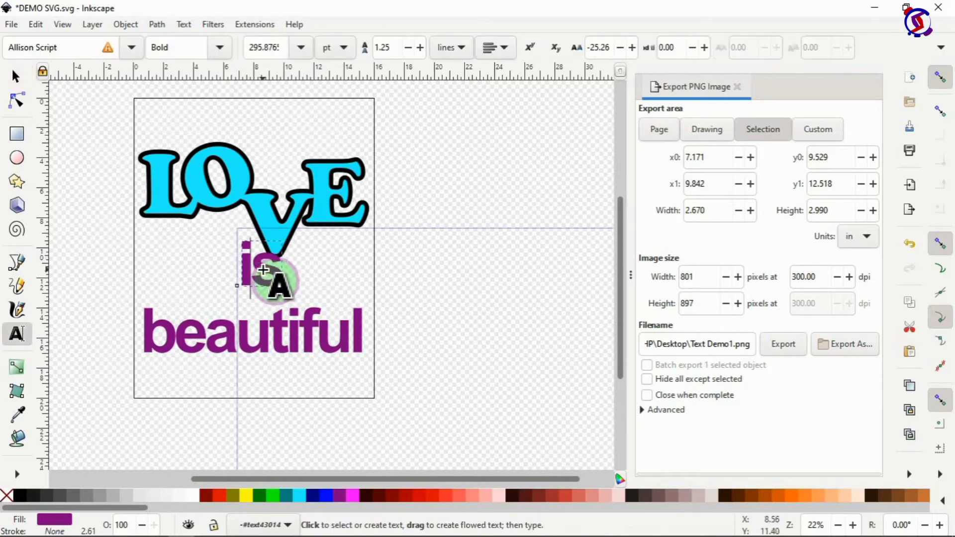
pyautogui.doubleClick(262, 269)
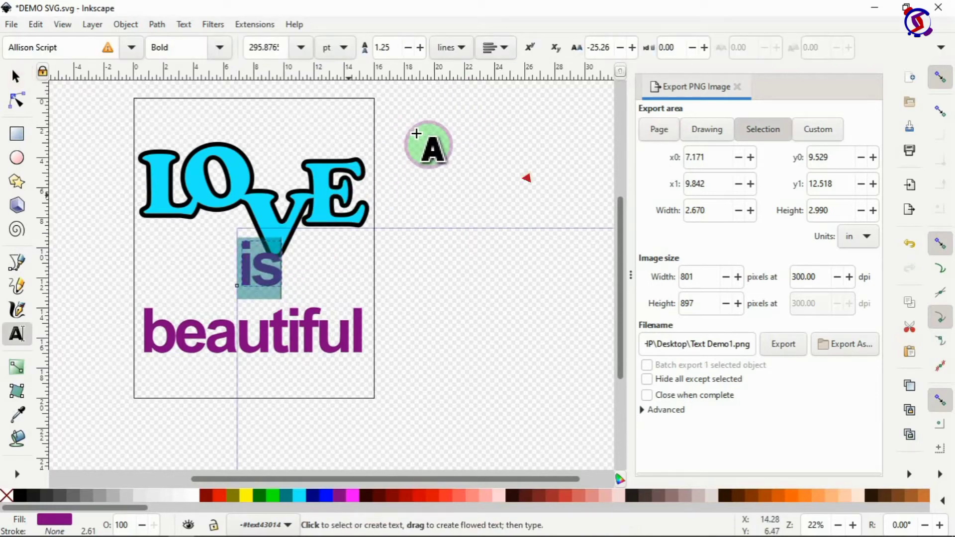
pyautogui.click(619, 47)
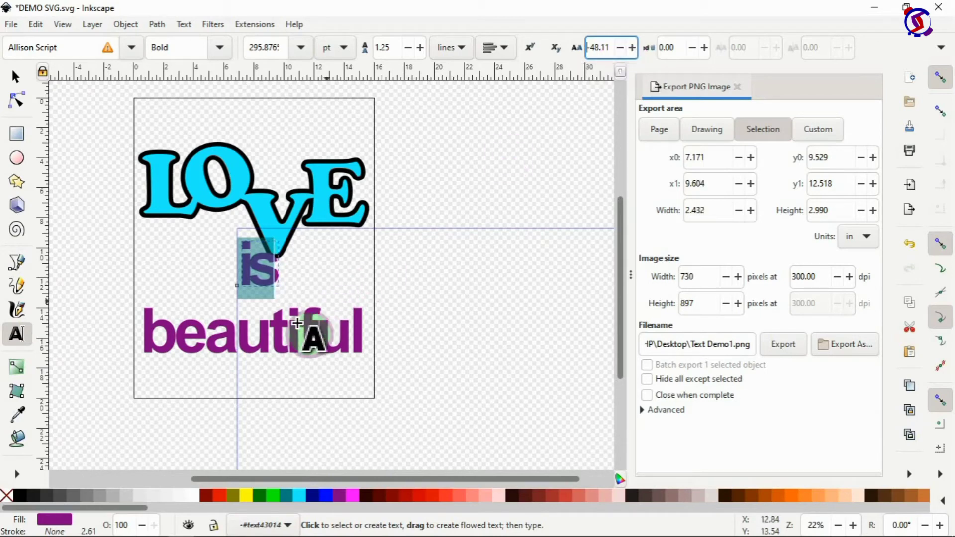
pyautogui.press('F1')
pyautogui.moveTo(264, 262); pyautogui.dragTo(248, 242)
# Step: Set beautiful's letter spacing to -48.11, then tighten it further to -49.29
pyautogui.click(252, 315)
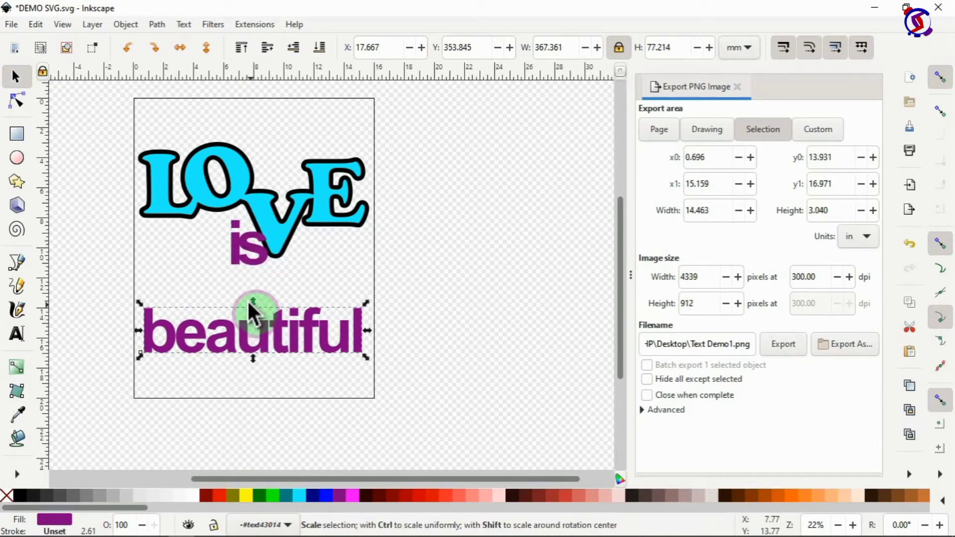
pyautogui.doubleClick(290, 321)
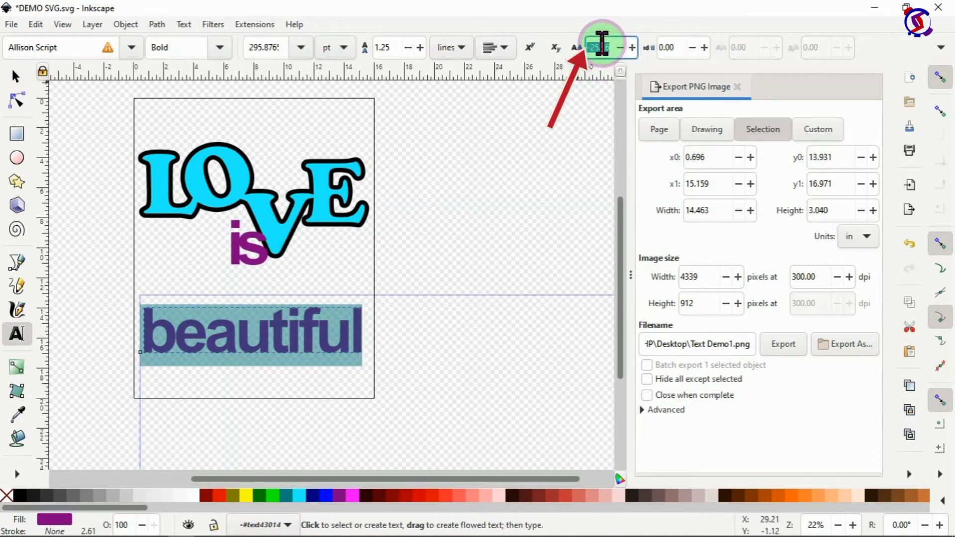
pyautogui.write('-')
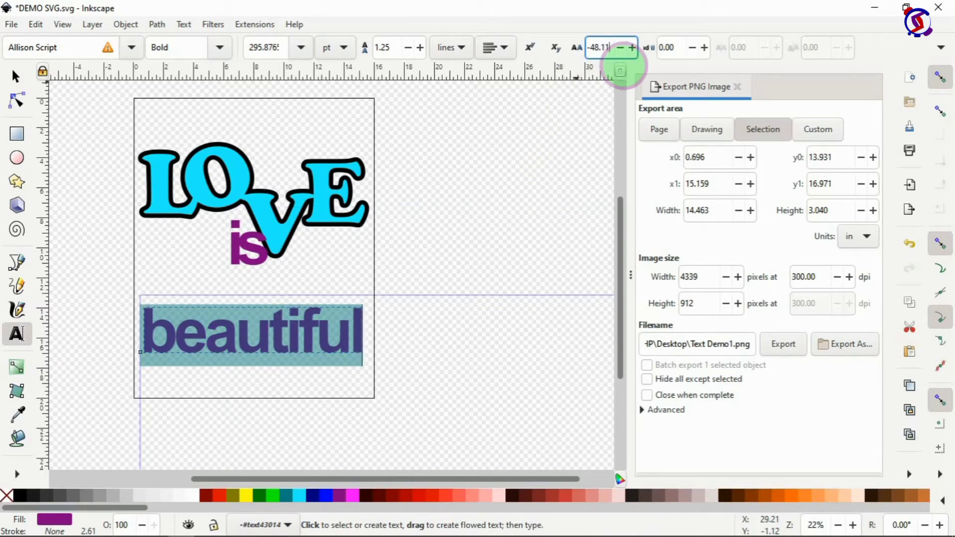
pyautogui.write('48.11')
pyautogui.press('Return')
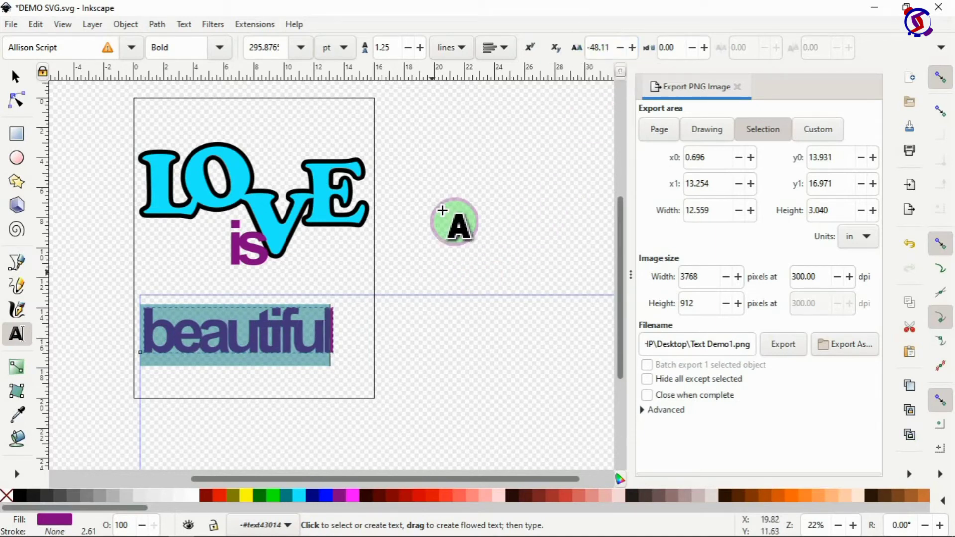
pyautogui.click(623, 49)
pyautogui.click(504, 234)
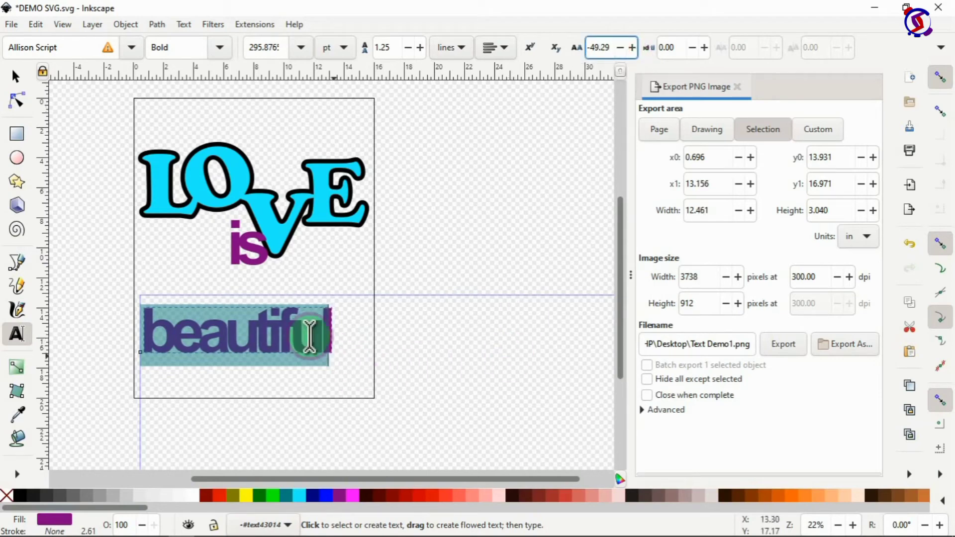
pyautogui.click(16, 80)
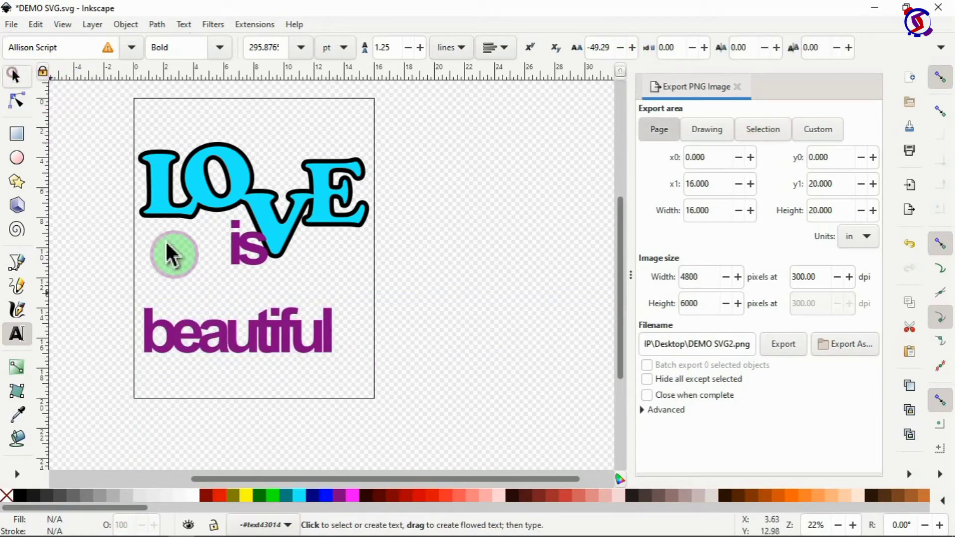
pyautogui.click(226, 337)
# Step: Convert 'beautiful' into letter paths and close the Export and Objects panels
pyautogui.hotkey('ctrl', 'shift', 'o')
pyautogui.click(156, 25)
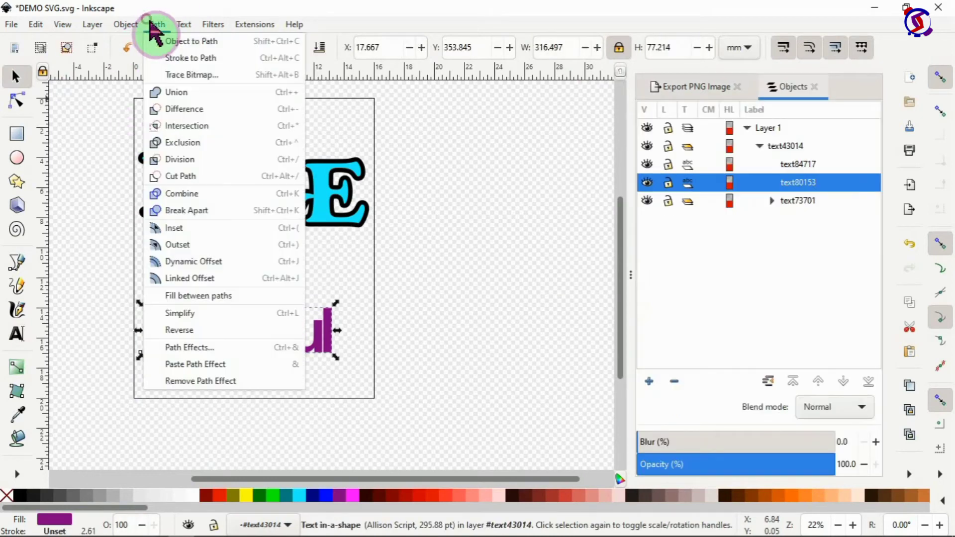
pyautogui.click(178, 43)
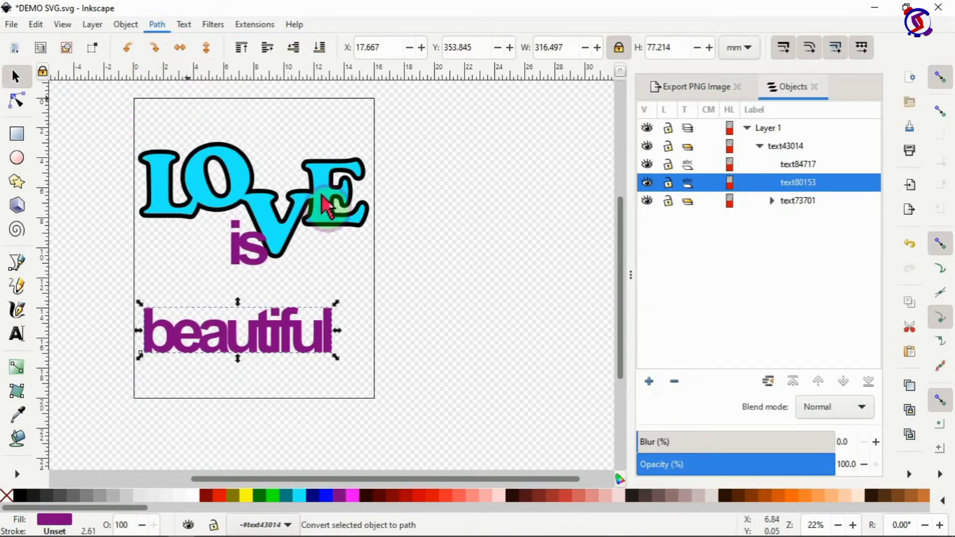
pyautogui.click(416, 301)
pyautogui.click(737, 86)
pyautogui.click(698, 87)
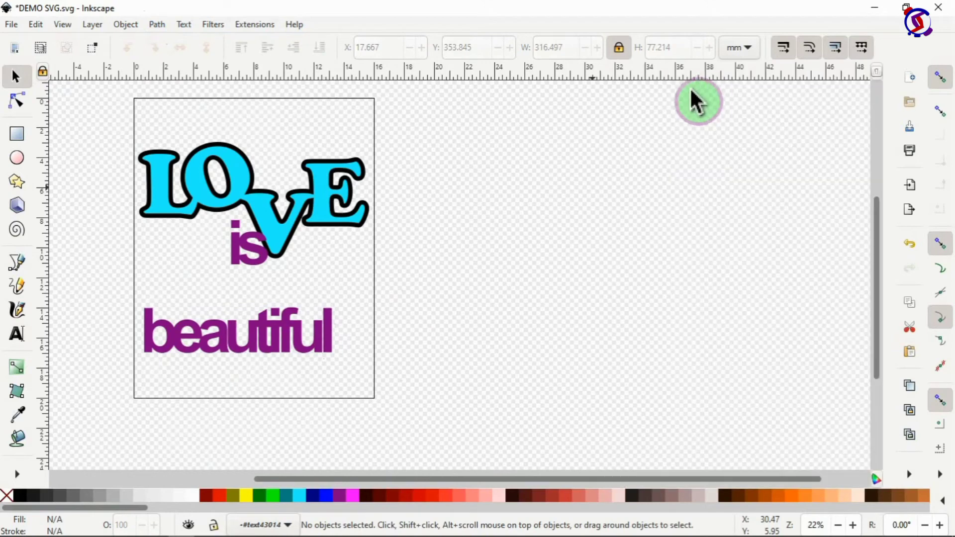
# Step: Slide the trailing letters of 'beautiful' left so they overlap the rest of the word
pyautogui.click(327, 326)
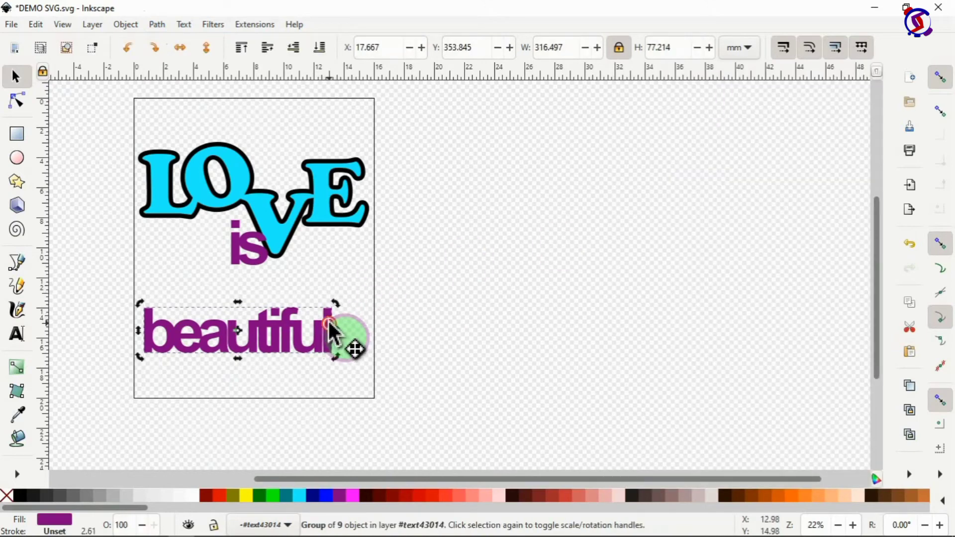
pyautogui.doubleClick(328, 324)
pyautogui.click(328, 324)
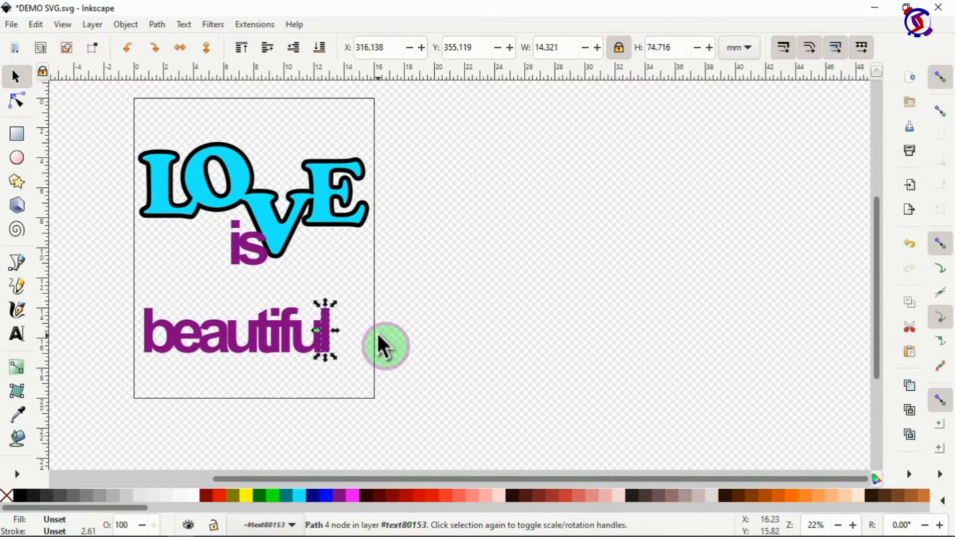
pyautogui.press('Left')
pyautogui.press('Left')
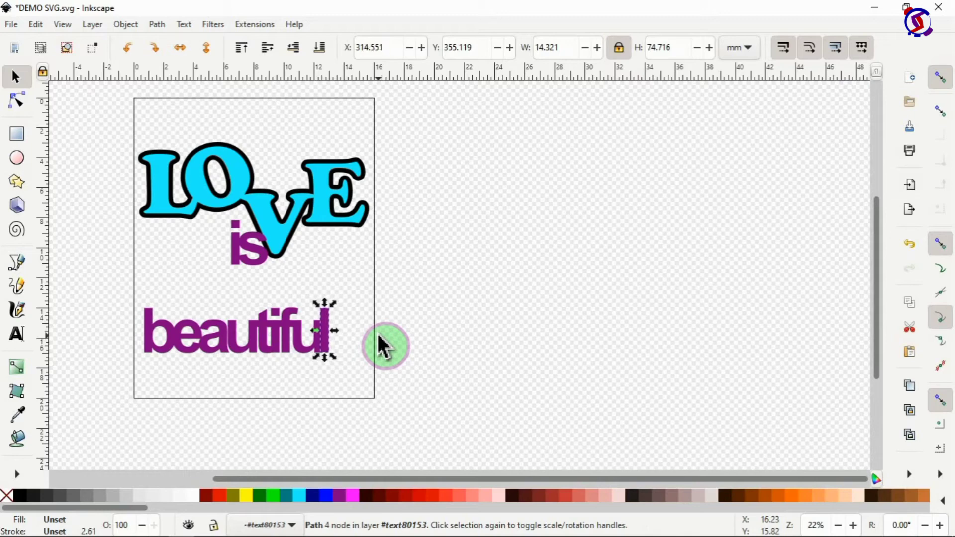
pyautogui.keyDown('shift'); pyautogui.click(300, 339); pyautogui.keyUp('shift')
pyautogui.keyDown('shift'); pyautogui.click(285, 339); pyautogui.keyUp('shift')
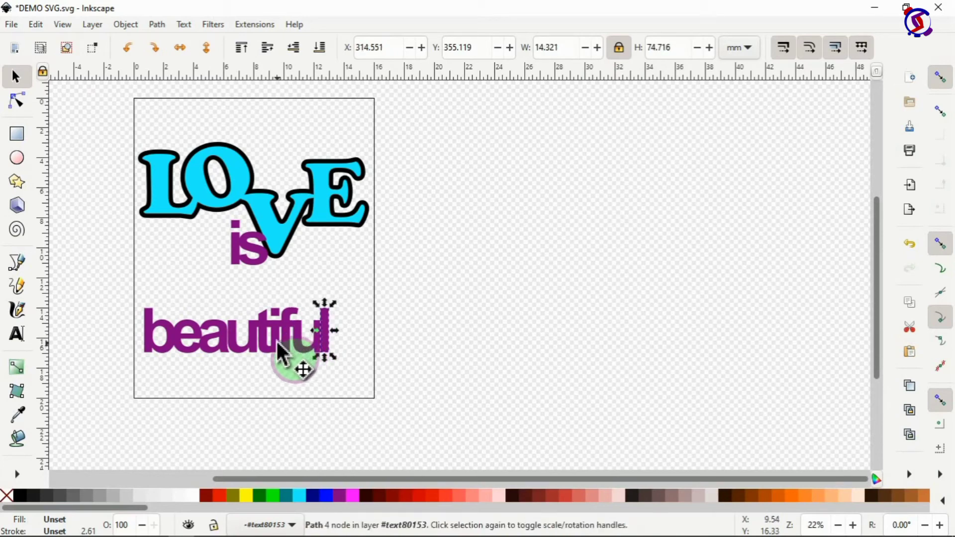
pyautogui.keyDown('shift'); pyautogui.click(294, 345); pyautogui.keyUp('shift')
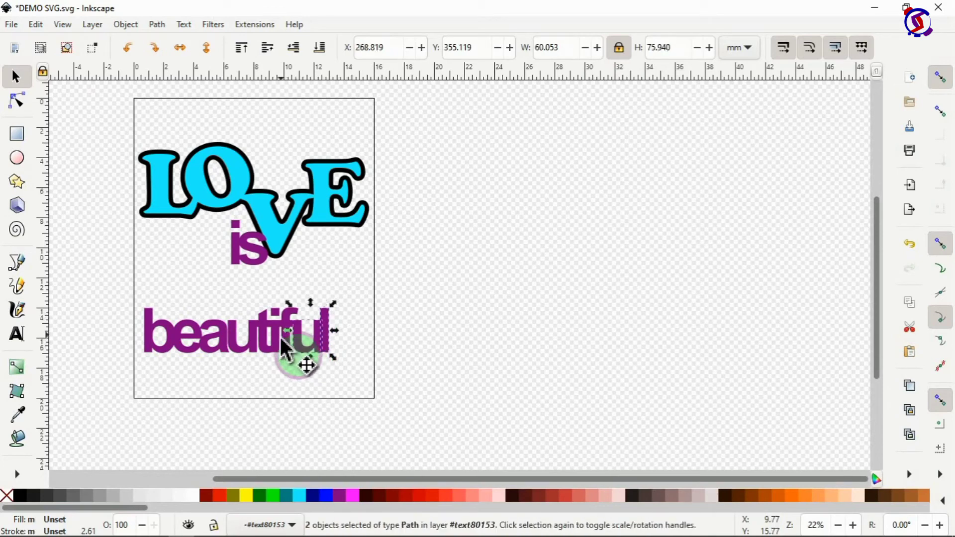
pyautogui.keyDown('shift'); pyautogui.click(281, 339); pyautogui.keyUp('shift')
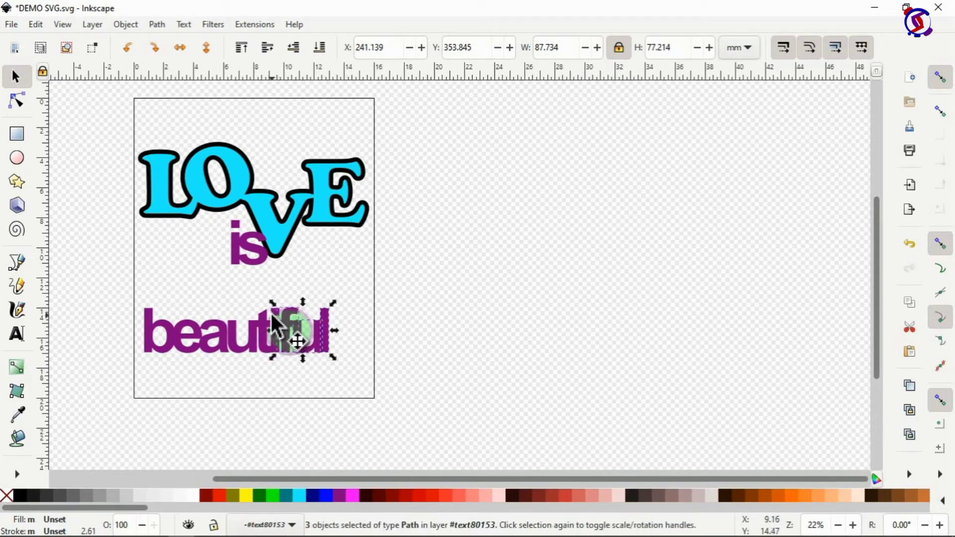
pyautogui.keyDown('shift'); pyautogui.click(263, 319); pyautogui.keyUp('shift')
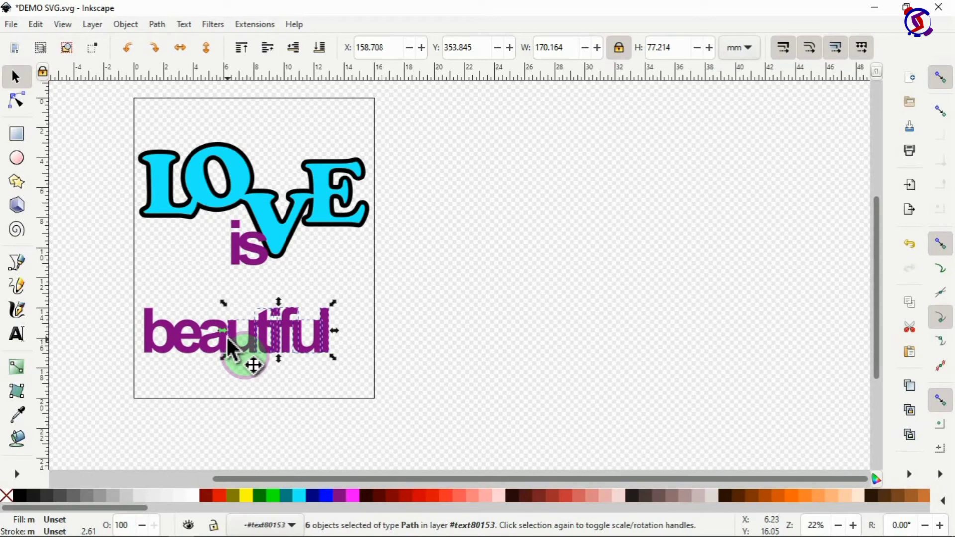
pyautogui.moveTo(226, 335); pyautogui.dragTo(275, 344)
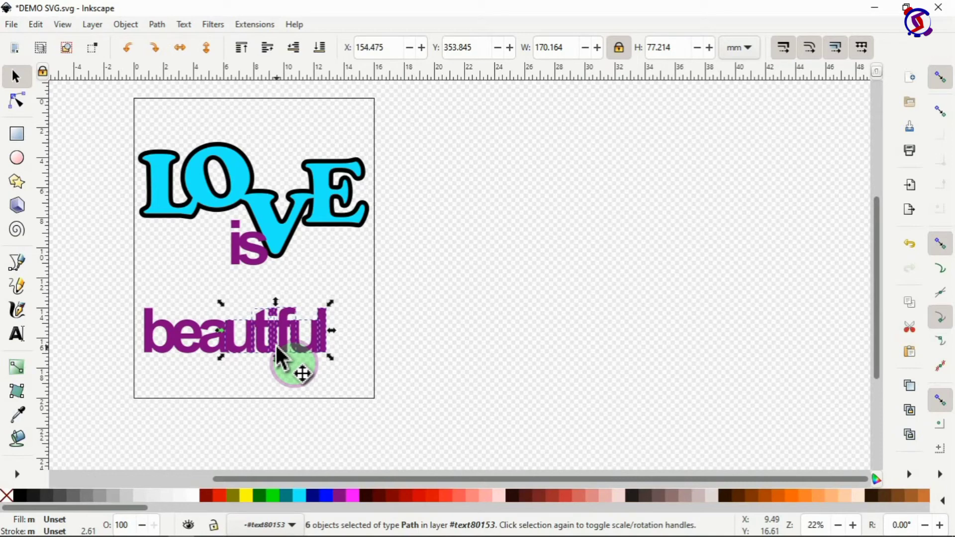
pyautogui.keyDown('shift'); pyautogui.click(214, 342); pyautogui.keyUp('shift')
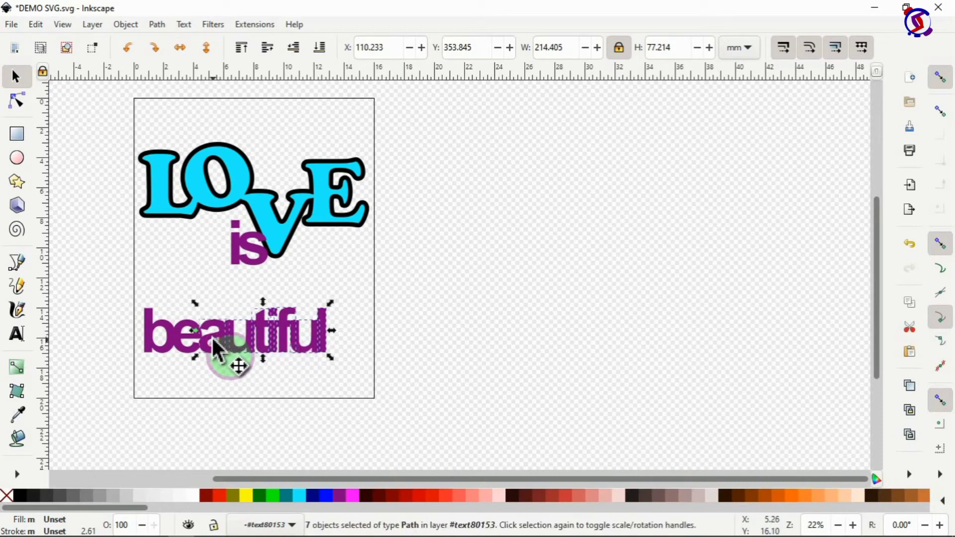
pyautogui.press('Left')
pyautogui.press('Left')
pyautogui.press('Left')
pyautogui.press('Left')
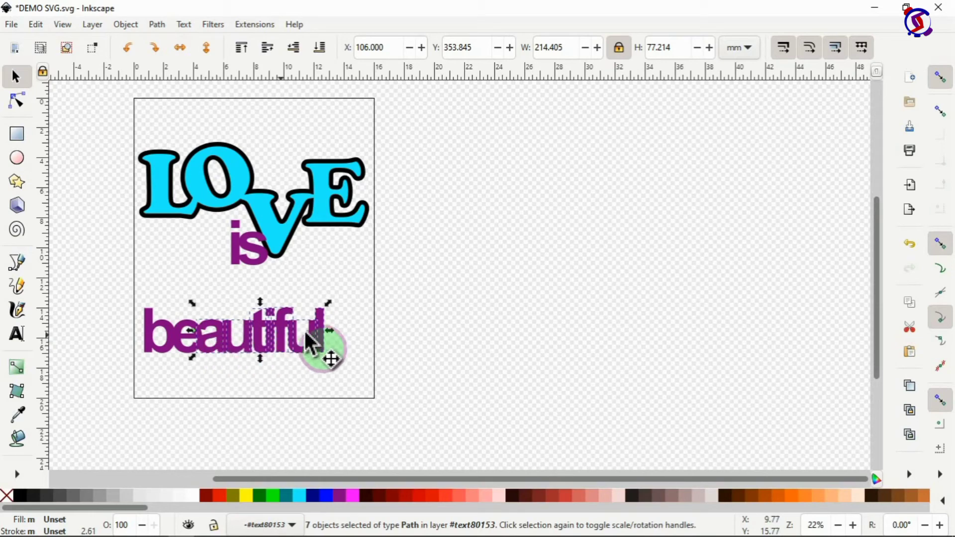
pyautogui.click(374, 338)
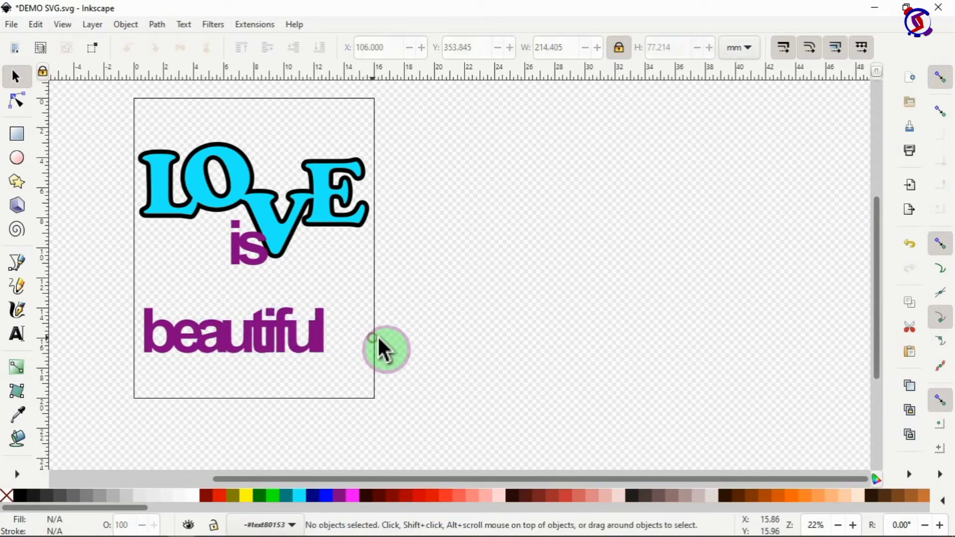
# Step: Rescale 'beautiful' to about 342.9 × 87.4 mm and raise it directly beneath 'is'
pyautogui.moveTo(123, 298); pyautogui.dragTo(350, 357)
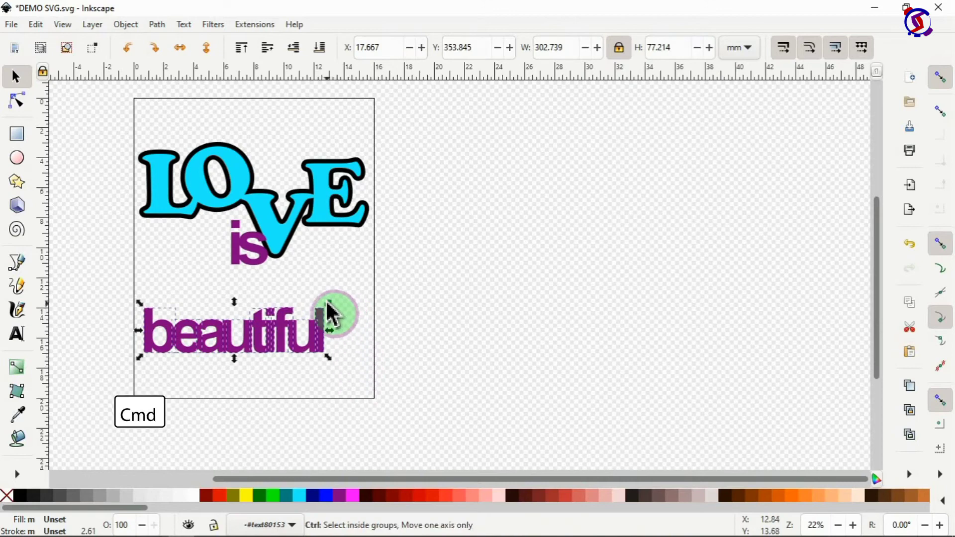
pyautogui.moveTo(328, 301); pyautogui.dragTo(384, 282)
pyautogui.moveTo(321, 327); pyautogui.dragTo(328, 274)
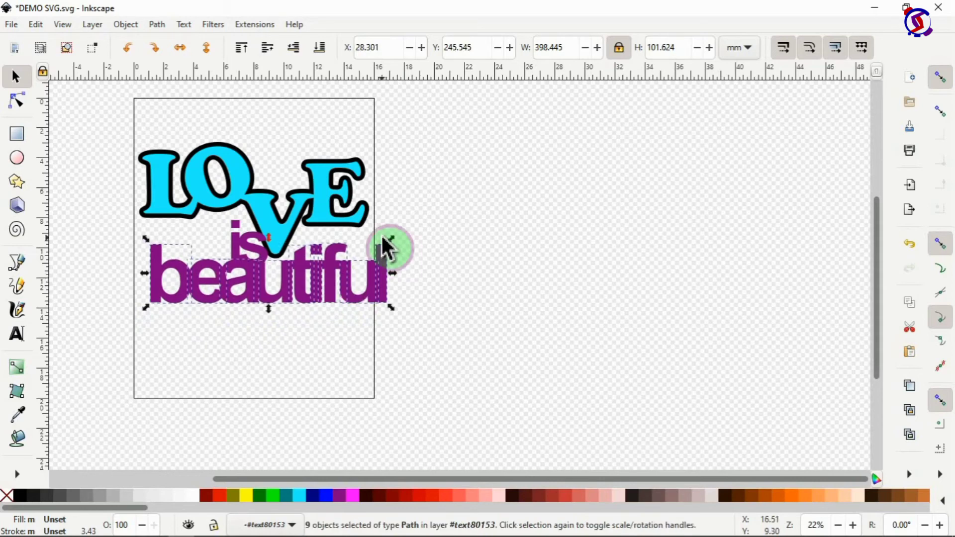
pyautogui.moveTo(394, 246)
pyautogui.mouseDown()
pyautogui.moveTo(392, 259)
pyautogui.moveTo(386, 246)
pyautogui.mouseUp()
pyautogui.moveTo(312, 281); pyautogui.dragTo(309, 269)
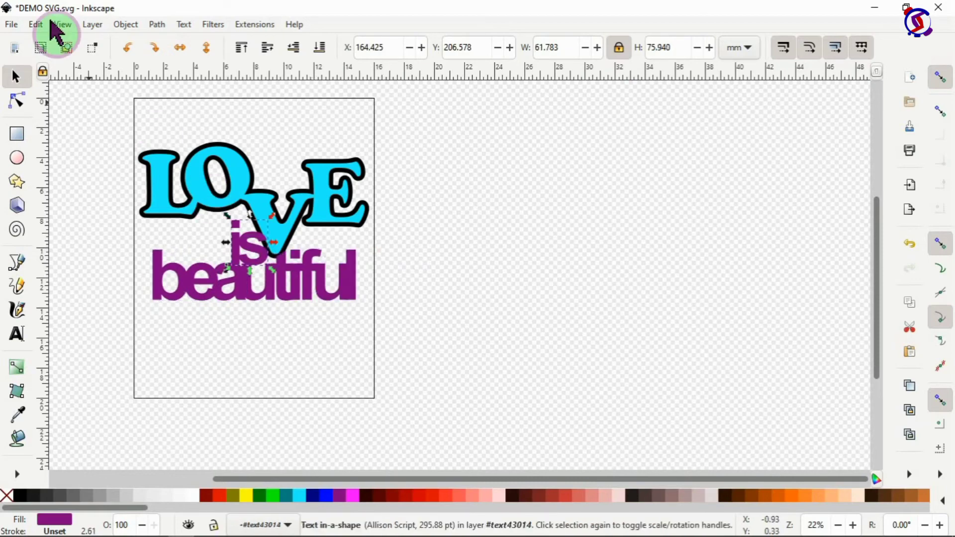
# Step: Switch the canvas to Outline display mode, deselect, and pick the 'b' of beautiful
pyautogui.click(60, 25)
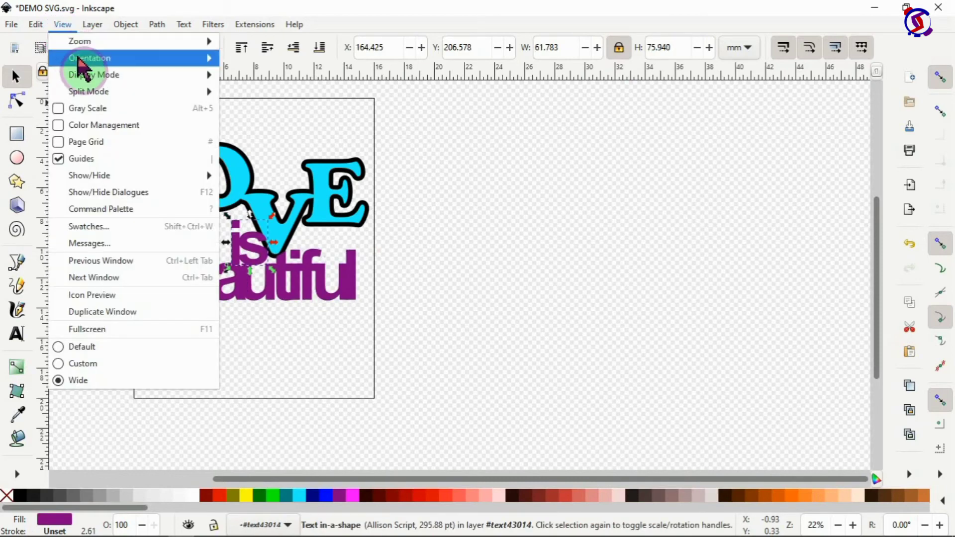
pyautogui.moveTo(80, 74)
pyautogui.click(230, 92)
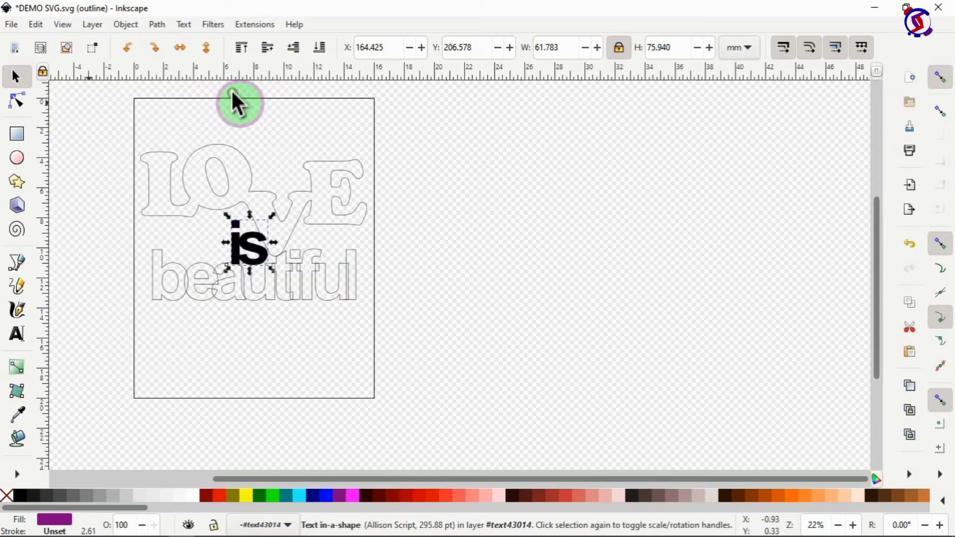
pyautogui.click(490, 281)
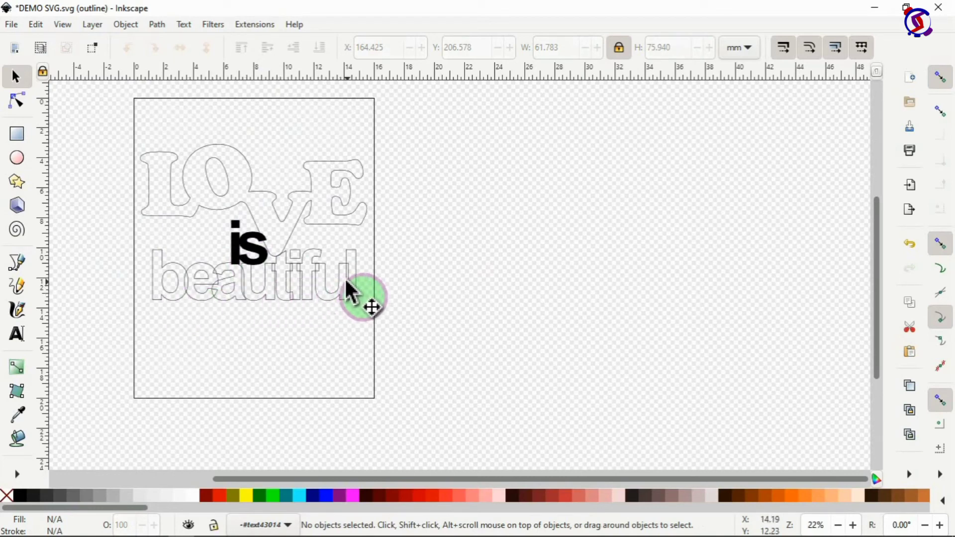
pyautogui.click(195, 293)
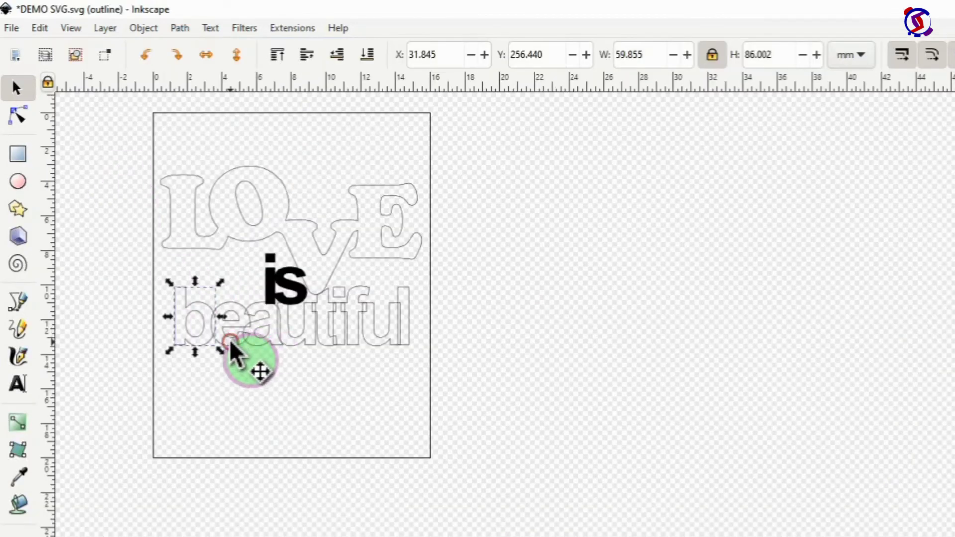
# Step: Weld the b, e, a and u of 'beautiful' together with repeated Path > Union
pyautogui.keyDown('shift'); pyautogui.click(229, 339); pyautogui.keyUp('shift')
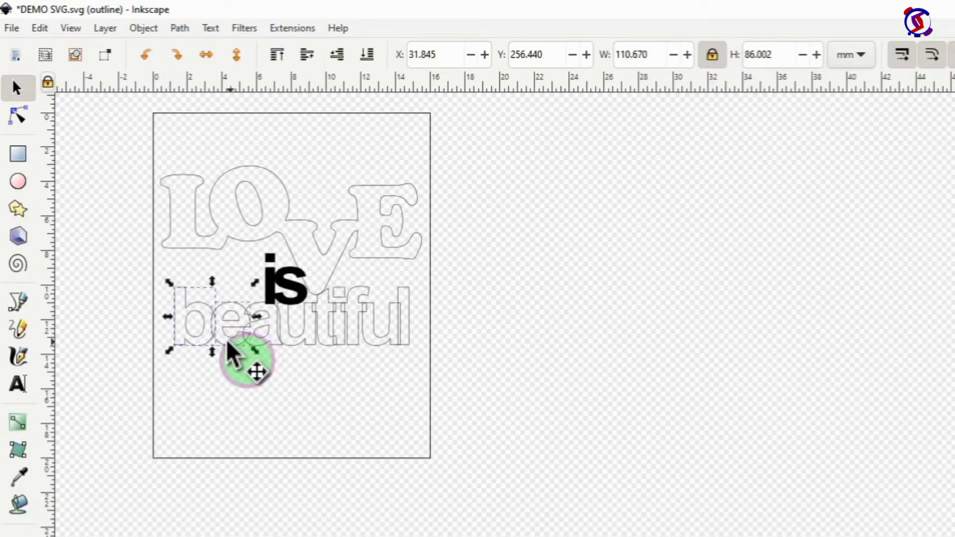
pyautogui.click(180, 28)
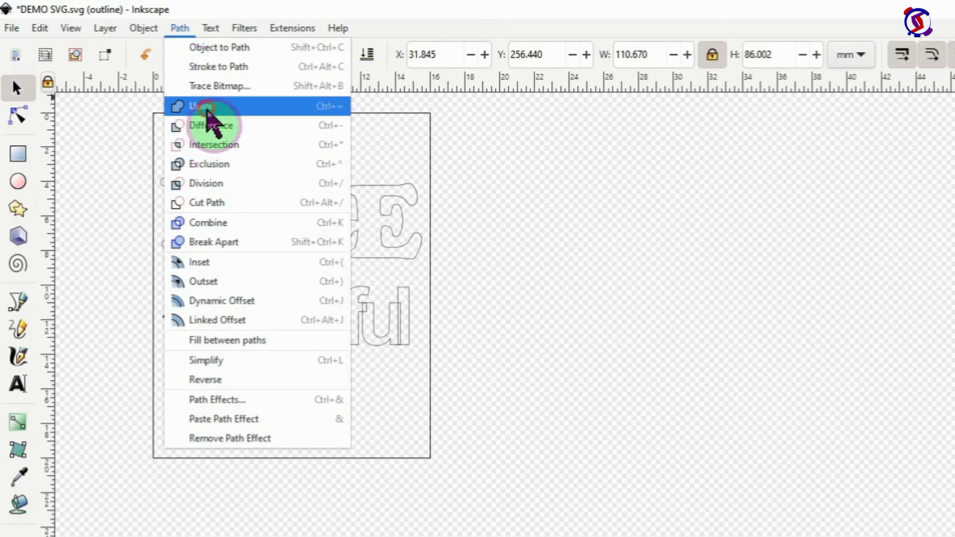
pyautogui.click(204, 125)
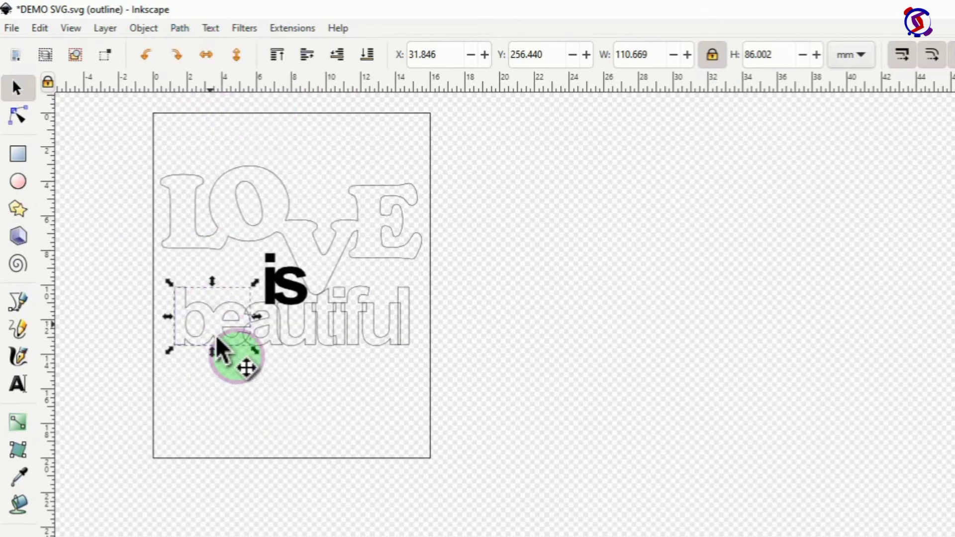
pyautogui.keyDown('shift'); pyautogui.click(265, 335); pyautogui.keyUp('shift')
pyautogui.click(189, 30)
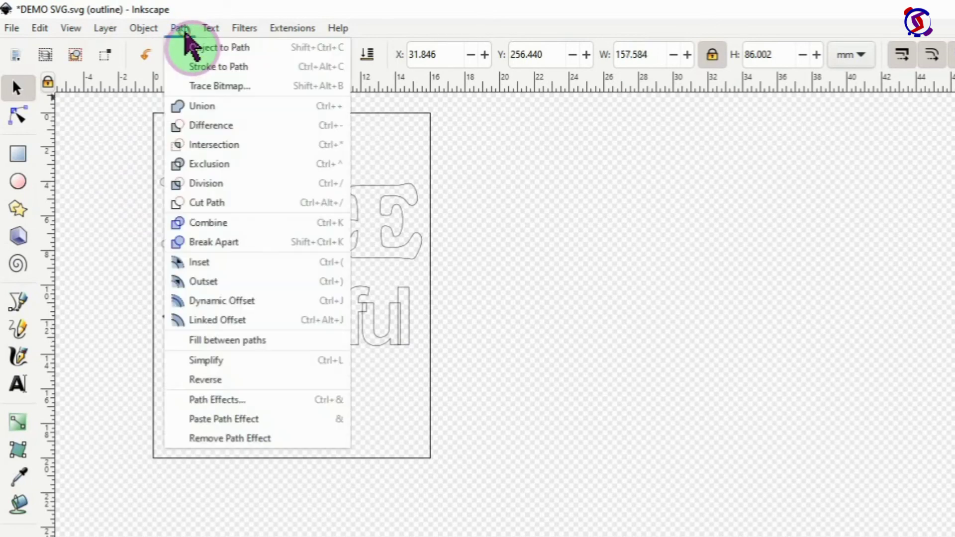
pyautogui.click(200, 106)
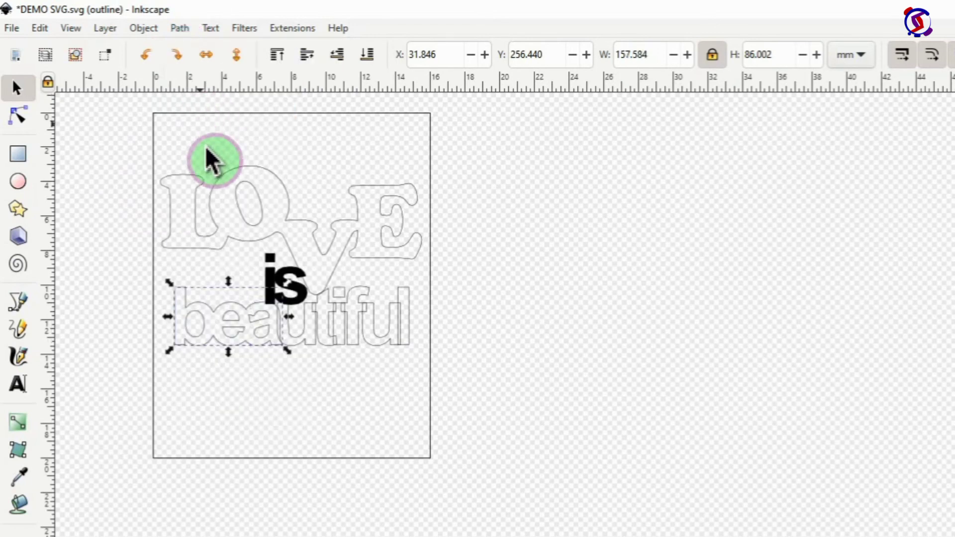
pyautogui.keyDown('shift'); pyautogui.click(300, 336); pyautogui.keyUp('shift')
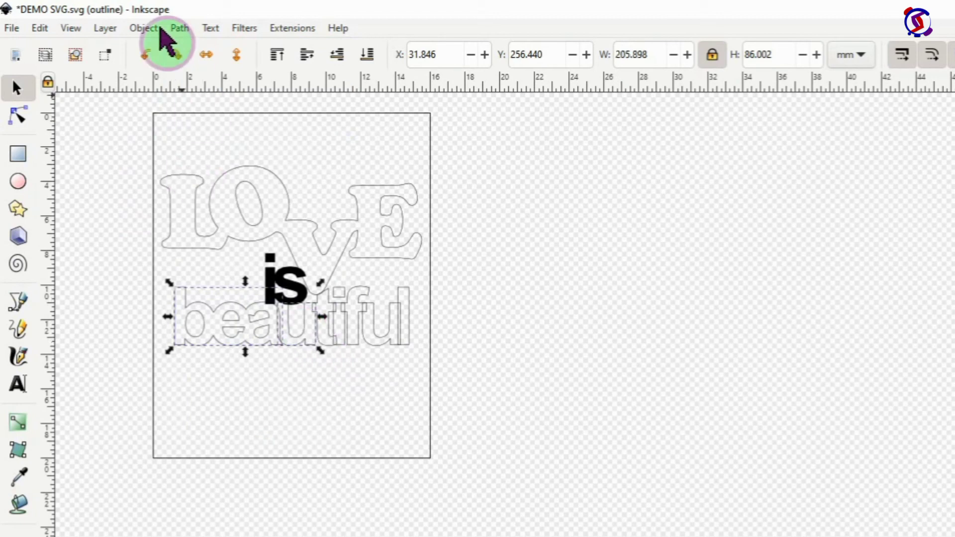
pyautogui.click(179, 28)
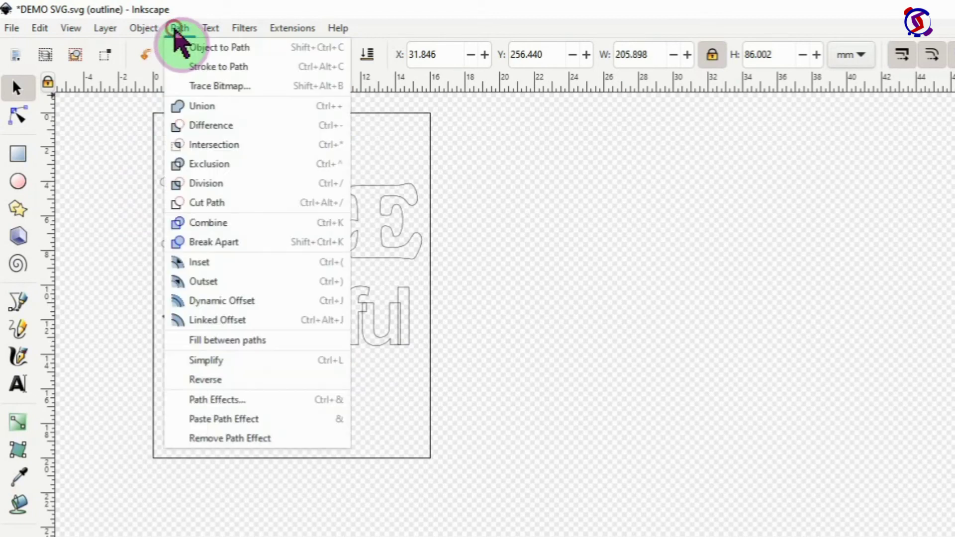
pyautogui.click(201, 110)
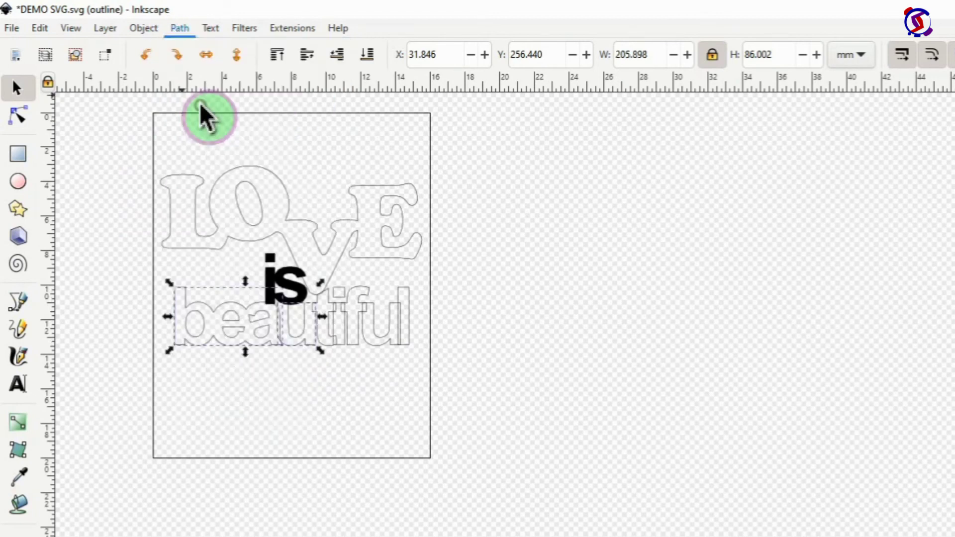
# Step: Union the t and the remaining letters into the welded 'beautiful' shape, then deselect
pyautogui.keyDown('shift'); pyautogui.click(327, 344); pyautogui.keyUp('shift')
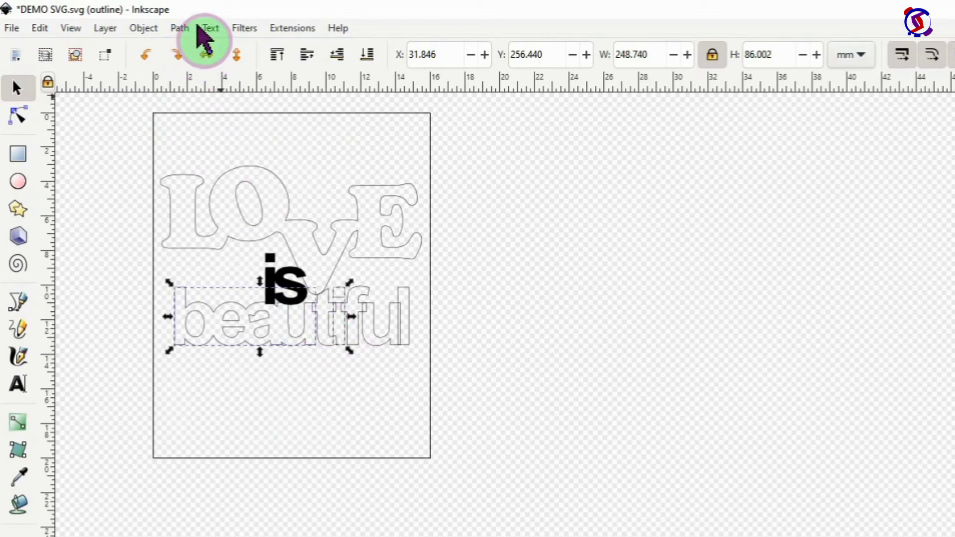
pyautogui.click(181, 31)
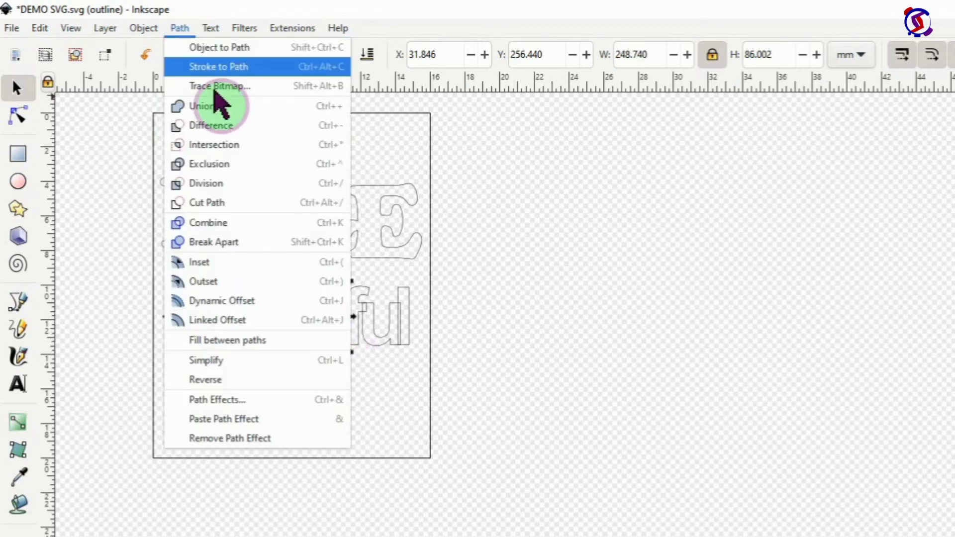
pyautogui.click(199, 113)
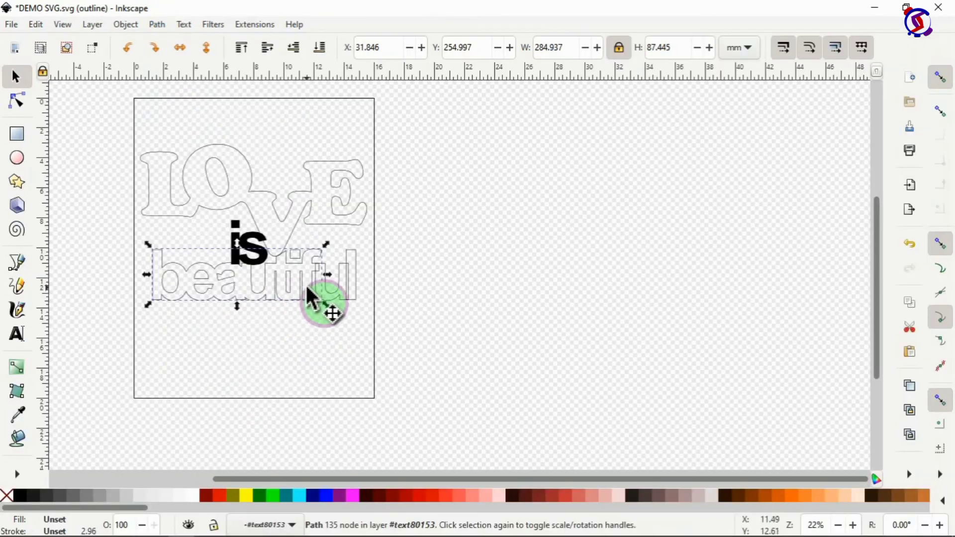
pyautogui.keyDown('shift'); pyautogui.click(337, 288); pyautogui.keyUp('shift')
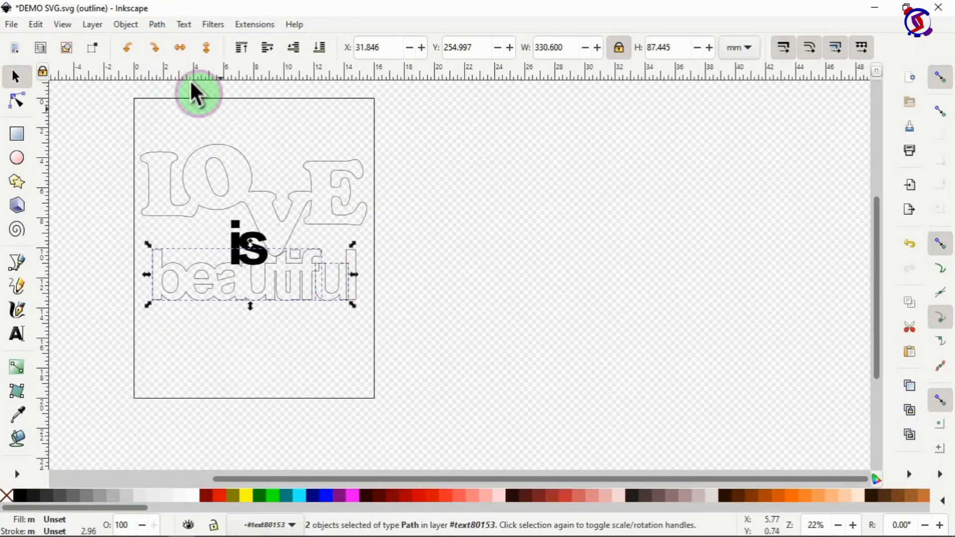
pyautogui.click(159, 26)
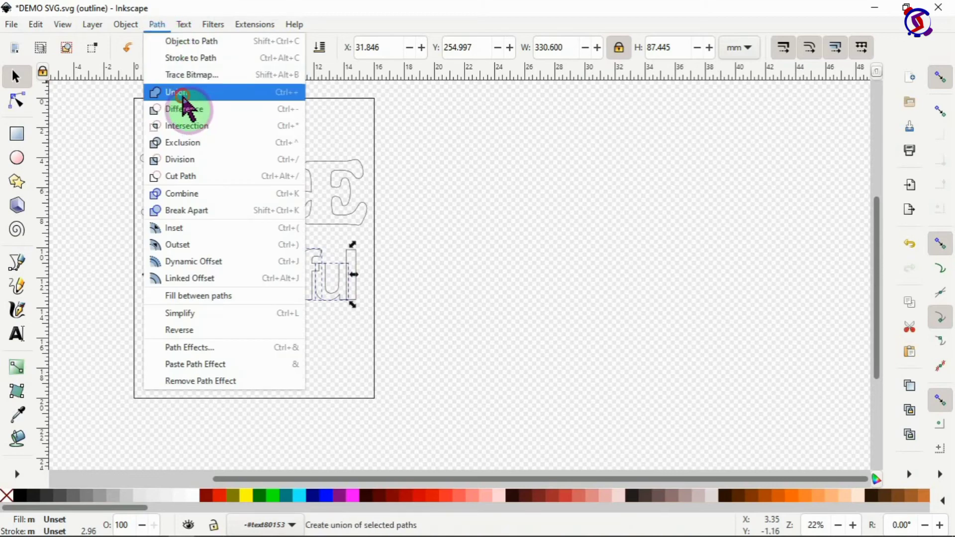
pyautogui.click(183, 98)
pyautogui.keyDown('shift'); pyautogui.click(353, 268); pyautogui.keyUp('shift')
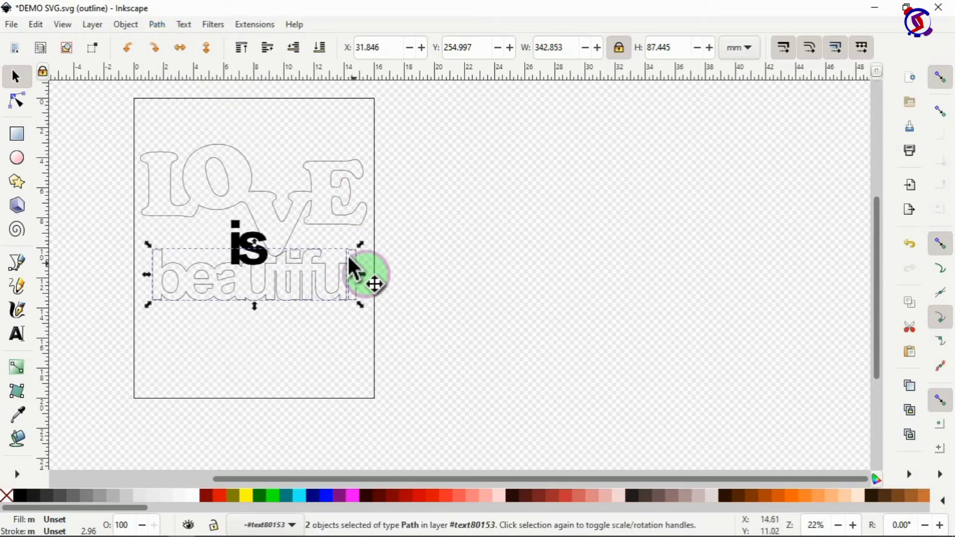
pyautogui.click(183, 25)
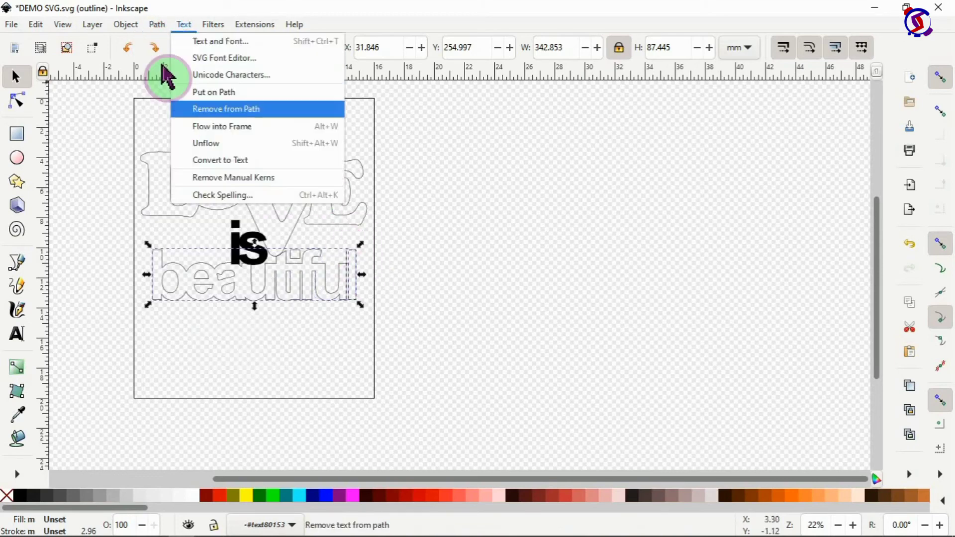
pyautogui.moveTo(156, 25)
pyautogui.click(171, 92)
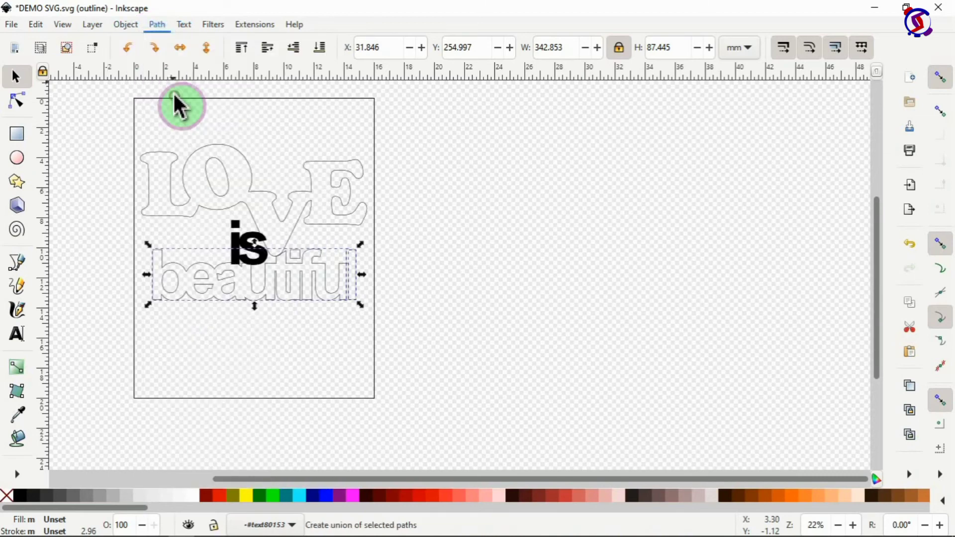
pyautogui.click(453, 273)
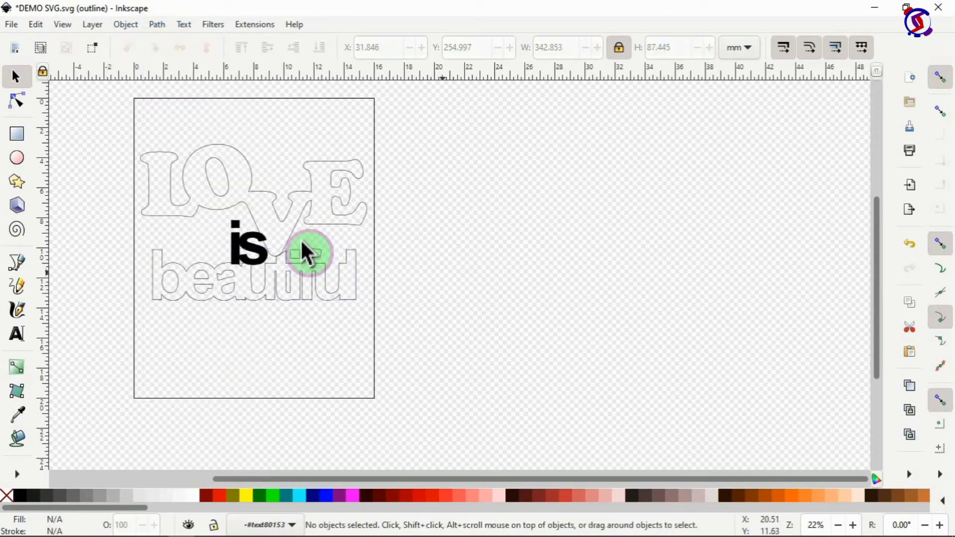
# Step: Convert the black 'is' text into a single path with Path > Union
pyautogui.click(251, 248)
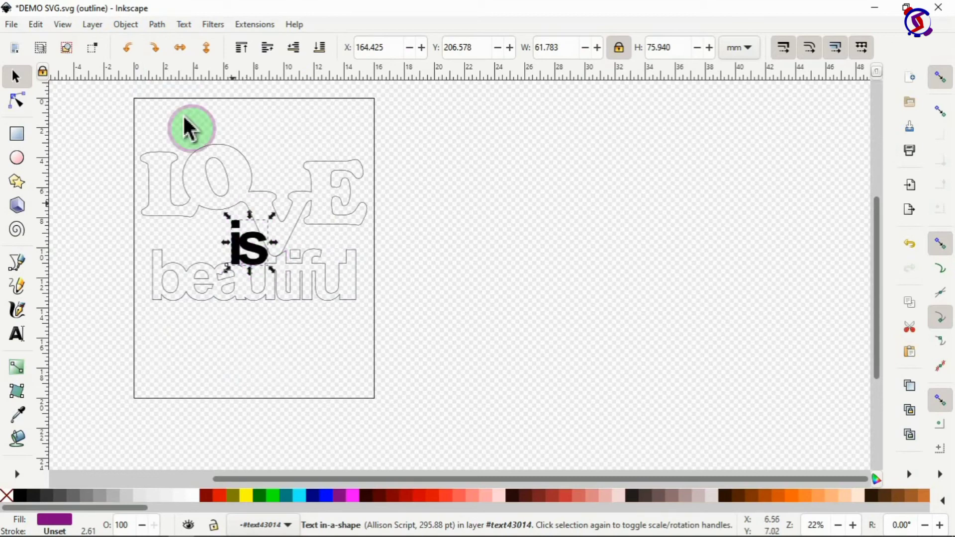
pyautogui.click(158, 25)
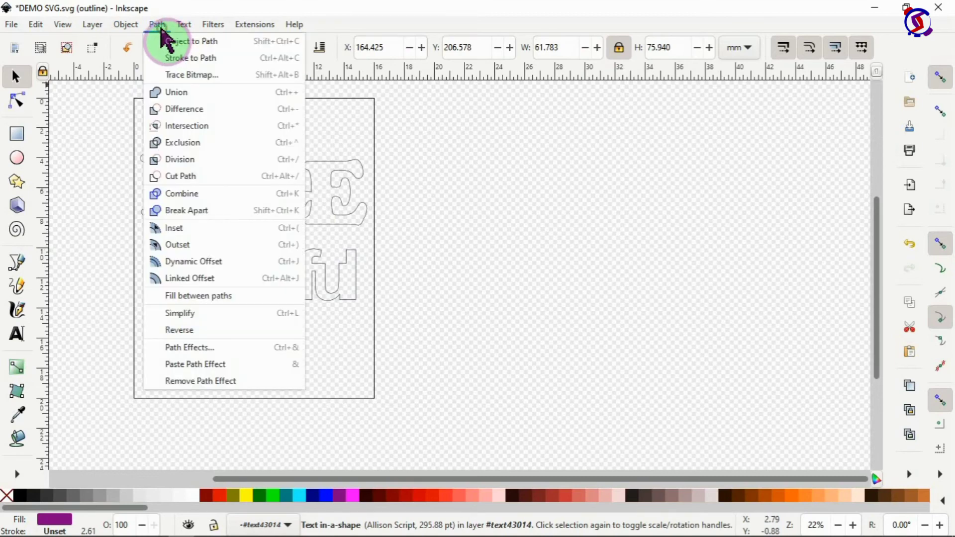
pyautogui.click(178, 94)
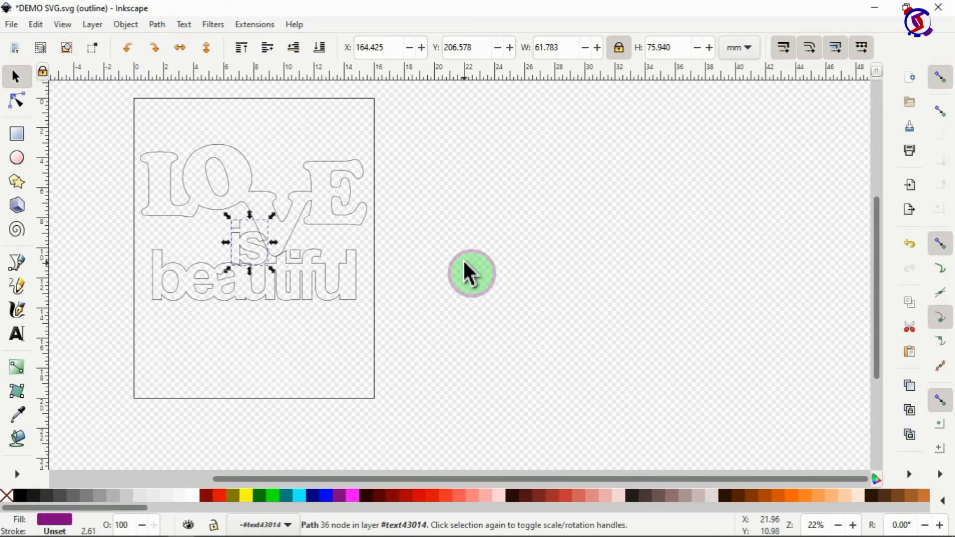
pyautogui.click(334, 299)
# Step: Drag 'beautiful' slightly lower beneath 'is', then reselect 'is'
pyautogui.click(328, 283)
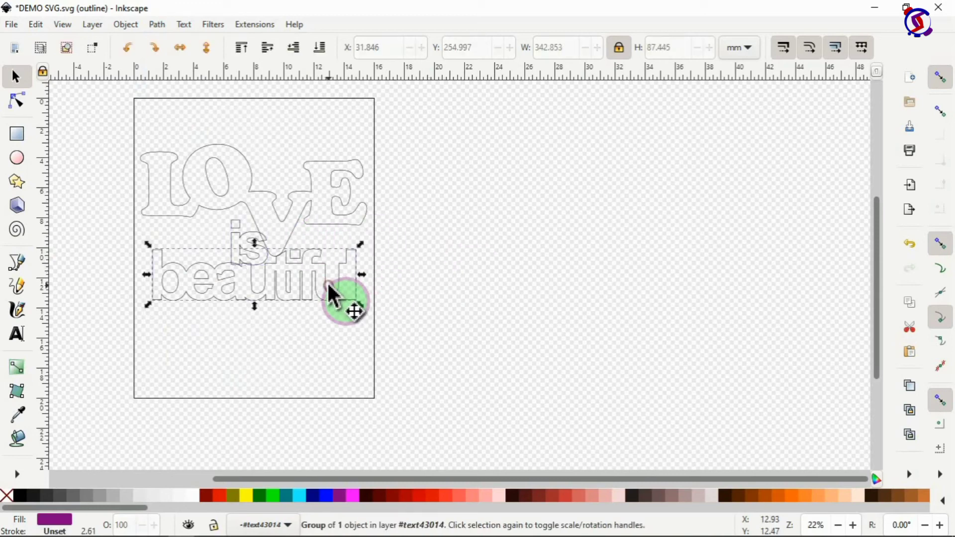
pyautogui.moveTo(327, 284); pyautogui.dragTo(323, 304)
pyautogui.click(252, 245)
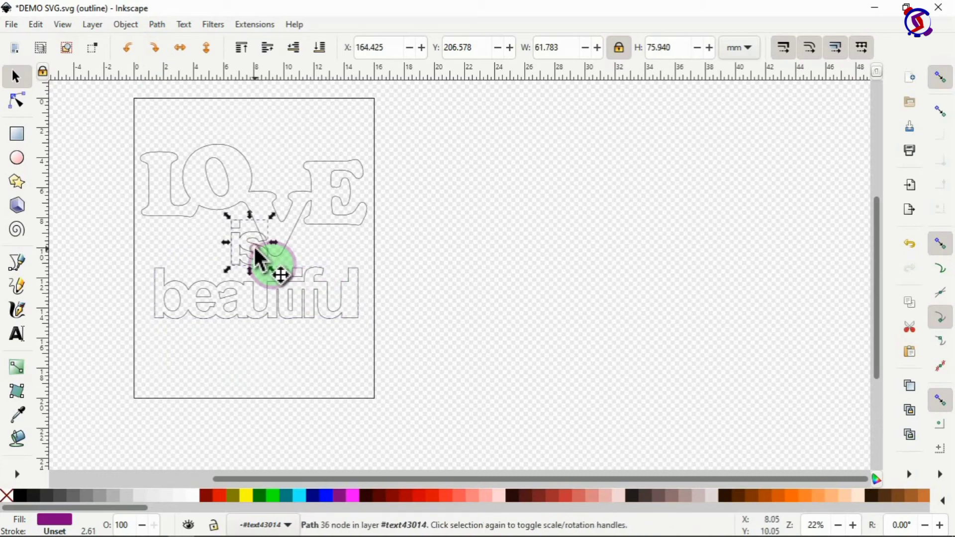
# Step: Select LOVE and the 'is' path and attempt a union of the two
pyautogui.click(286, 242)
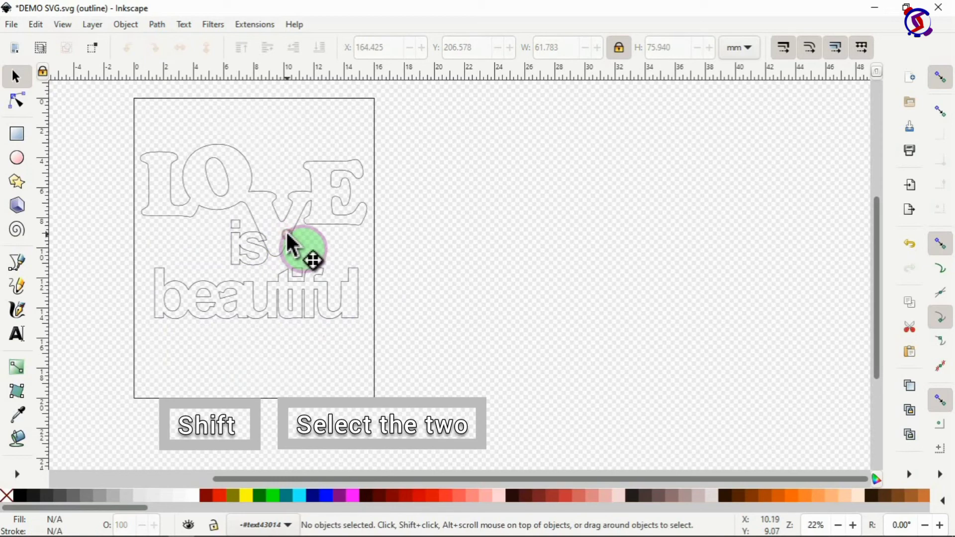
pyautogui.click(292, 246)
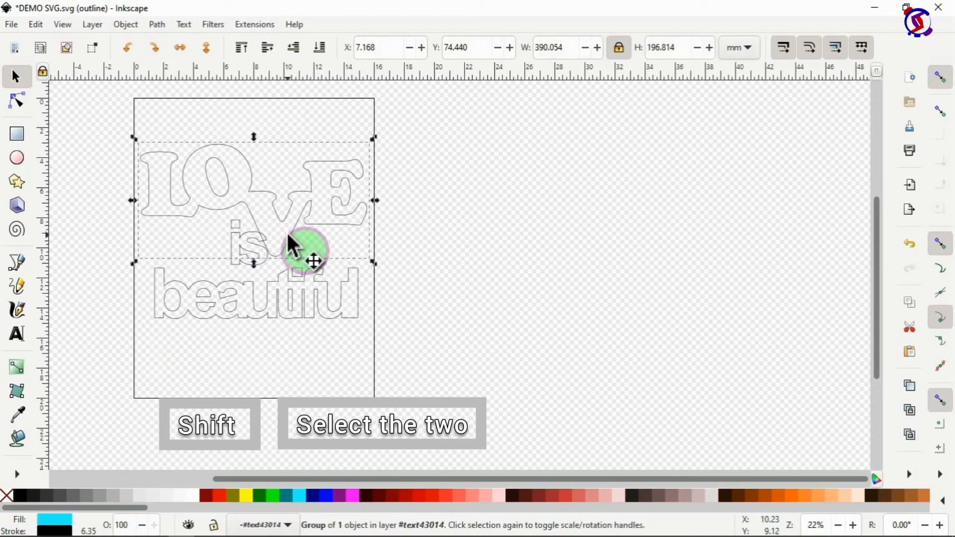
pyautogui.keyDown('shift'); pyautogui.click(262, 267); pyautogui.keyUp('shift')
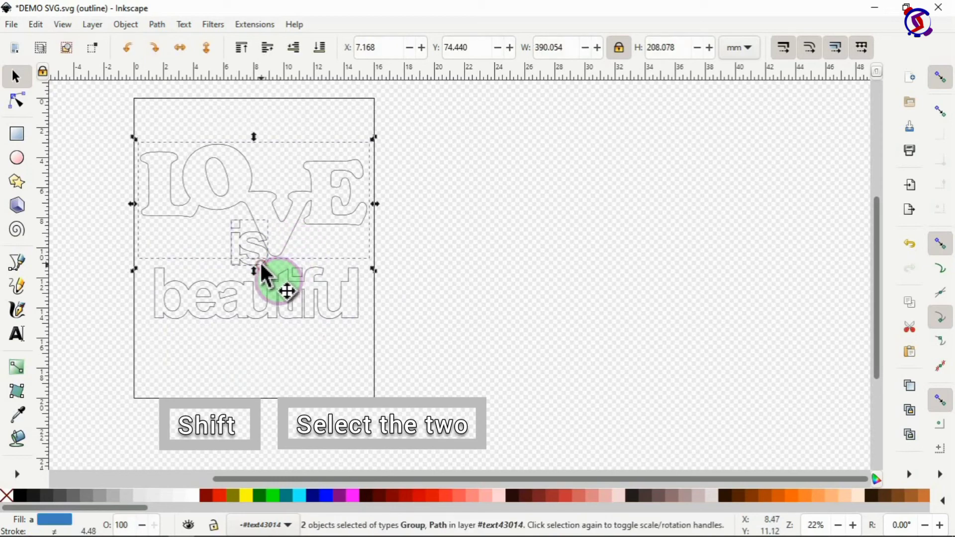
pyautogui.click(158, 25)
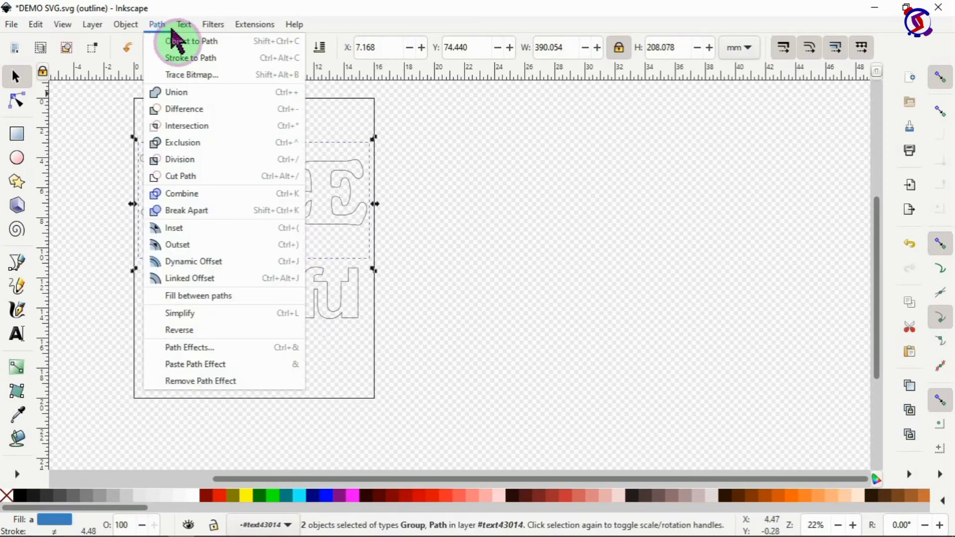
pyautogui.click(176, 92)
pyautogui.click(177, 95)
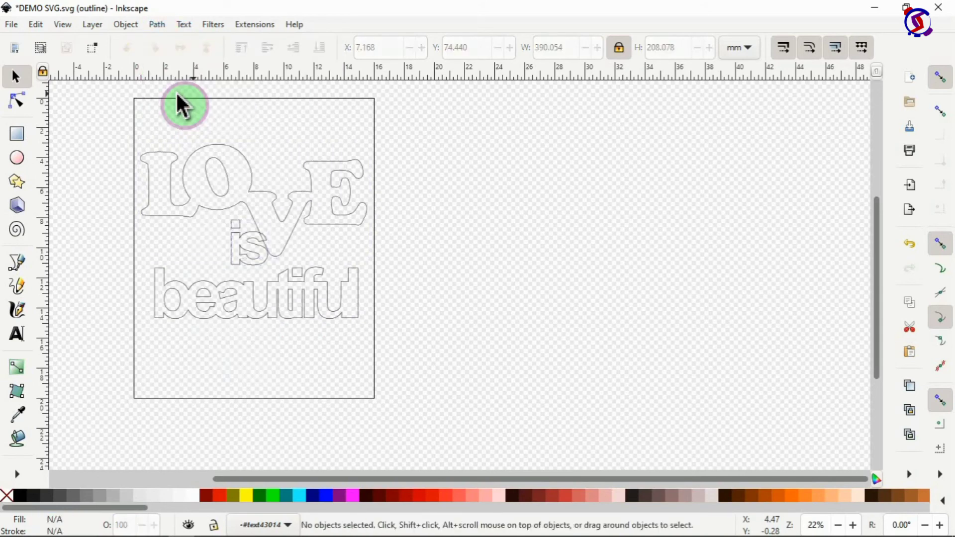
# Step: With 'is' in node editing, add LOVE and union them into one path
pyautogui.click(262, 247)
pyautogui.doubleClick(258, 246)
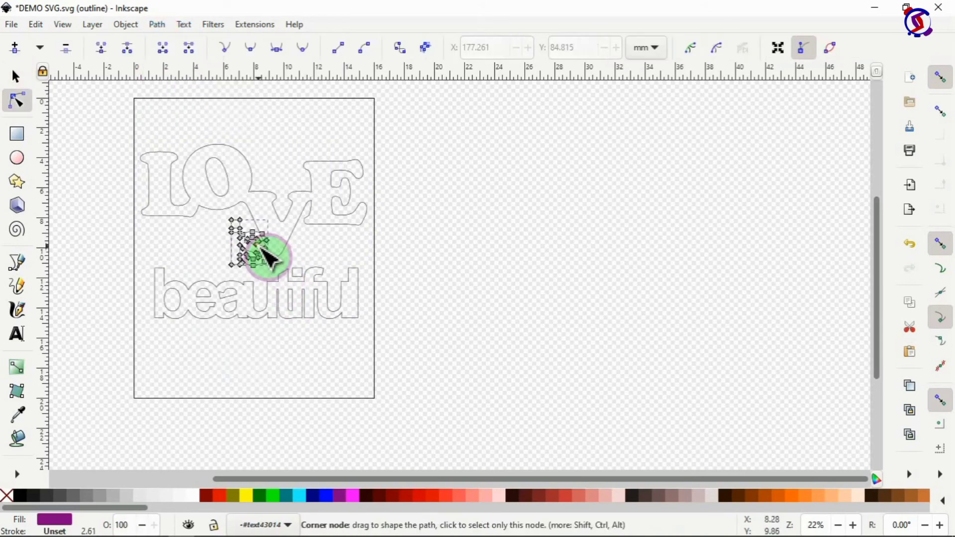
pyautogui.keyDown('shift'); pyautogui.click(298, 252); pyautogui.keyUp('shift')
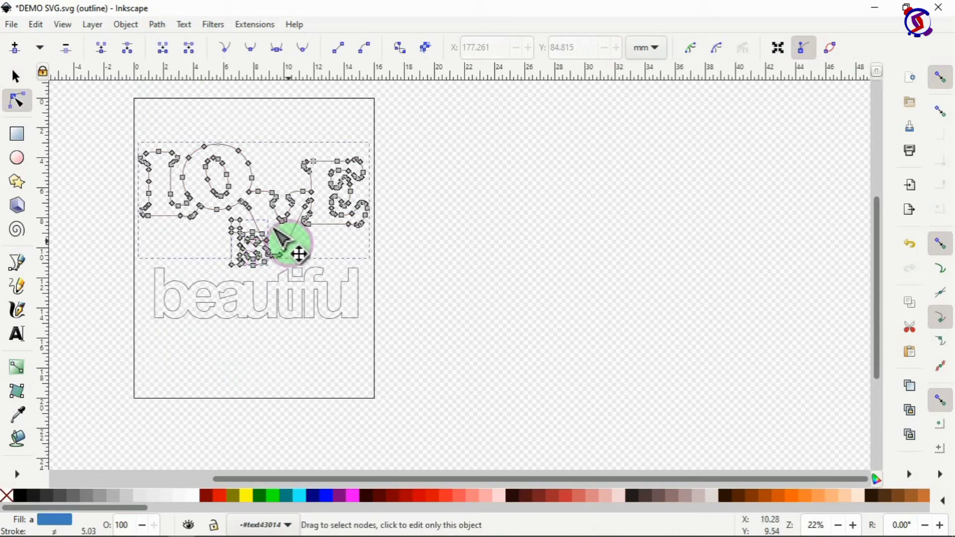
pyautogui.click(157, 25)
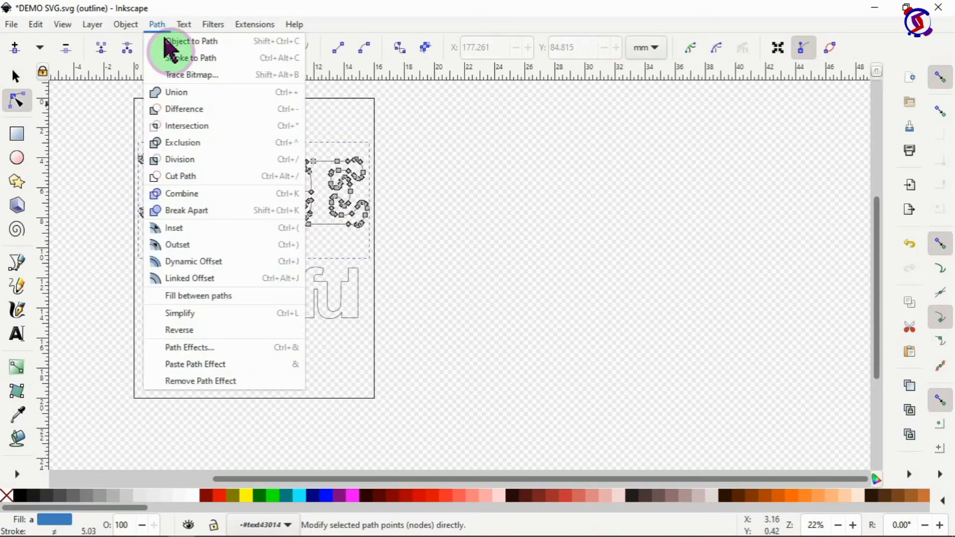
pyautogui.click(180, 93)
pyautogui.click(447, 230)
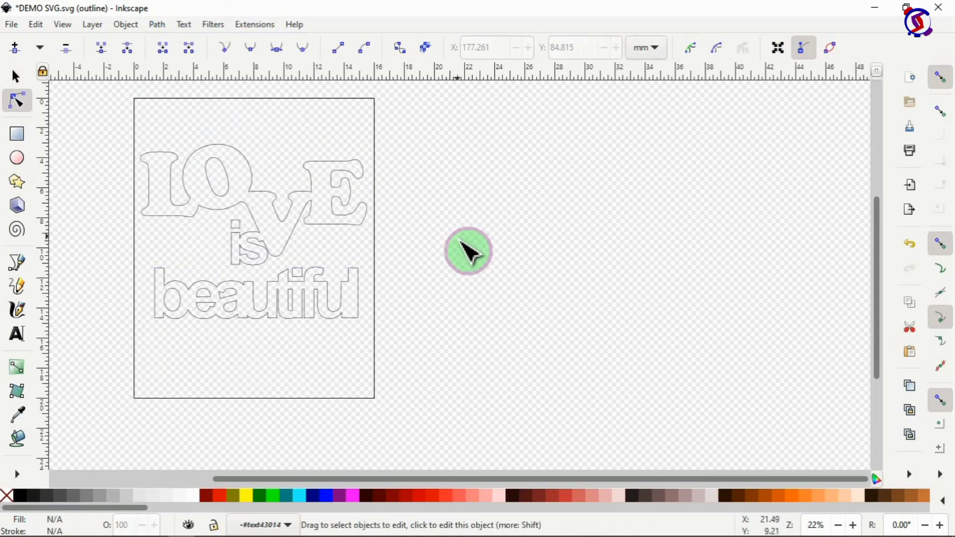
pyautogui.click(298, 300)
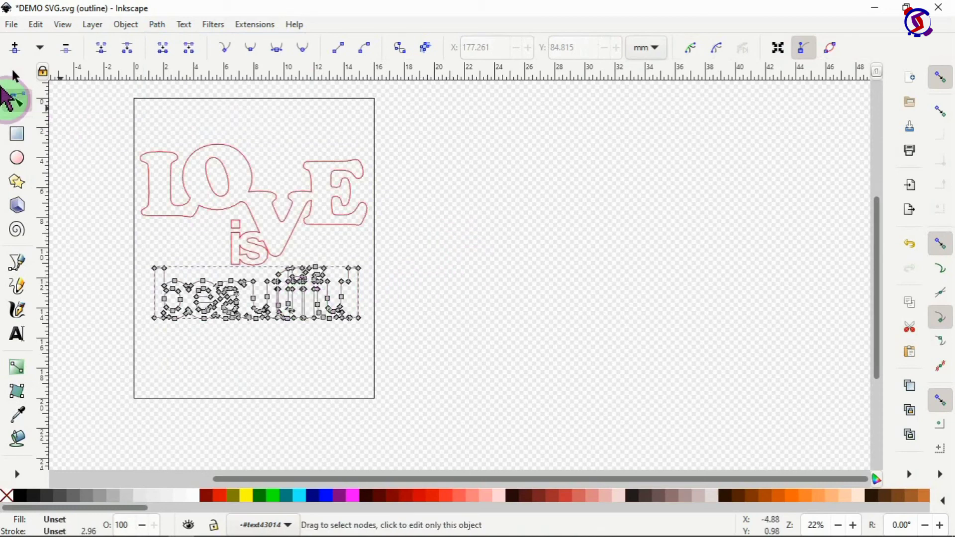
# Step: Drag 'beautiful' up onto 'is', try a union with LOVE is, and reopen beautiful's nodes
pyautogui.click(16, 77)
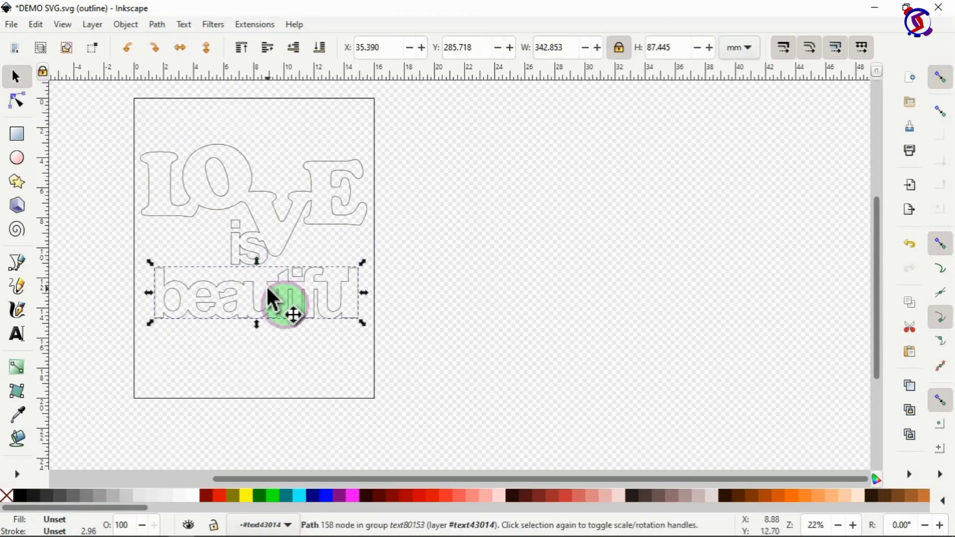
pyautogui.moveTo(268, 288); pyautogui.dragTo(254, 253)
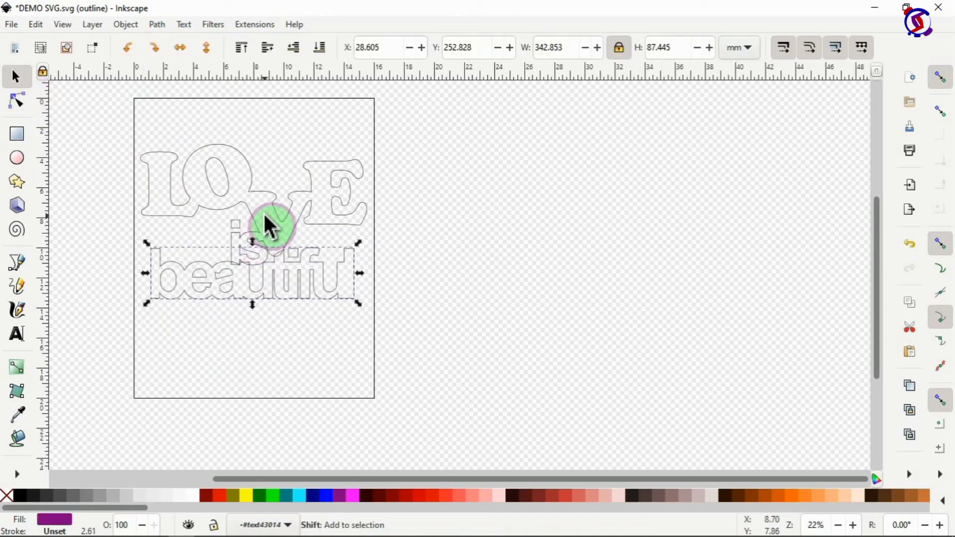
pyautogui.keyDown('shift'); pyautogui.click(333, 214); pyautogui.keyUp('shift')
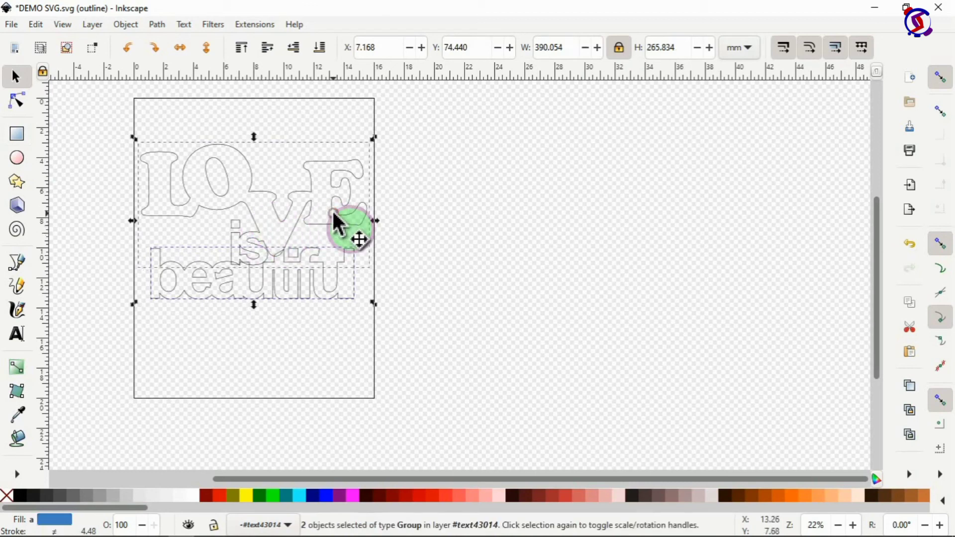
pyautogui.click(157, 25)
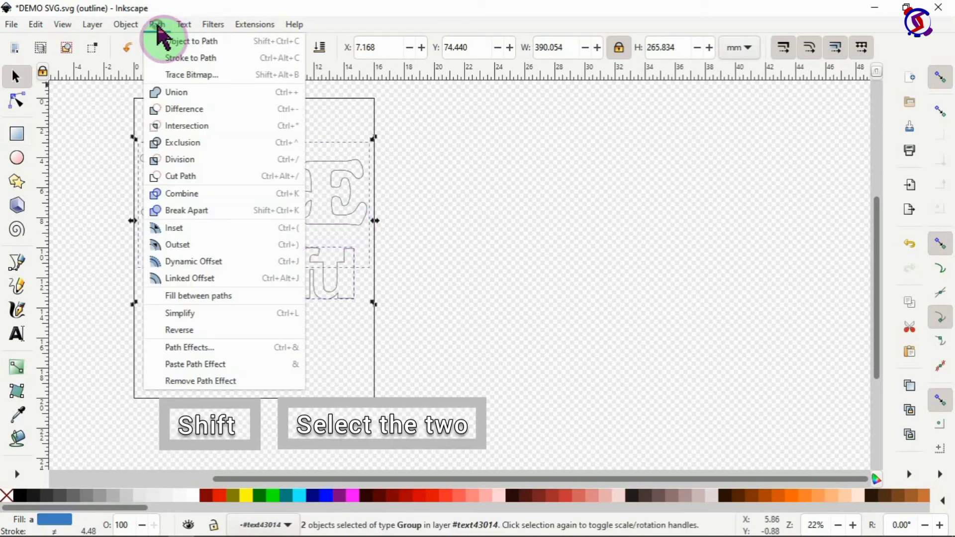
pyautogui.click(180, 98)
pyautogui.click(246, 301)
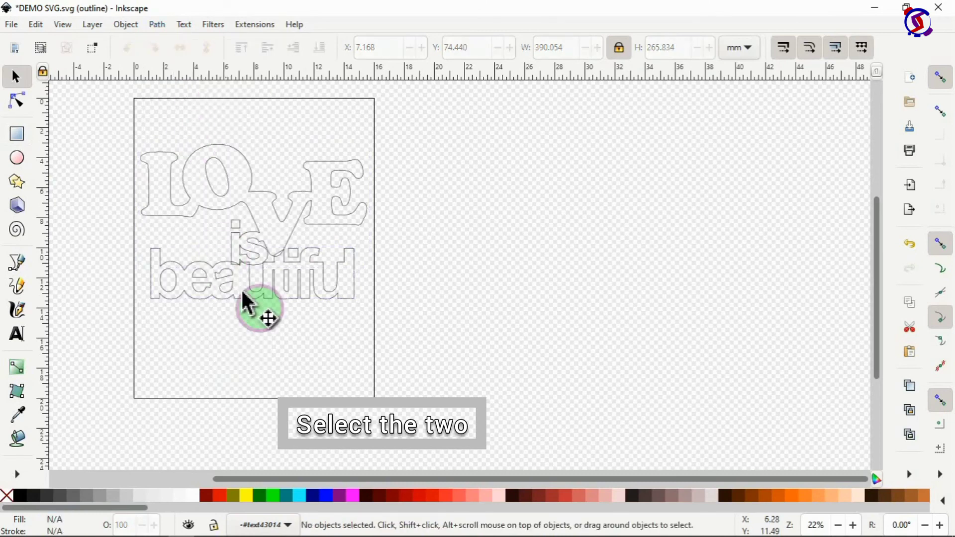
pyautogui.click(246, 293)
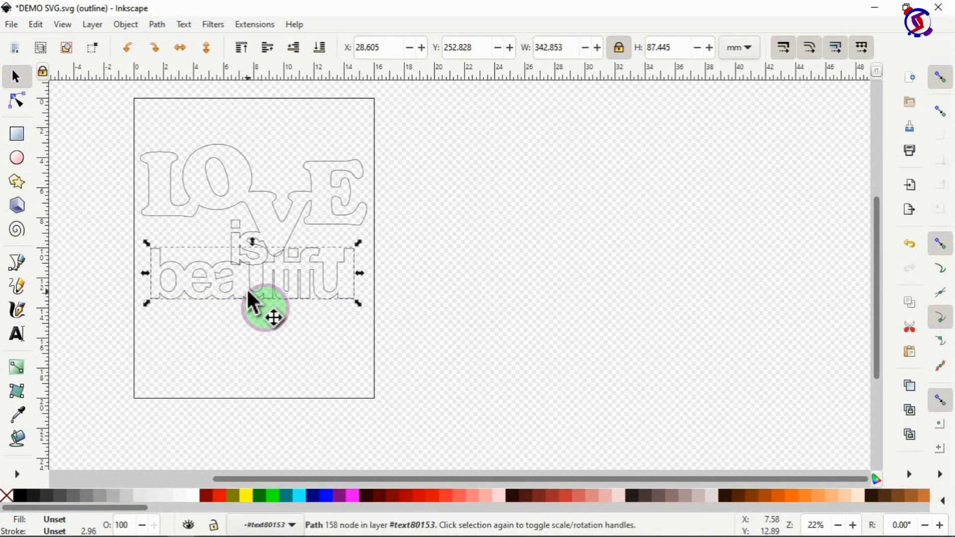
pyautogui.doubleClick(250, 289)
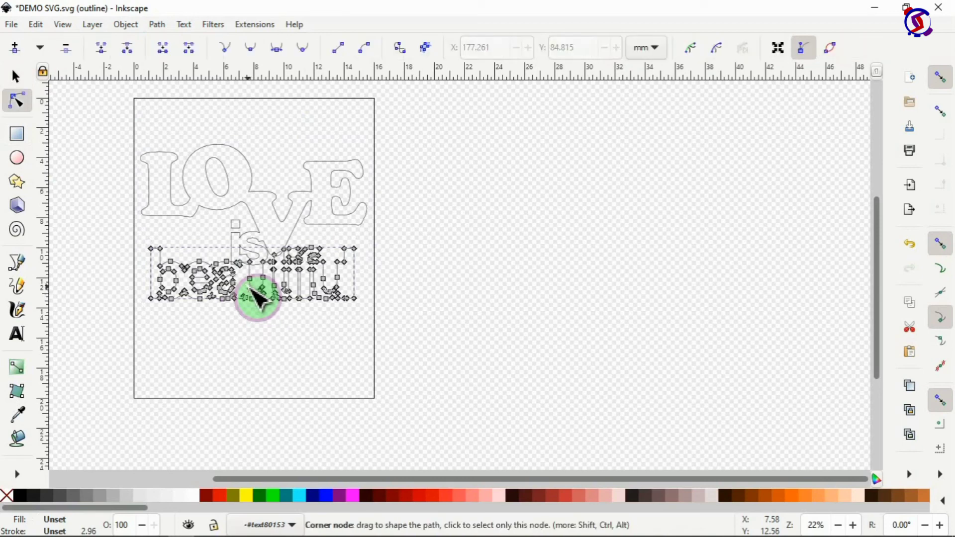
# Step: Union 'beautiful' with the LOVE is outline into one shape and deselect
pyautogui.keyDown('shift'); pyautogui.click(242, 237); pyautogui.keyUp('shift')
pyautogui.click(157, 25)
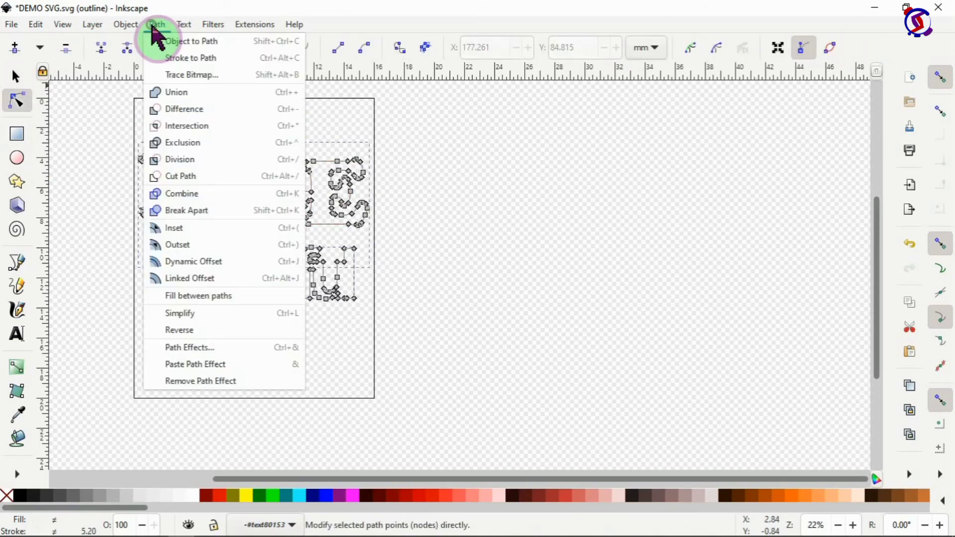
pyautogui.click(180, 93)
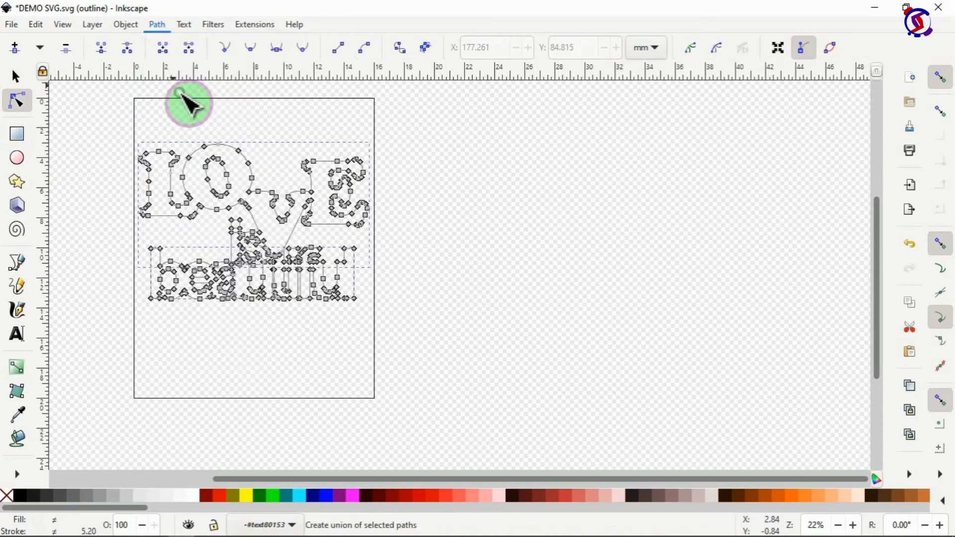
pyautogui.click(520, 276)
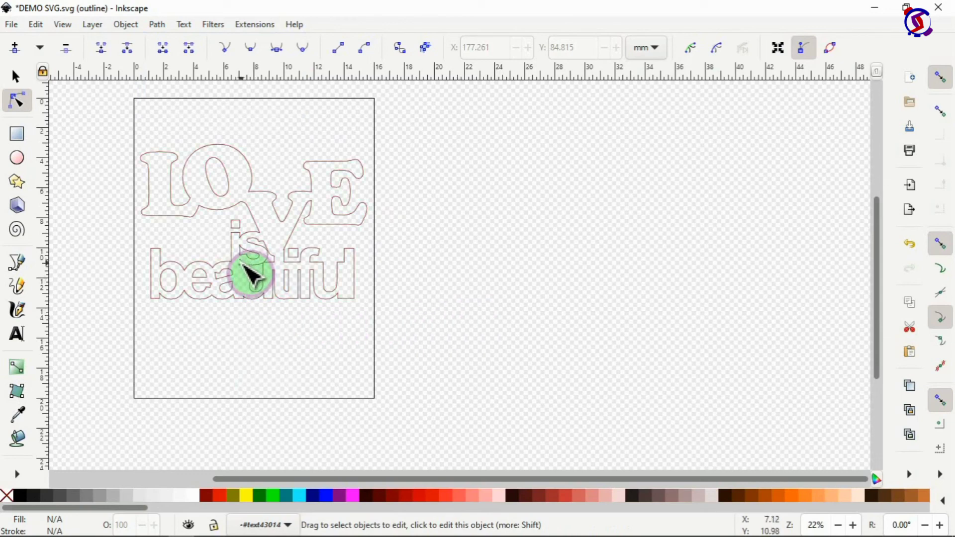
# Step: Zoom in, box-select the stray triangle fragment nodes, and delete them
pyautogui.scroll(2, 357, 300)
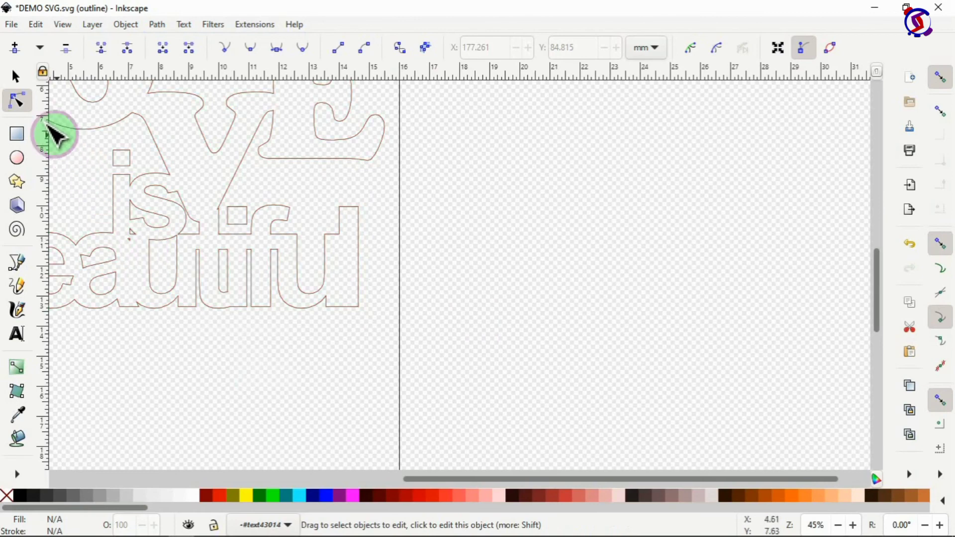
pyautogui.click(132, 230)
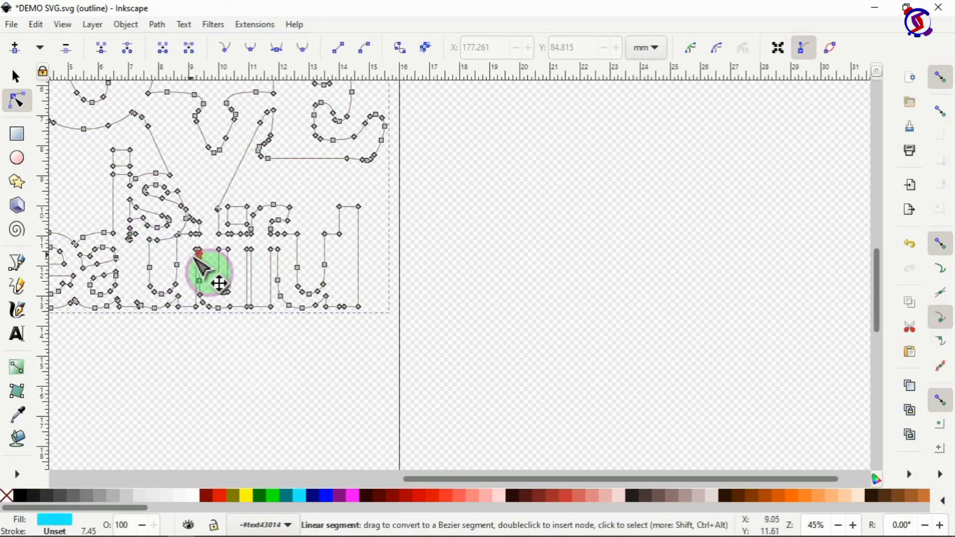
pyautogui.scroll(2, 213, 270)
pyautogui.scroll(2, 203, 268)
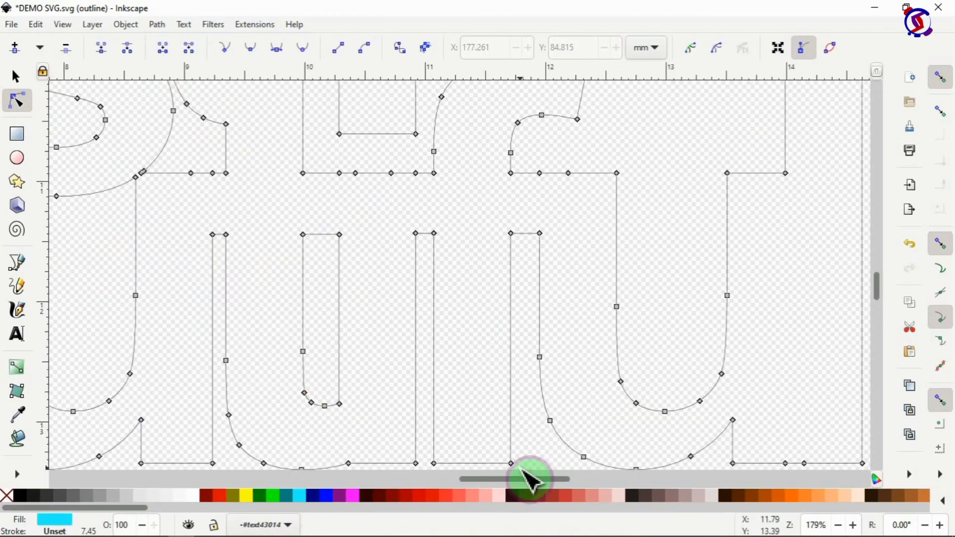
pyautogui.moveTo(516, 480); pyautogui.dragTo(476, 479)
pyautogui.moveTo(447, 478); pyautogui.dragTo(442, 478)
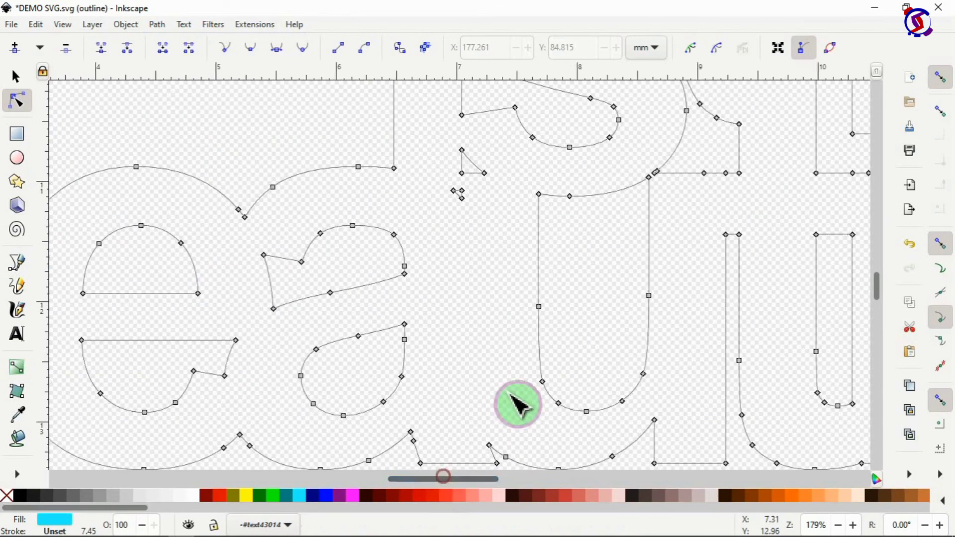
pyautogui.moveTo(445, 148); pyautogui.dragTo(498, 212)
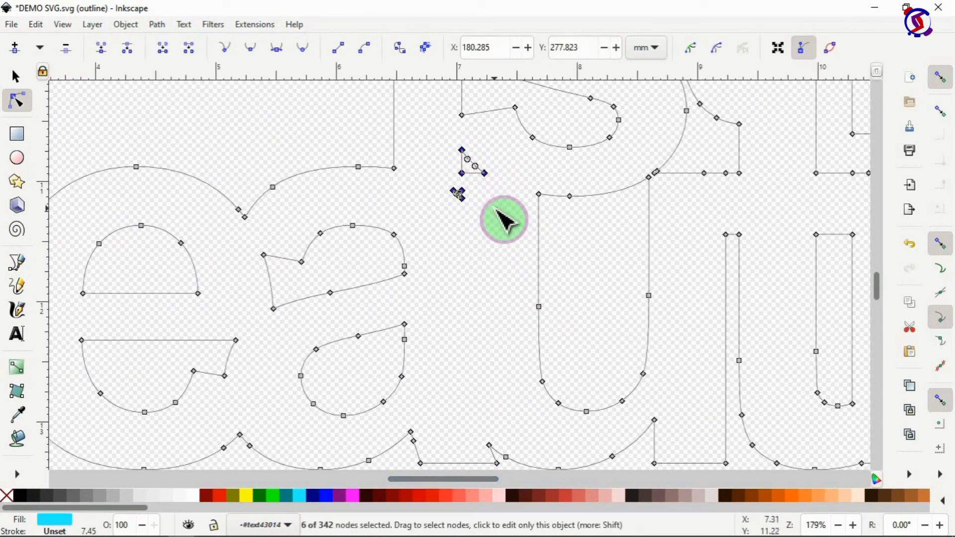
pyautogui.press('Delete')
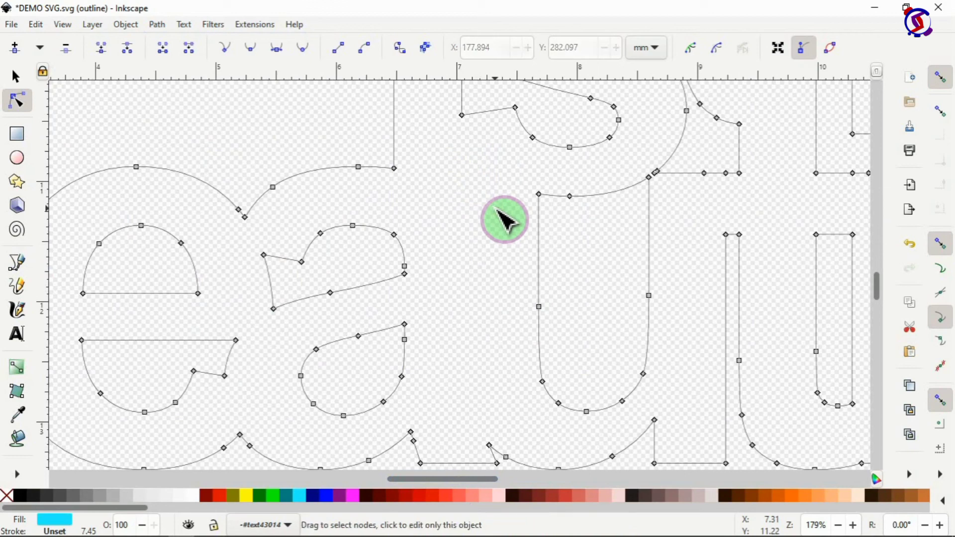
# Step: Zoom back out and deselect the cleaned LOVE is beautiful outline
pyautogui.scroll(-4, 505, 219)
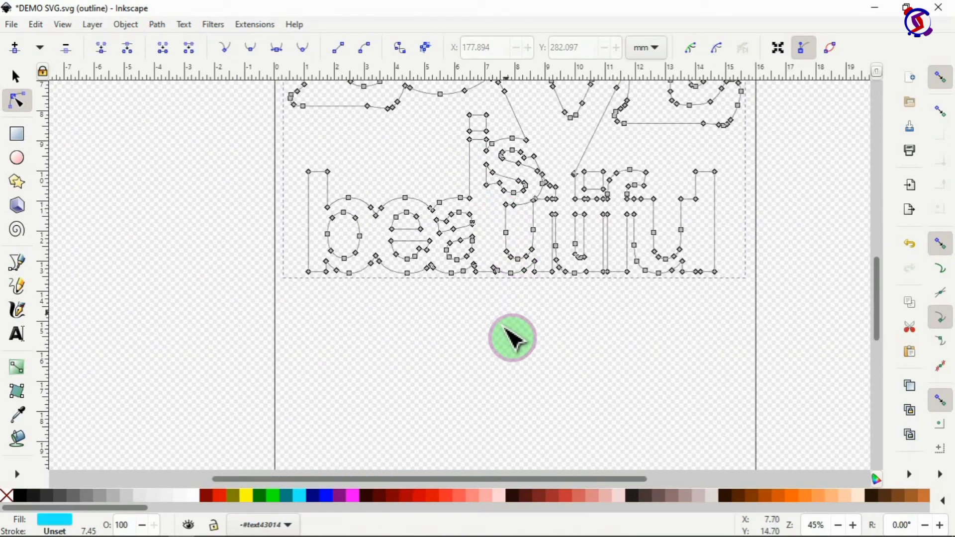
pyautogui.click(505, 329)
pyautogui.scroll(3, 535, 331)
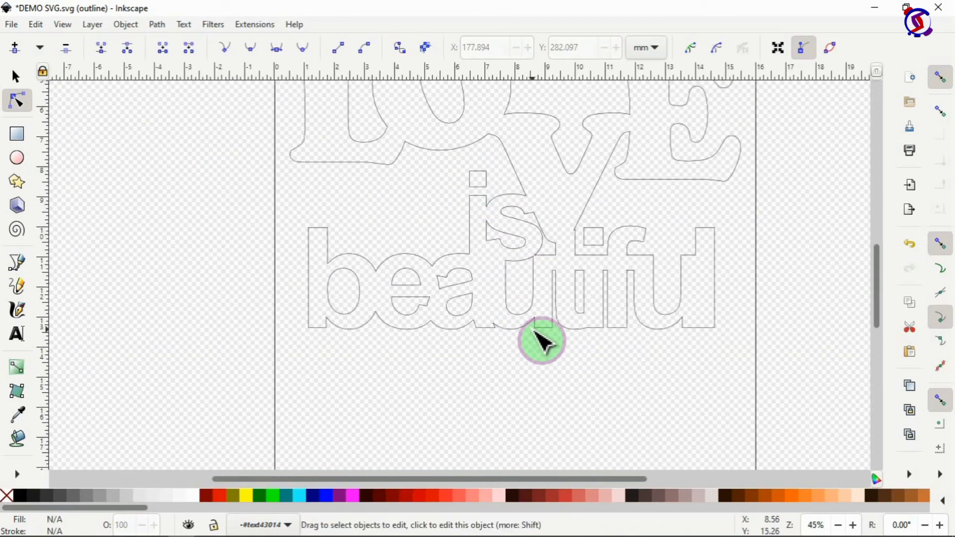
pyautogui.scroll(5, 542, 342)
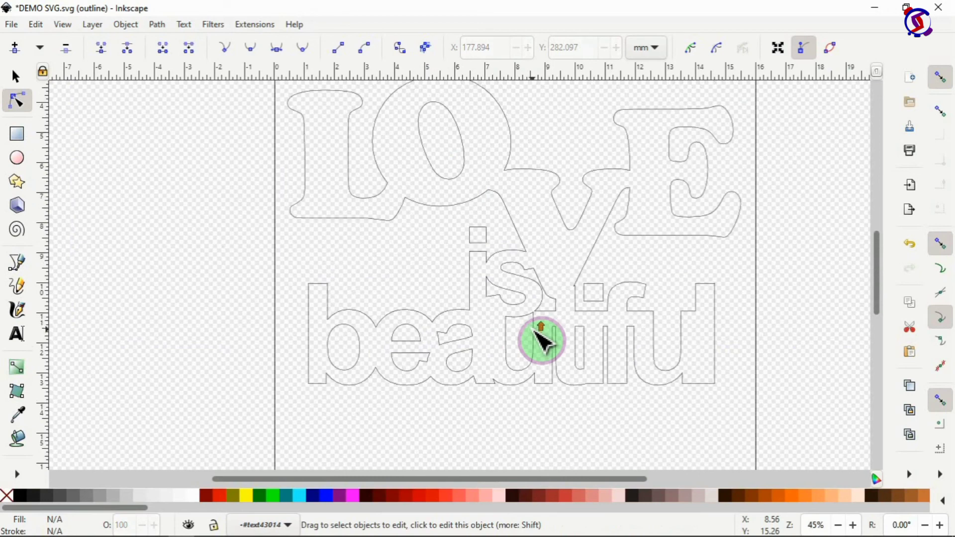
pyautogui.scroll(-3, 541, 342)
# Step: Return to the Selector tool and set the display mode back to Normal
pyautogui.press('s')
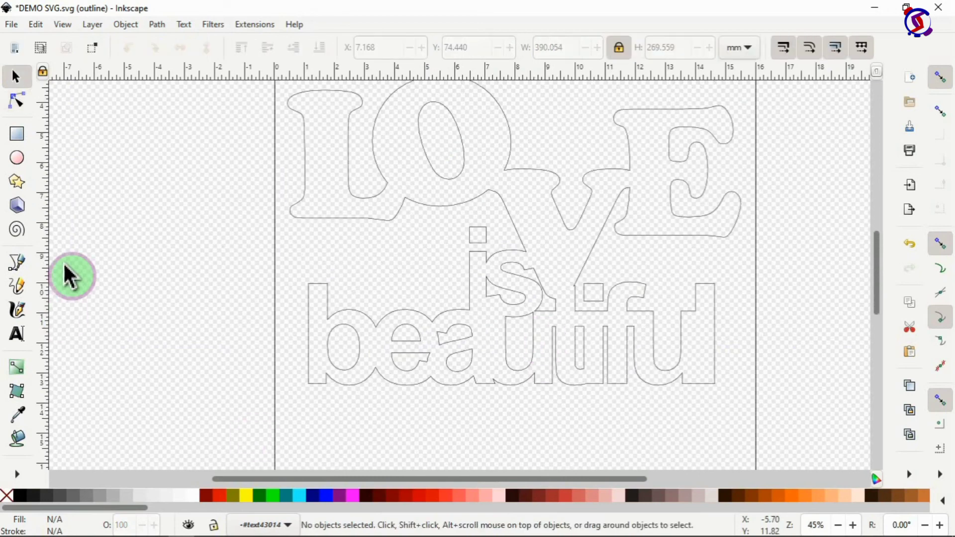
pyautogui.click(62, 25)
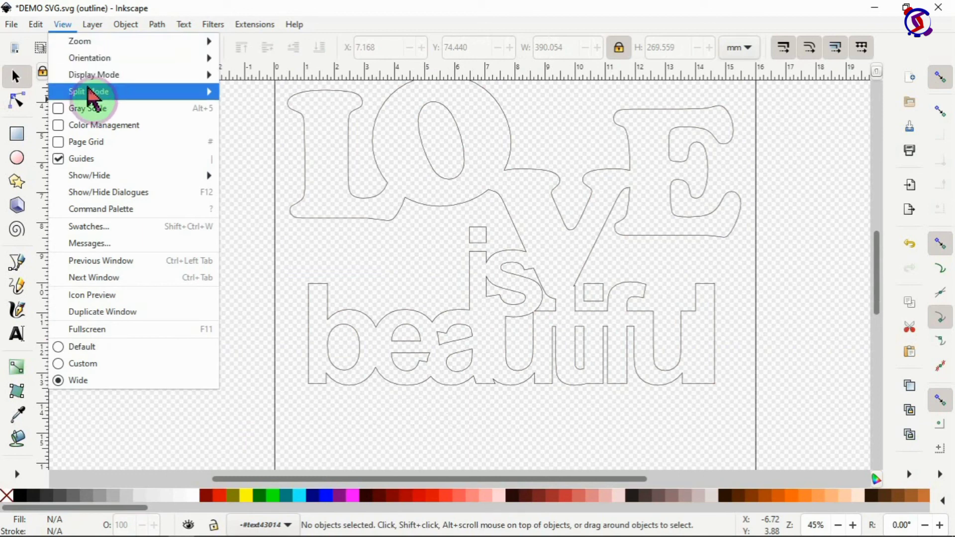
pyautogui.moveTo(88, 95)
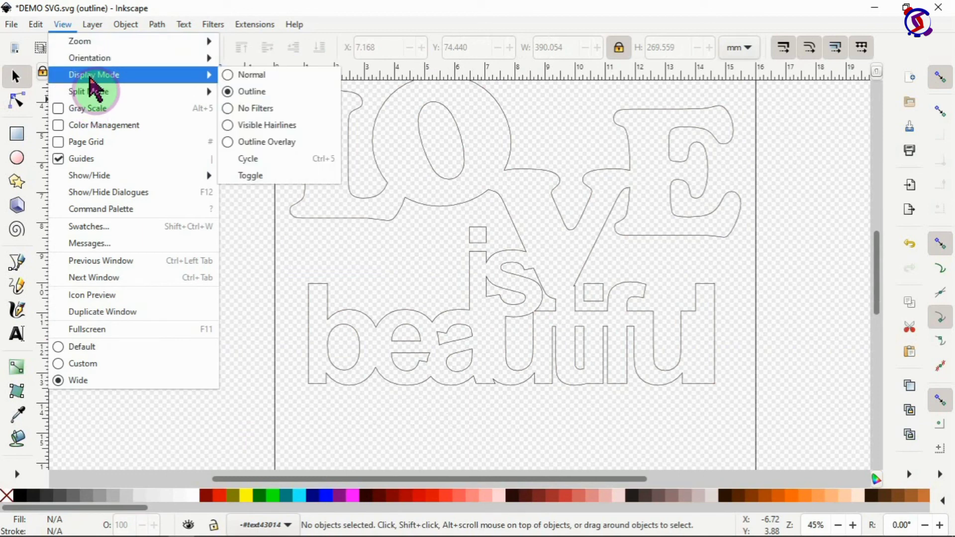
pyautogui.click(243, 78)
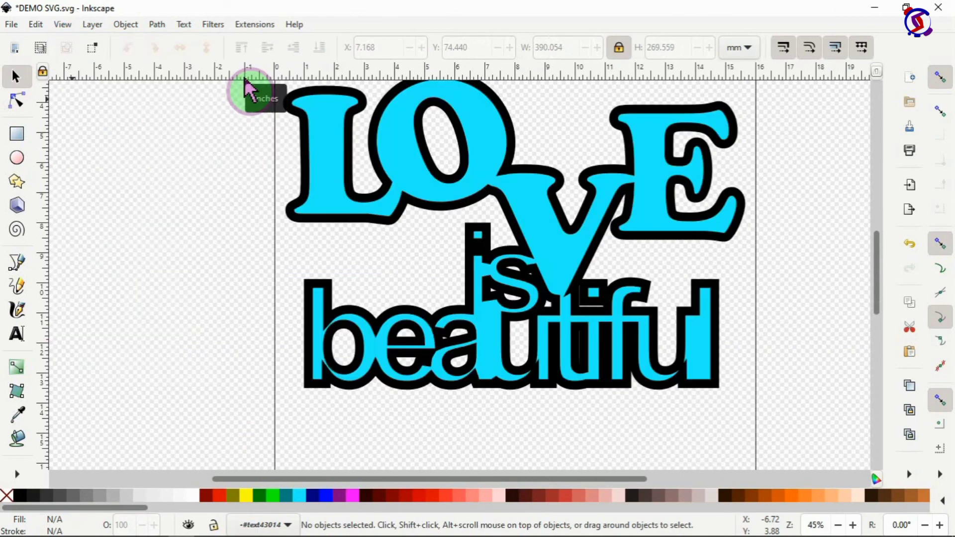
# Step: Reduce the group's stroke width from 0.250 in to 0.050 in in Fill and Stroke
pyautogui.click(570, 238)
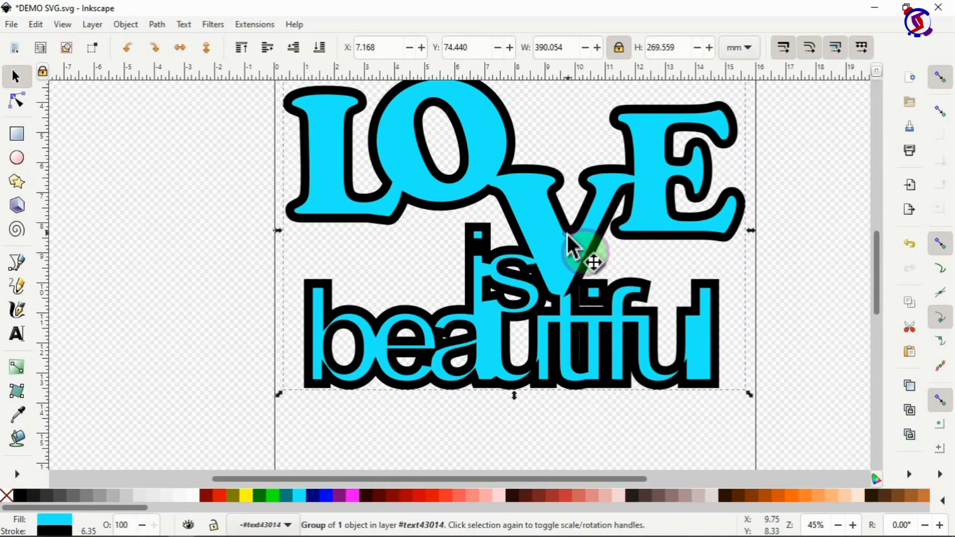
pyautogui.keyDown('ctrl'); pyautogui.scroll(-1, 568, 239); pyautogui.keyUp('ctrl')
pyautogui.keyDown('ctrl'); pyautogui.scroll(-1, 571, 256); pyautogui.keyUp('ctrl')
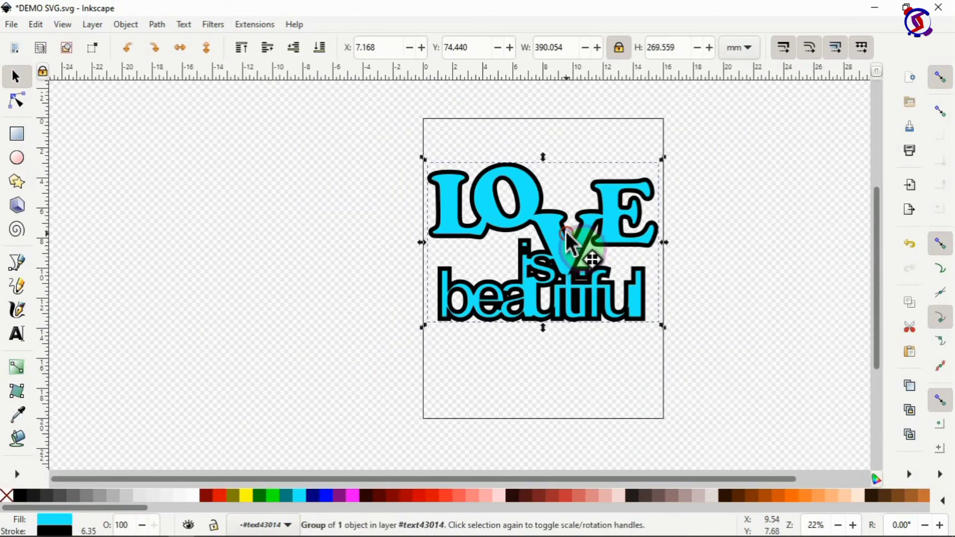
pyautogui.rightClick(568, 256)
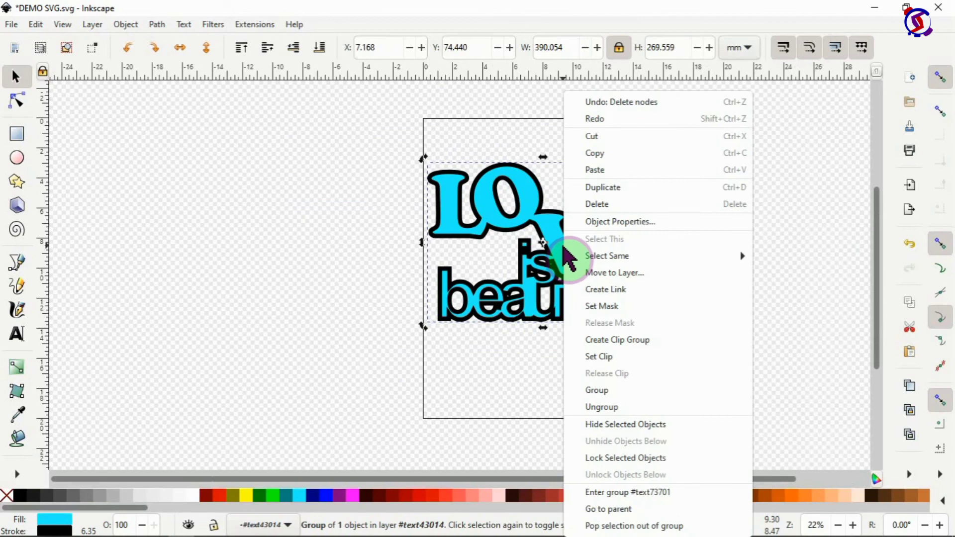
pyautogui.click(559, 245)
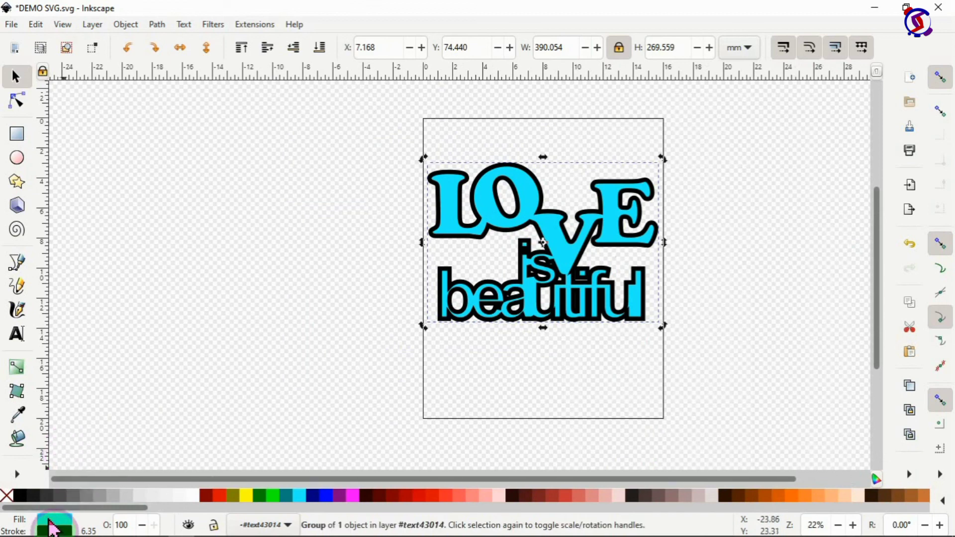
pyautogui.click(52, 527)
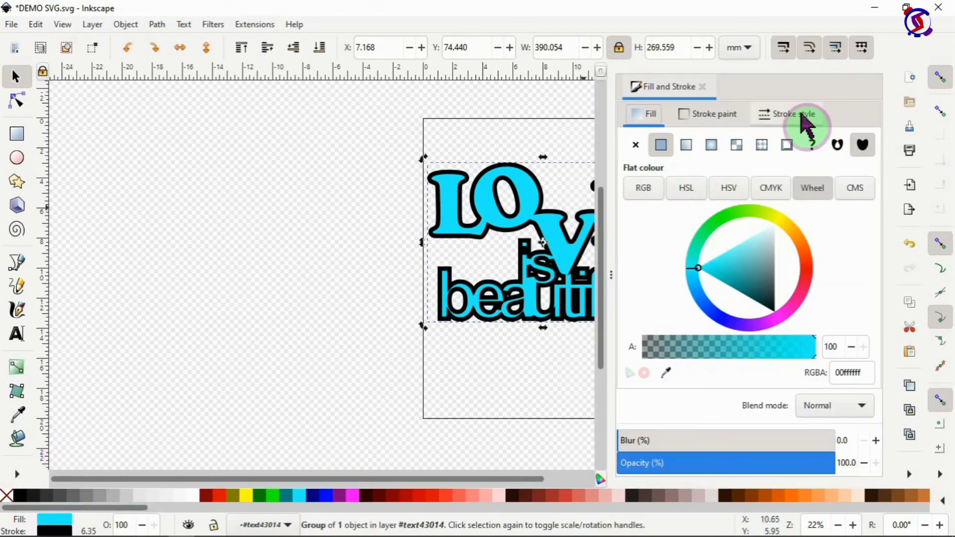
pyautogui.click(804, 123)
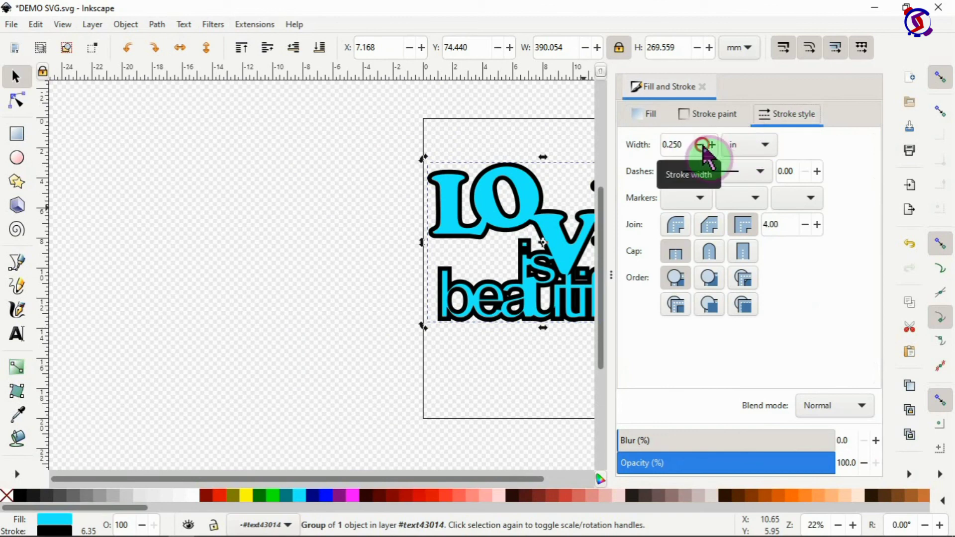
pyautogui.click(701, 145)
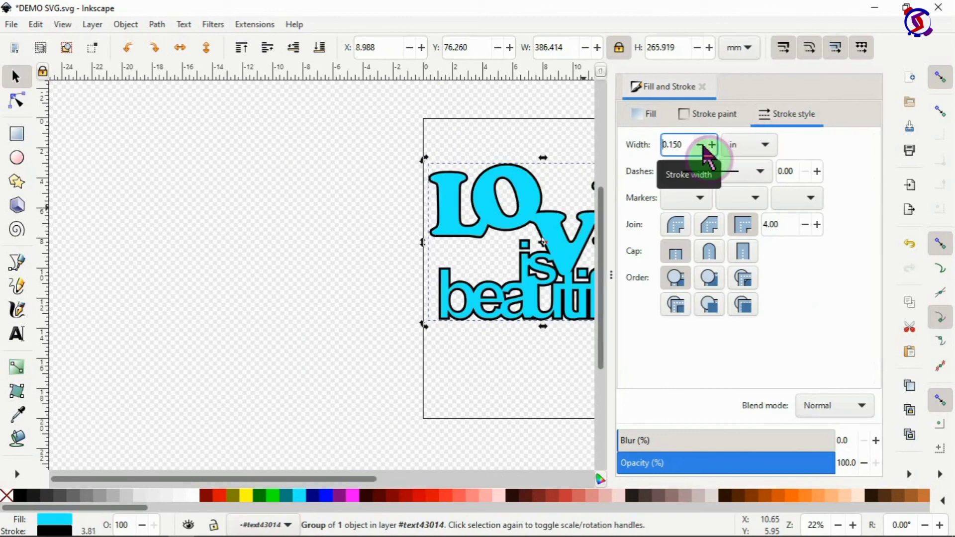
pyautogui.click(701, 144)
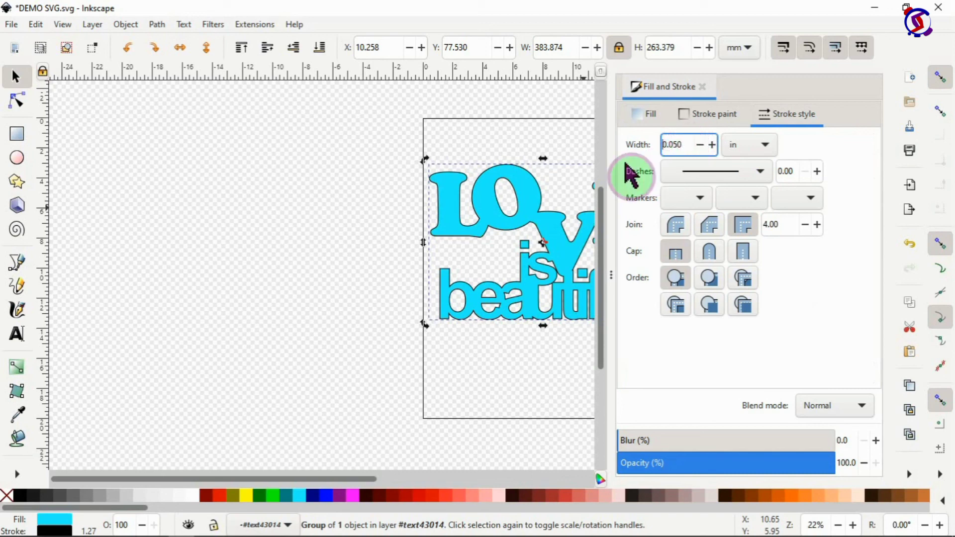
pyautogui.click(583, 143)
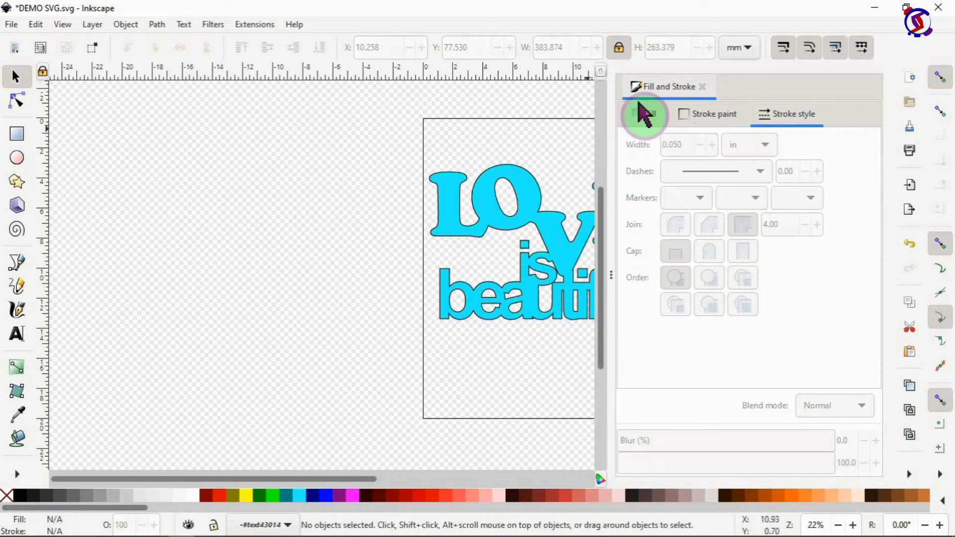
# Step: Close Fill and Stroke and fill the LOVE is beautiful group magenta
pyautogui.click(705, 87)
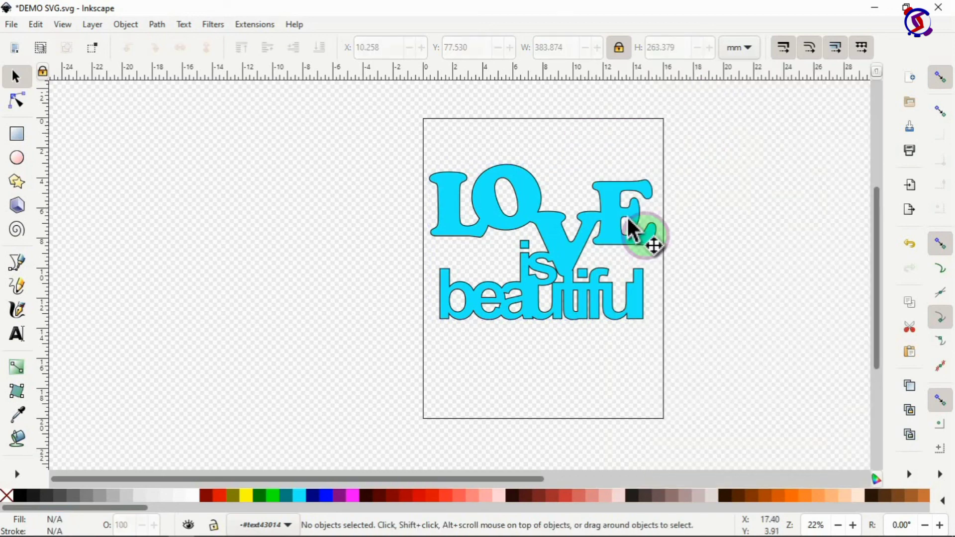
pyautogui.click(562, 261)
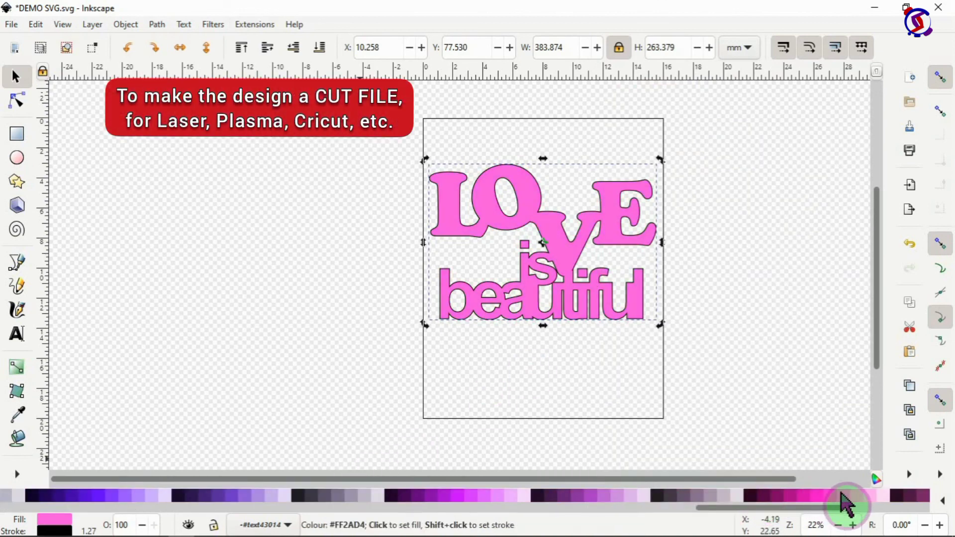
pyautogui.click(862, 494)
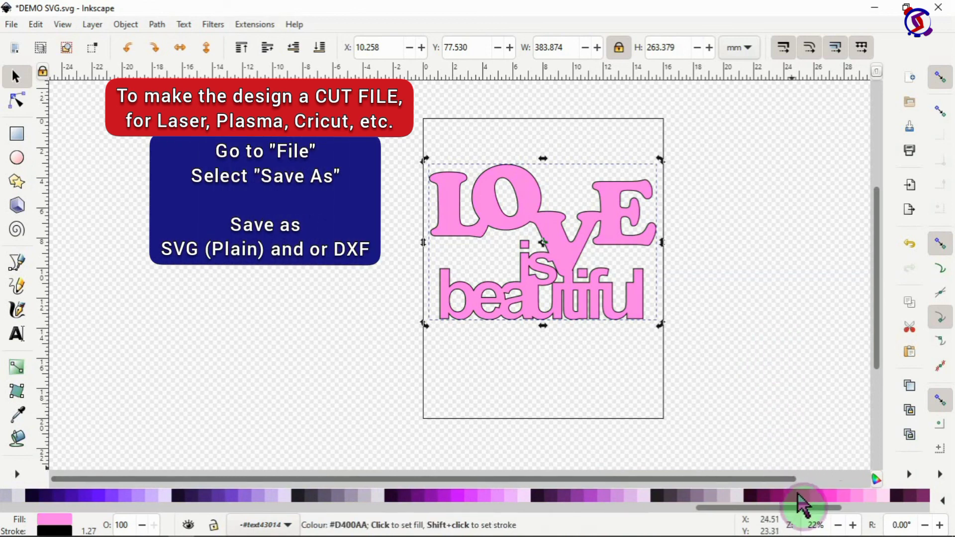
pyautogui.click(820, 505)
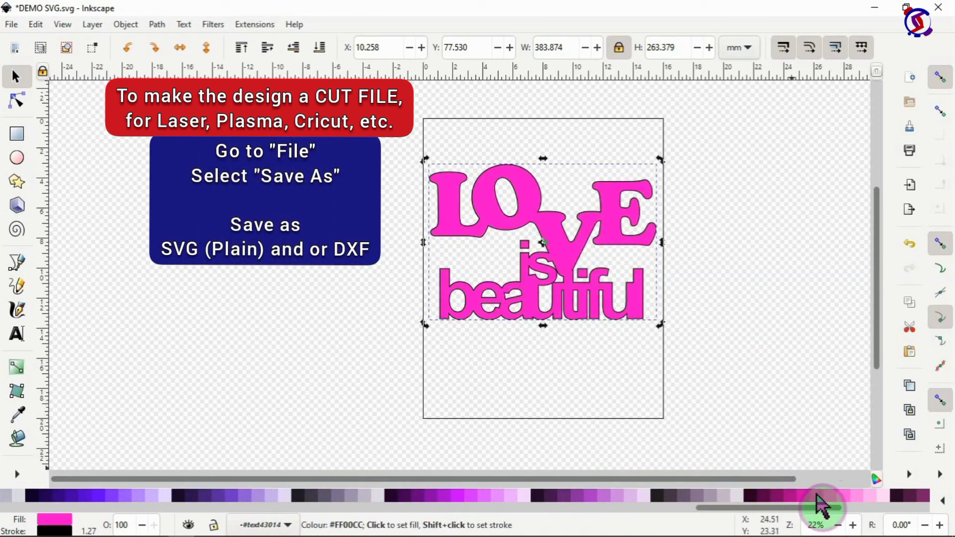
pyautogui.click(771, 337)
# Step: Export the selected design as a 300 dpi PNG and open Text Demo1.png in Photos
pyautogui.click(626, 259)
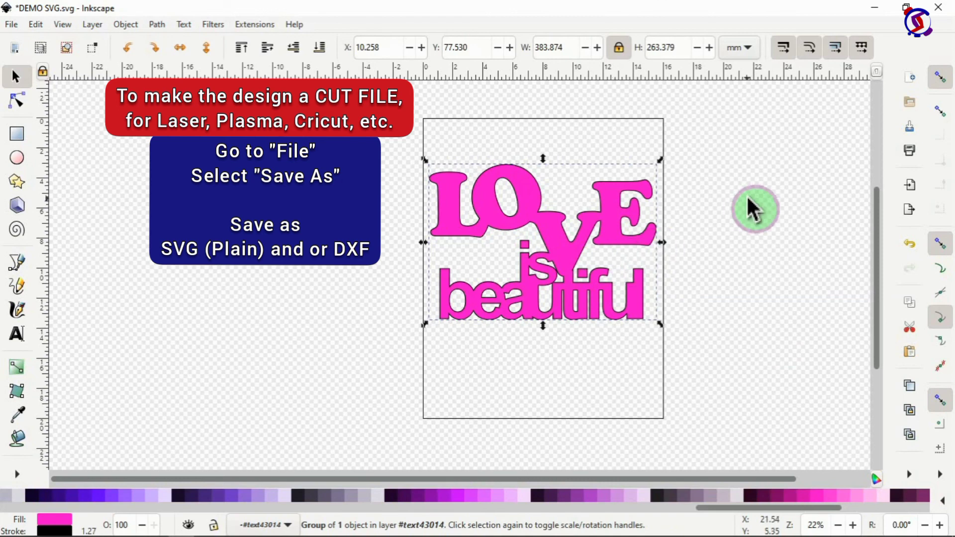
pyautogui.click(912, 208)
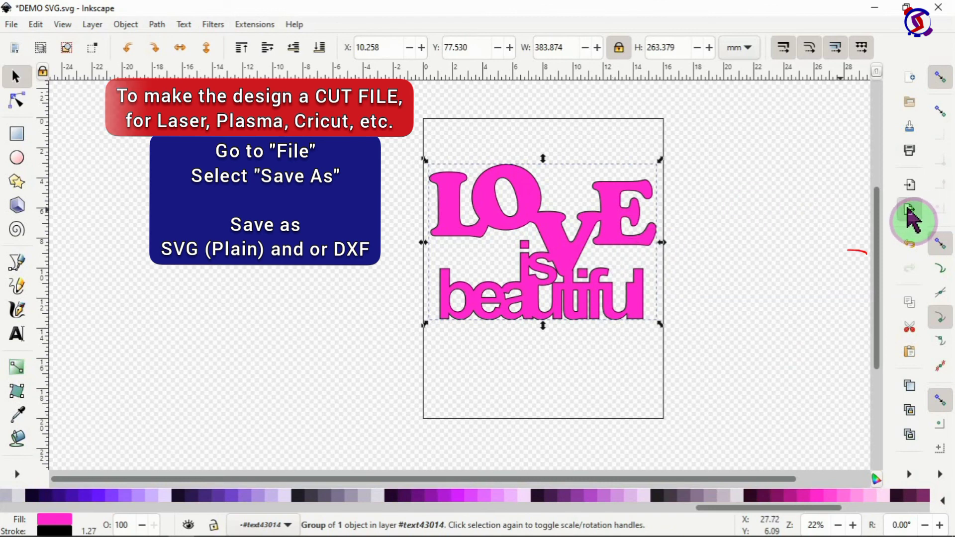
pyautogui.click(791, 343)
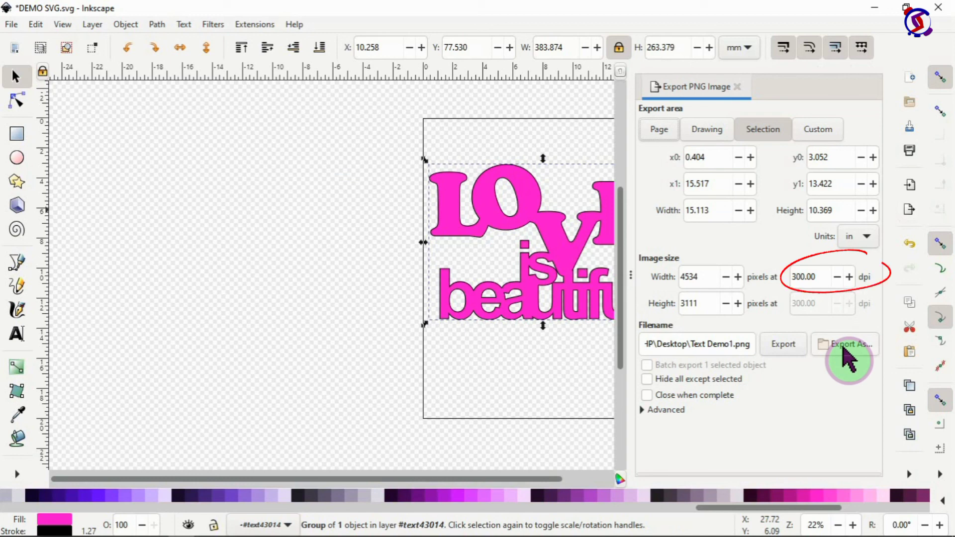
pyautogui.click(844, 348)
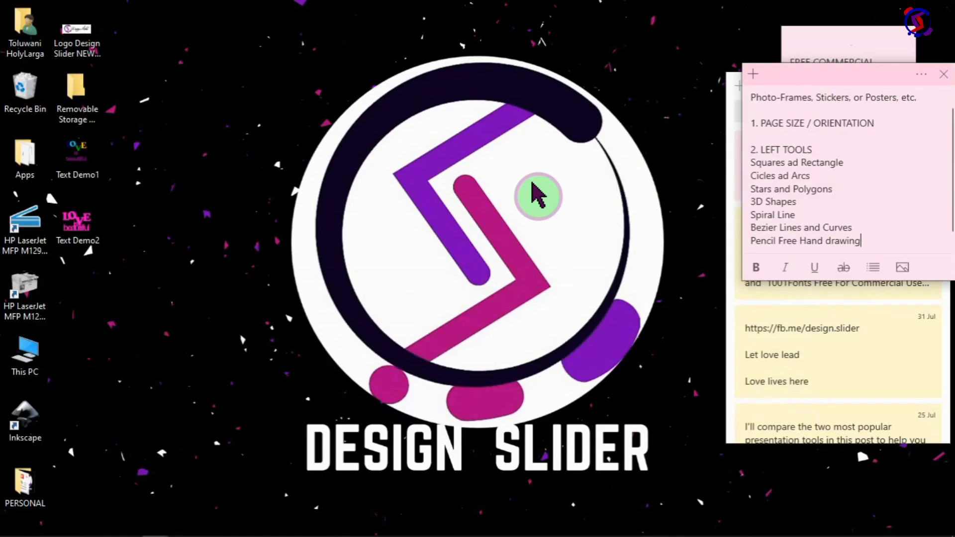
pyautogui.doubleClick(89, 160)
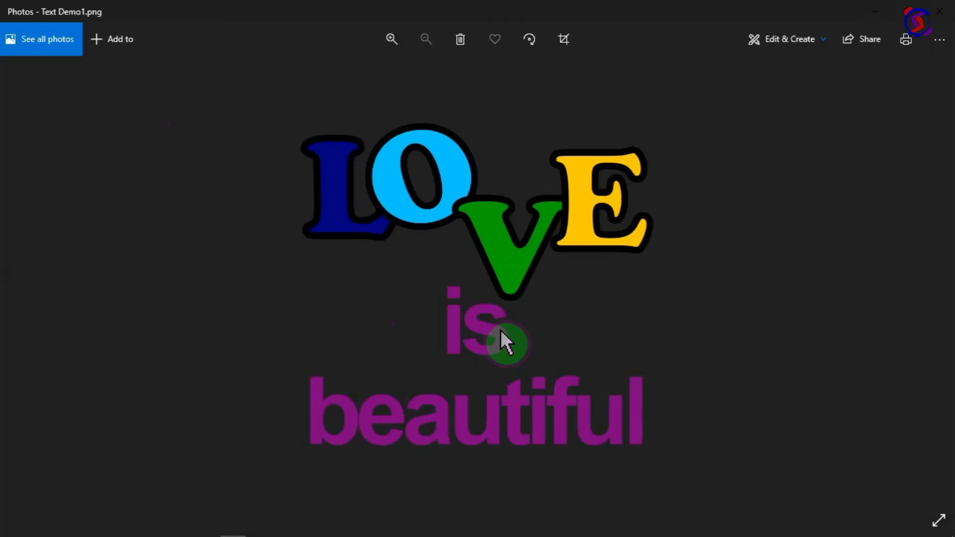